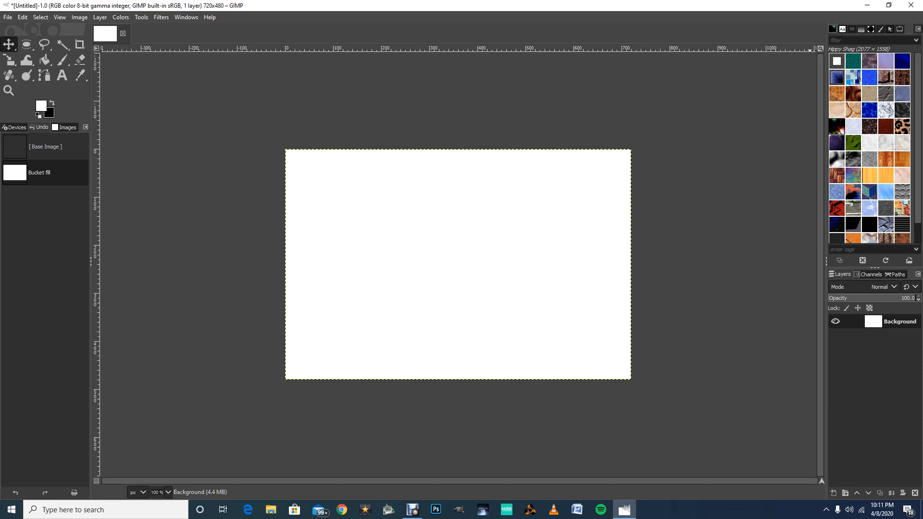
# Close the Patterns tab in the dock and reopen Patterns as a dockable dialog.
pyautogui.click(918, 28)
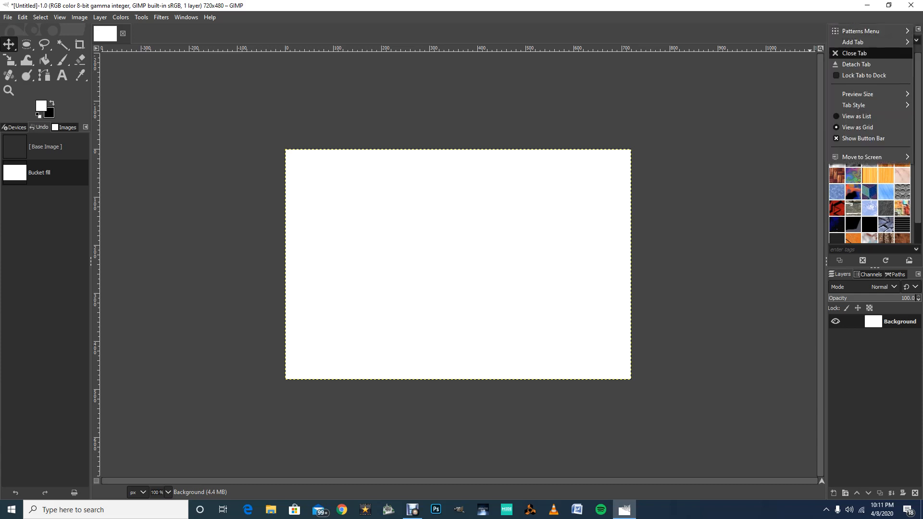
pyautogui.click(854, 52)
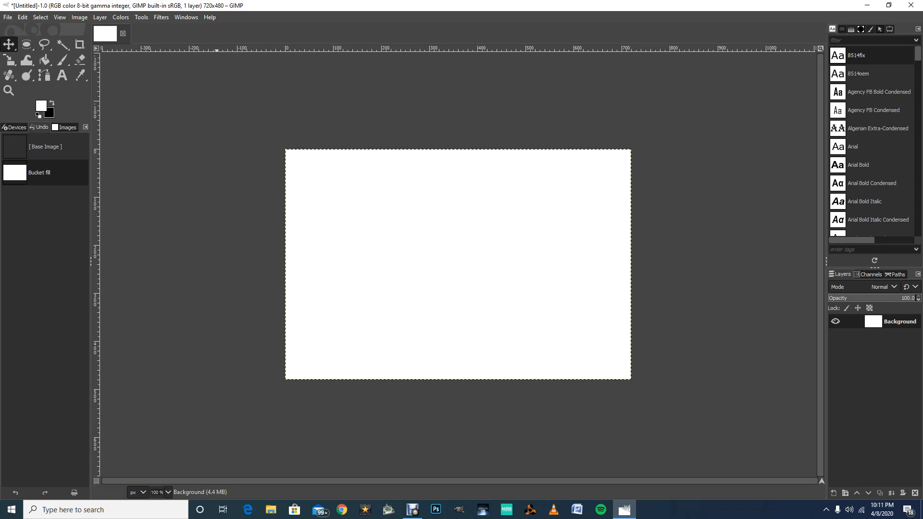
pyautogui.click(186, 17)
pyautogui.moveTo(231, 41)
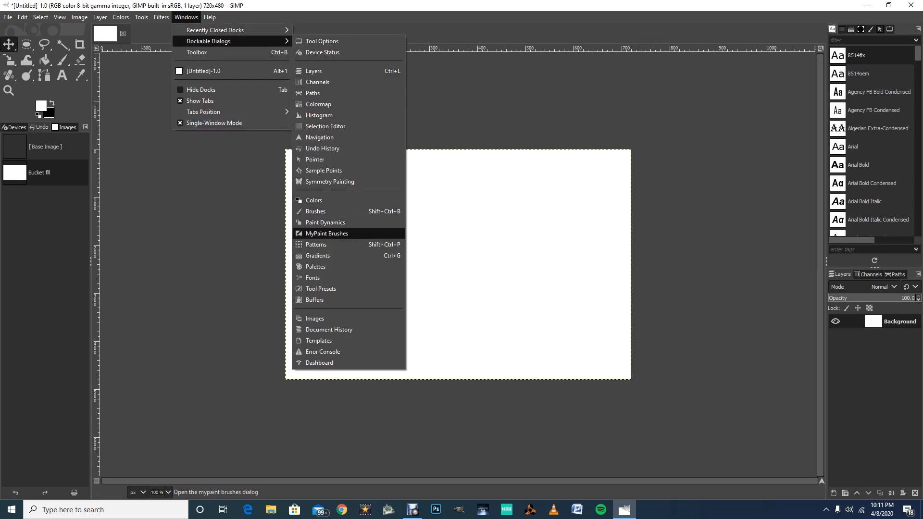
pyautogui.click(316, 244)
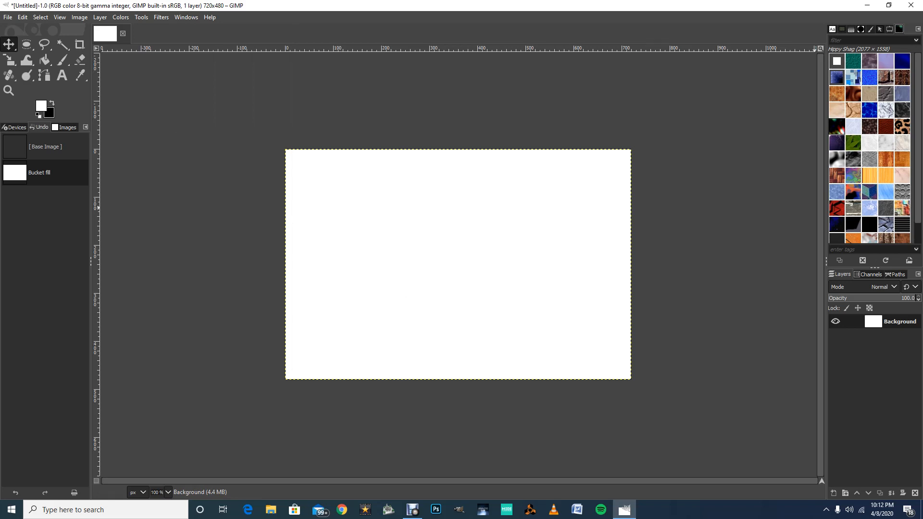
# Fill the white canvas with the Psychedelia 1 pattern and undo the fill.
pyautogui.scroll(-2, 870, 148)
pyautogui.scroll(2, 870, 147)
pyautogui.click(853, 192)
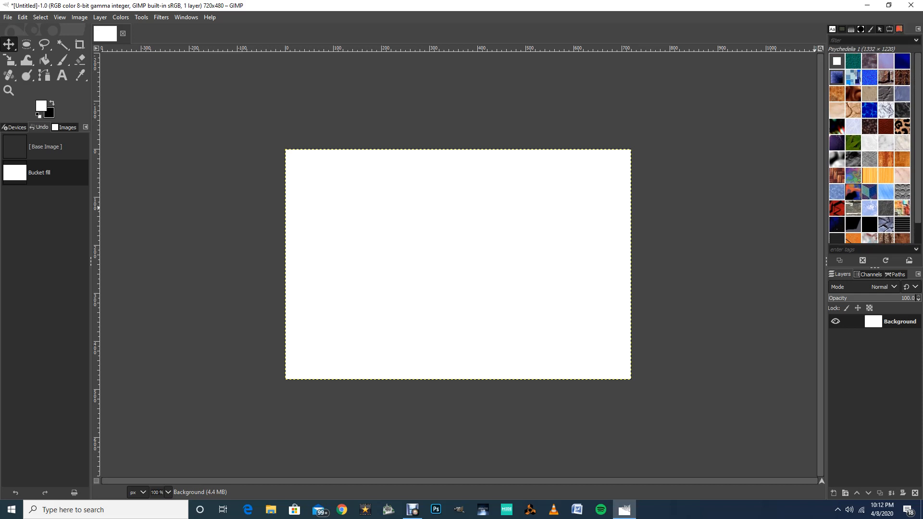
pyautogui.moveTo(853, 191); pyautogui.dragTo(465, 214)
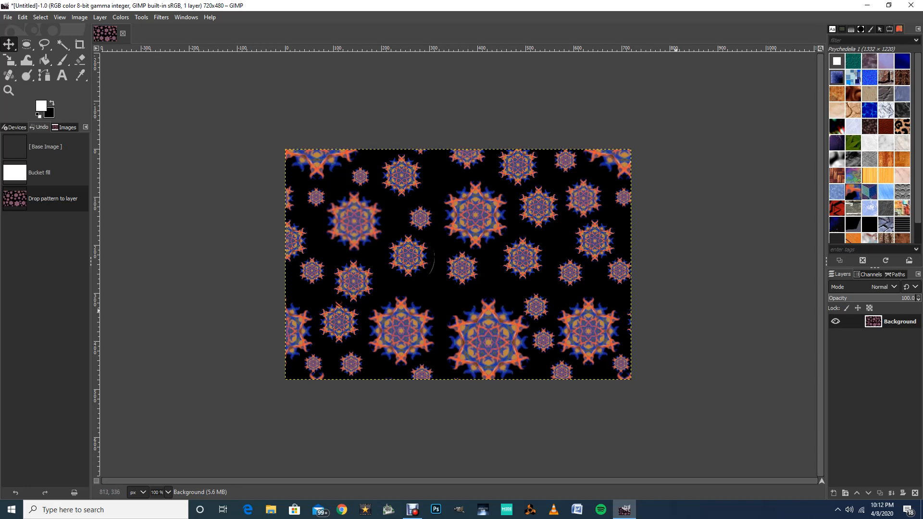
pyautogui.hotkey('ctrl', 'z')
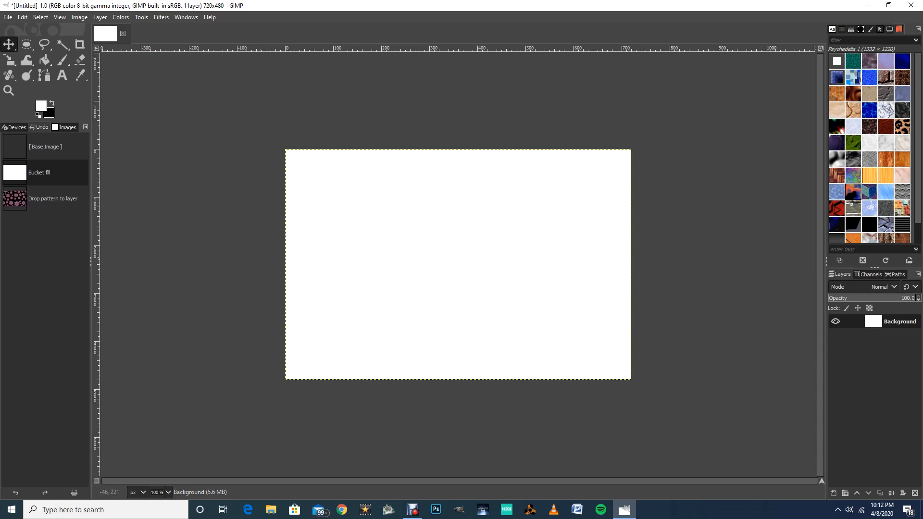
# Activate the Paintbrush tool and choose the Cell 01 brush.
pyautogui.doubleClick(62, 60)
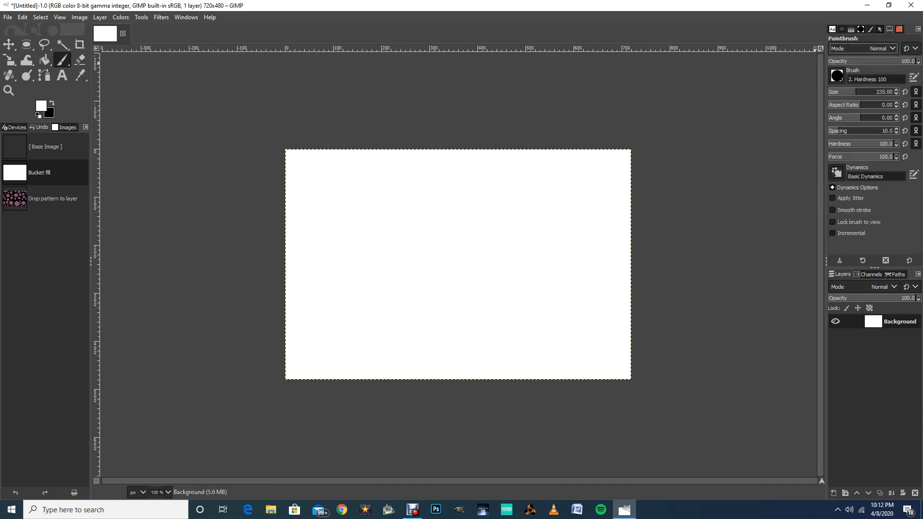
pyautogui.click(860, 28)
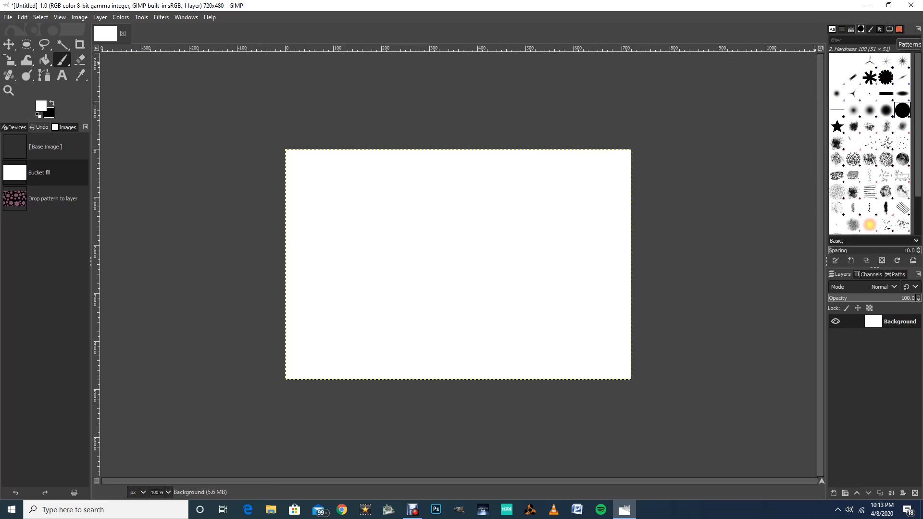
pyautogui.click(899, 29)
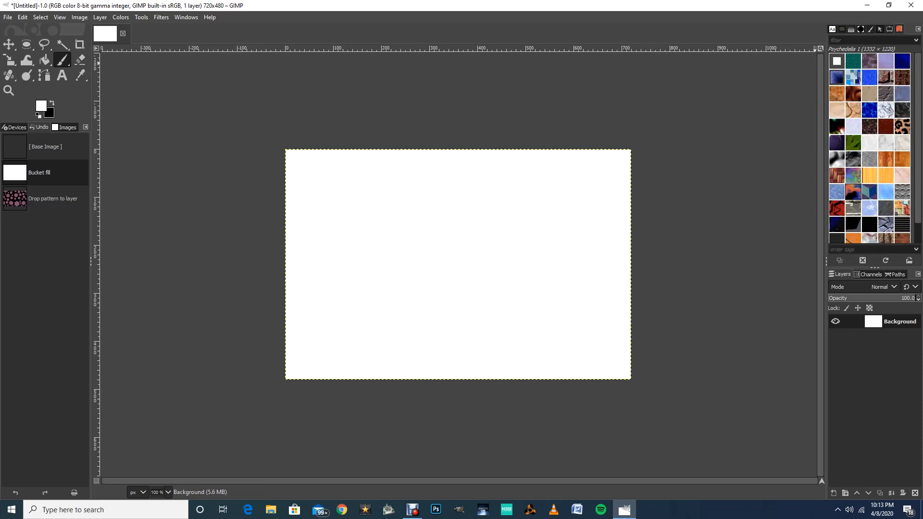
pyautogui.click(861, 29)
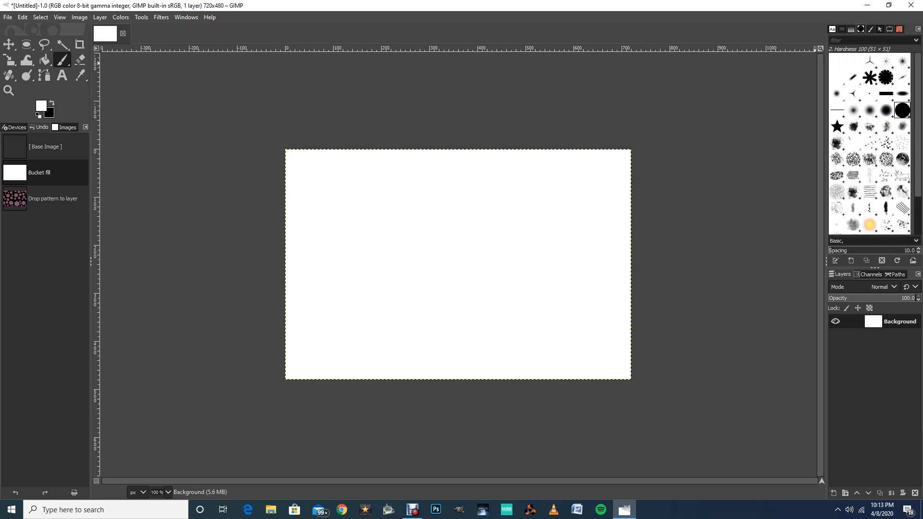
pyautogui.click(837, 158)
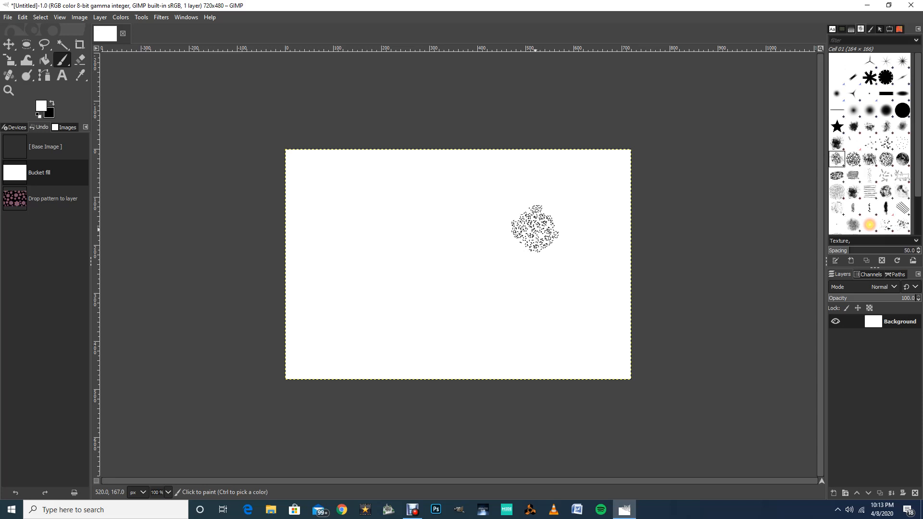
# Increase the Cell 01 brush size to 468.
pyautogui.press(']')
pyautogui.press(']')
pyautogui.press(']')
pyautogui.press(']')
pyautogui.press(']')
pyautogui.press(']')
pyautogui.press(']')
pyautogui.press(']')
pyautogui.press(']')
pyautogui.press(']')
pyautogui.press(']')
pyautogui.press(']')
pyautogui.press(']')
pyautogui.press(']')
pyautogui.press(']')
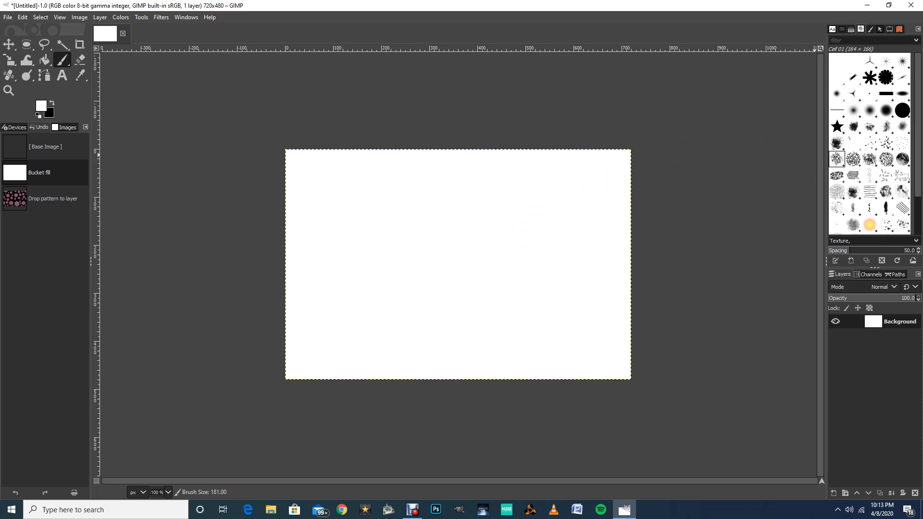
pyautogui.doubleClick(837, 158)
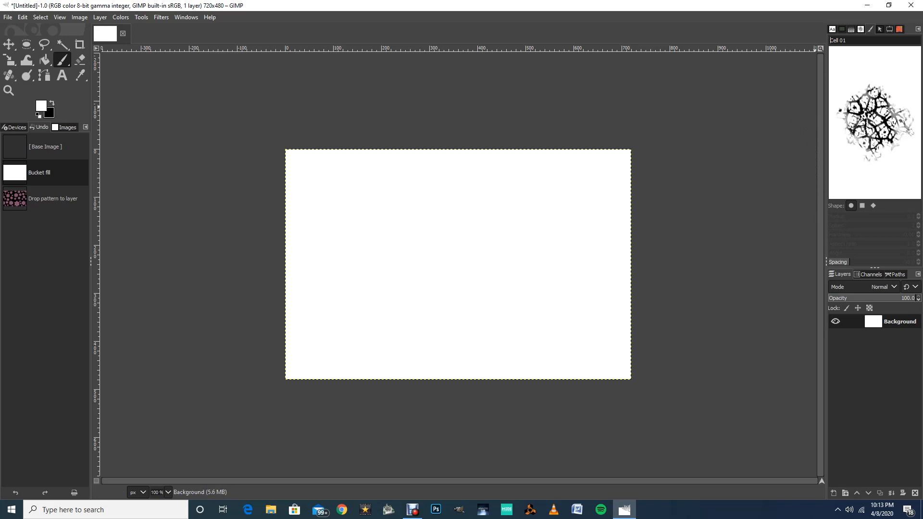
pyautogui.click(861, 29)
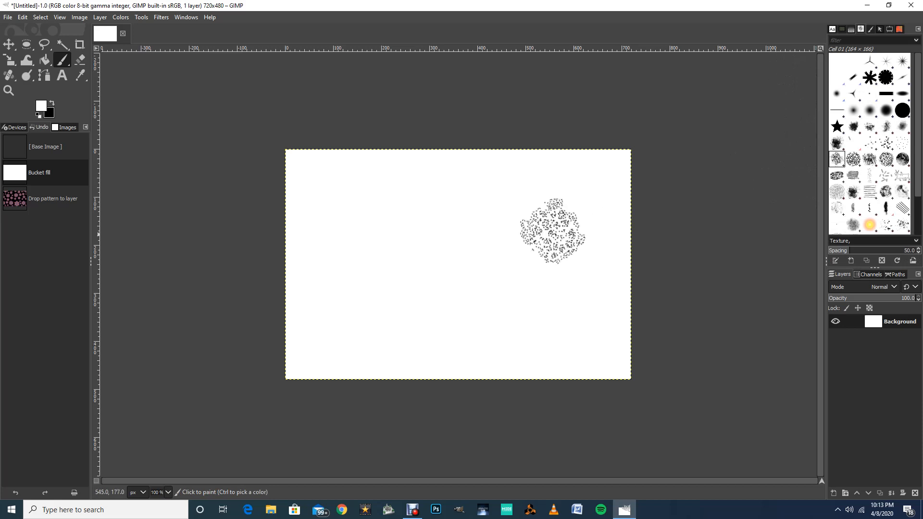
pyautogui.press(']')
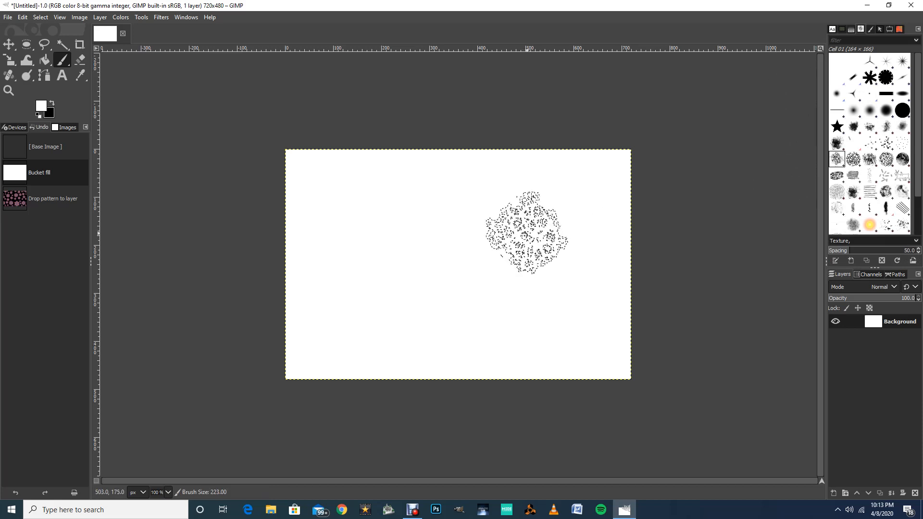
pyautogui.press(']')
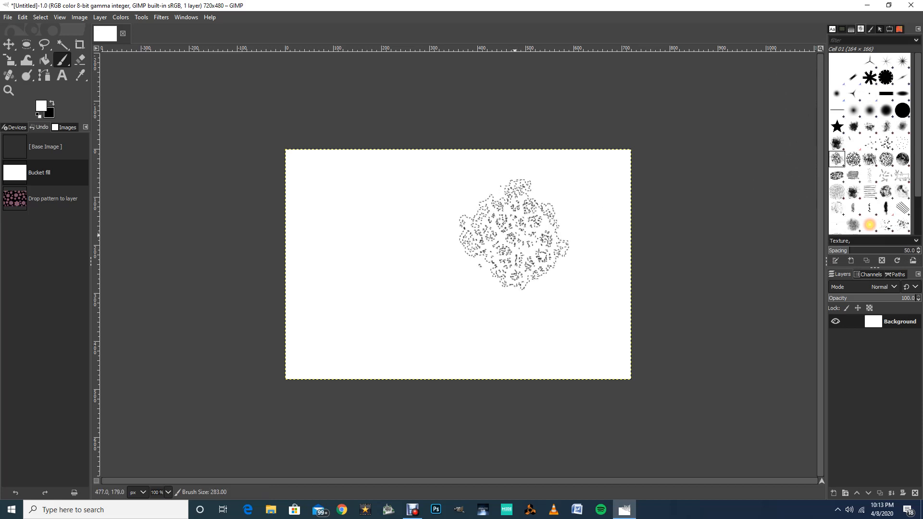
pyautogui.press(']')
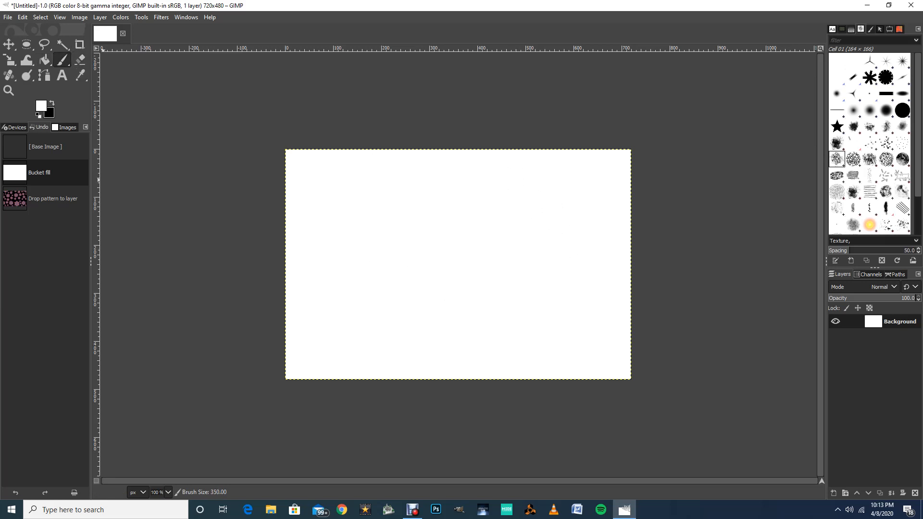
pyautogui.doubleClick(62, 60)
pyautogui.moveTo(863, 92); pyautogui.dragTo(867, 92)
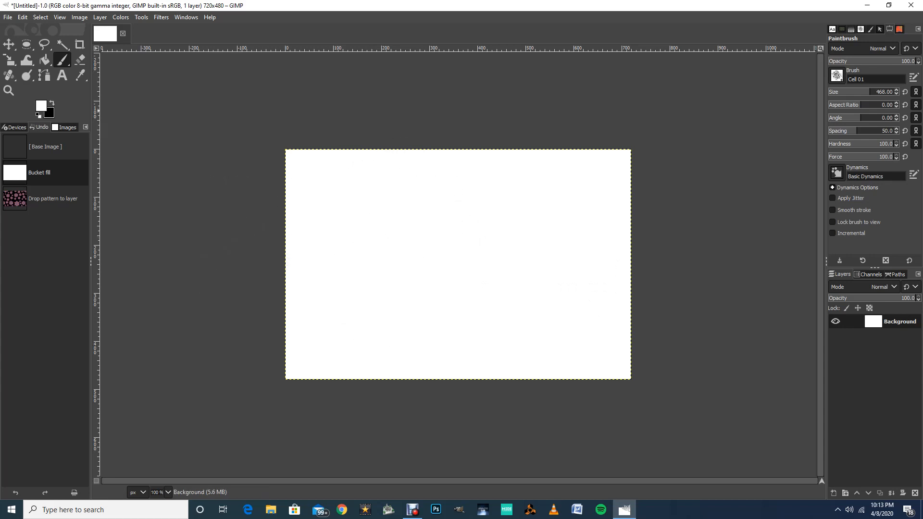
# Set the foreground color to dark blue, HTML notation 080c8c.
pyautogui.click(40, 105)
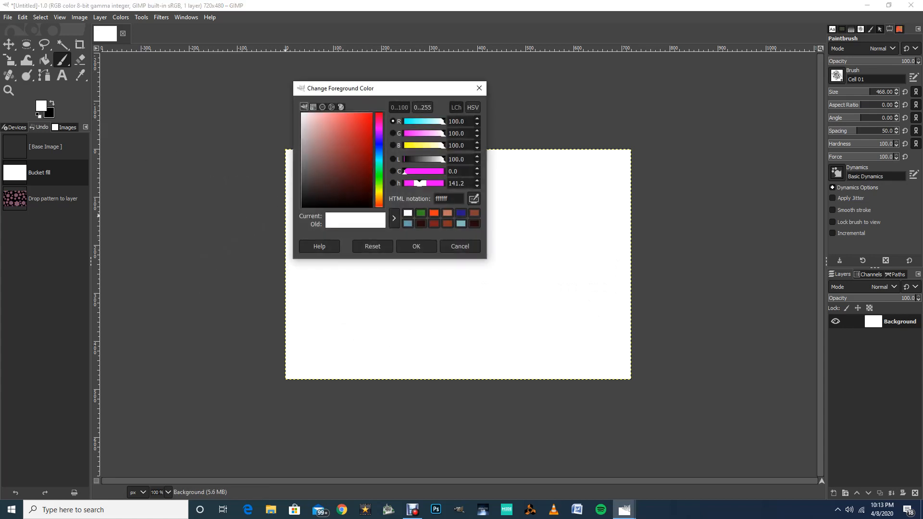
pyautogui.click(378, 144)
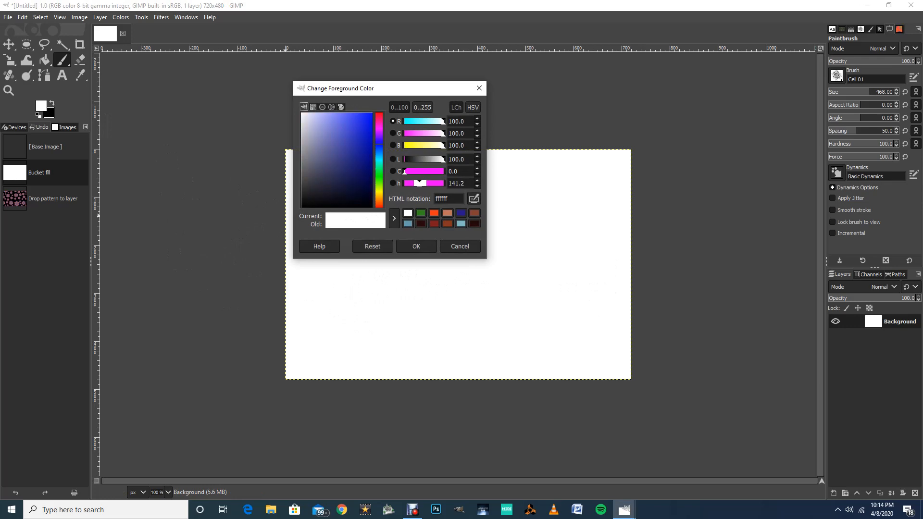
pyautogui.click(369, 155)
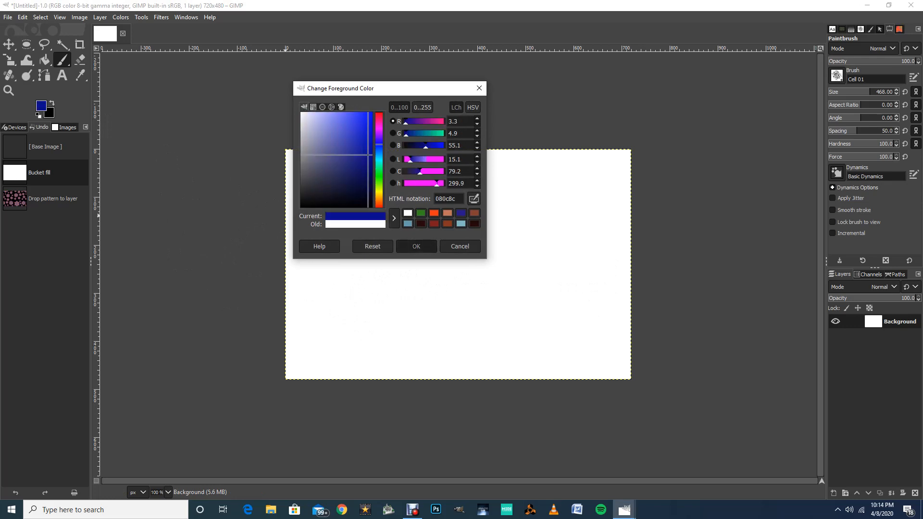
pyautogui.click(417, 246)
# Stamp overlapping dark blue Cell 01 brush marks across the Background layer until the whole canvas is covered with texture.
pyautogui.click(350, 206)
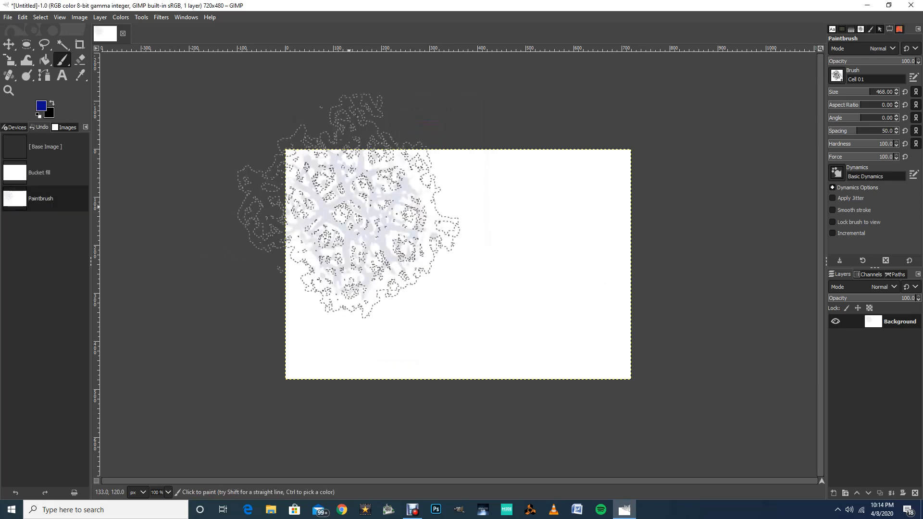
pyautogui.click(430, 204)
pyautogui.click(509, 236)
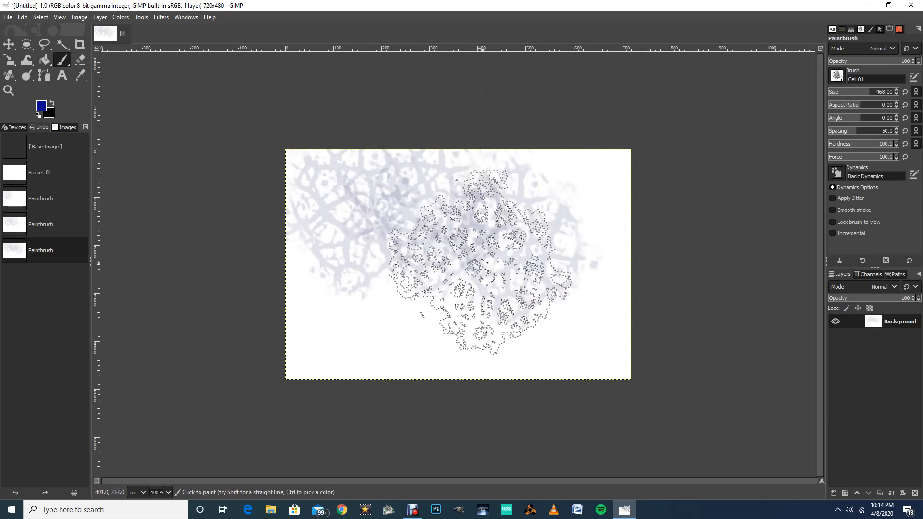
pyautogui.click(453, 263)
pyautogui.click(525, 295)
pyautogui.click(556, 313)
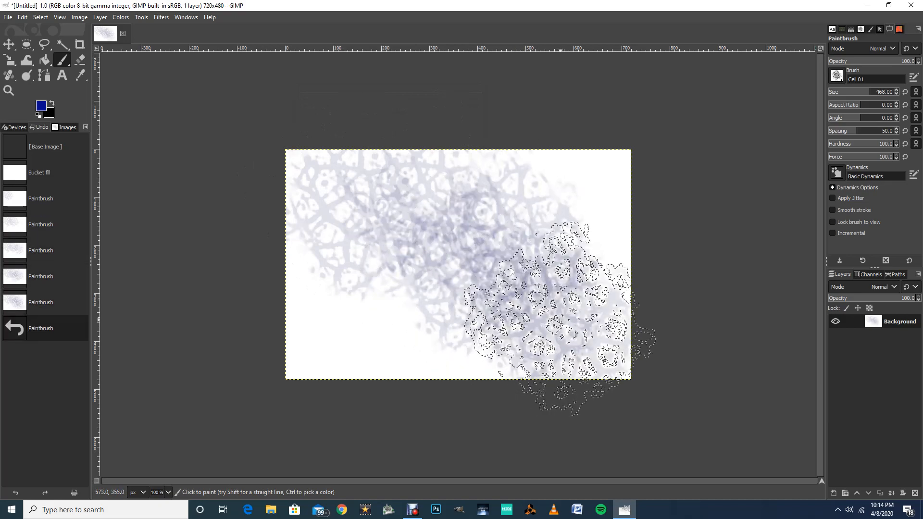
pyautogui.click(569, 206)
pyautogui.click(405, 269)
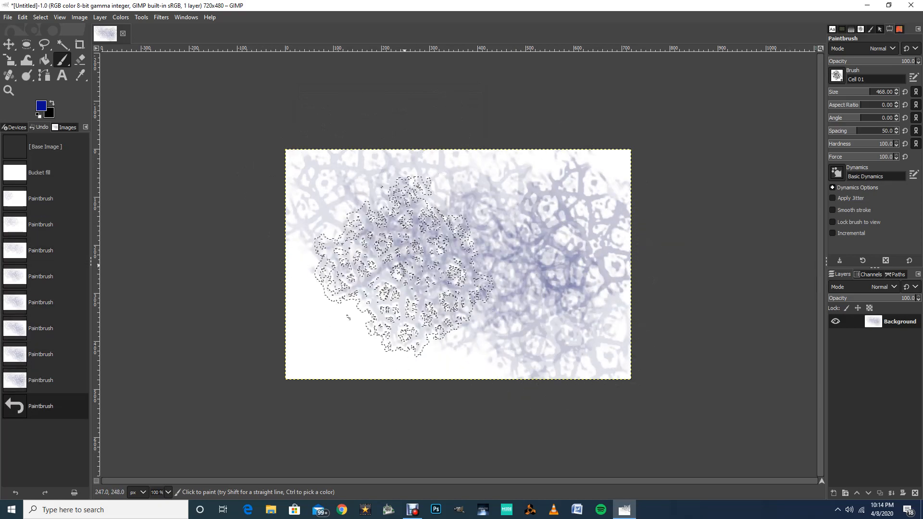
pyautogui.click(366, 310)
pyautogui.click(371, 310)
pyautogui.click(435, 282)
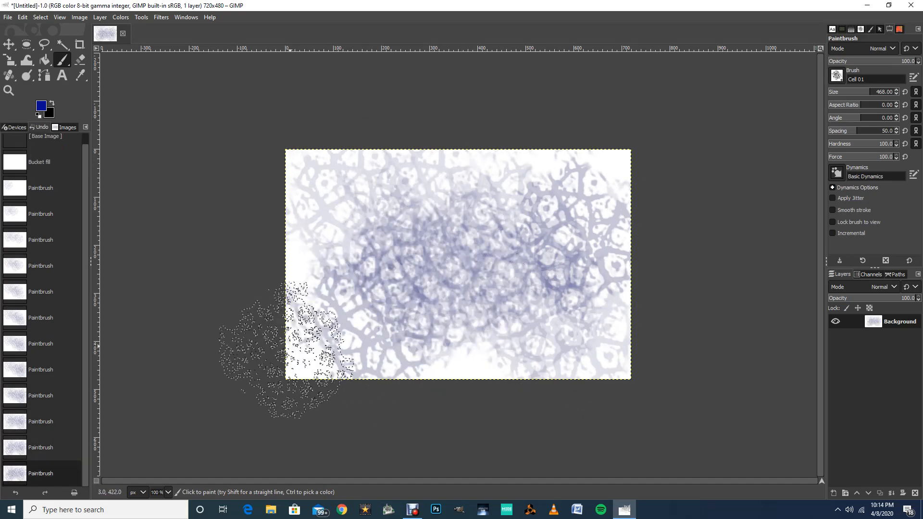
pyautogui.click(287, 358)
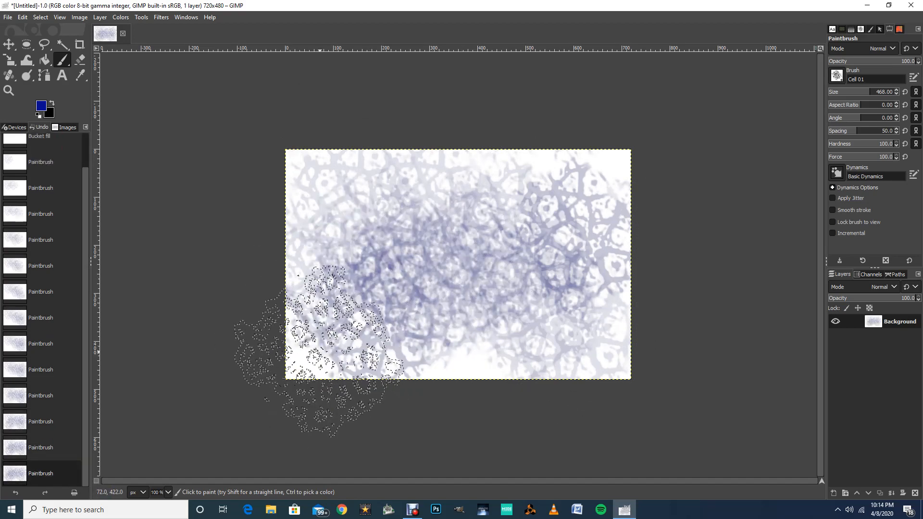
pyautogui.click(326, 352)
pyautogui.click(336, 345)
pyautogui.click(566, 275)
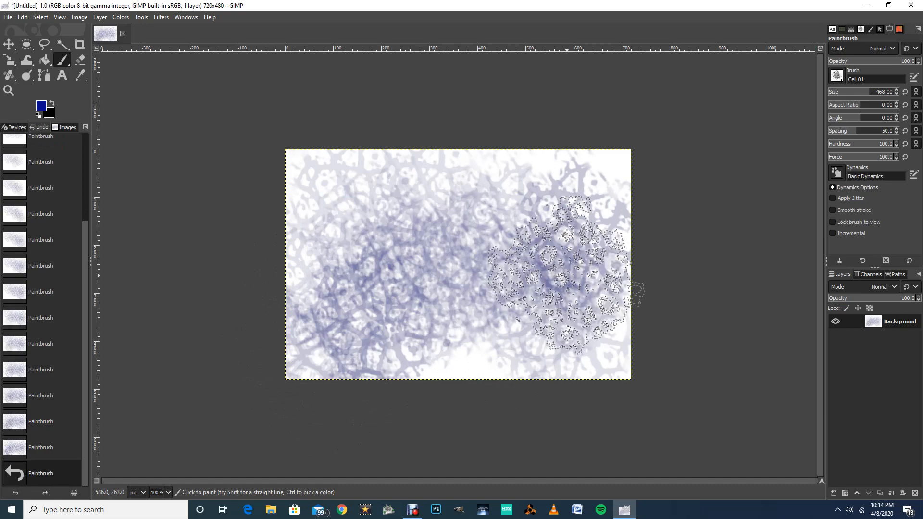
pyautogui.click(470, 361)
pyautogui.click(480, 359)
pyautogui.click(331, 225)
pyautogui.click(400, 242)
pyautogui.click(408, 210)
pyautogui.click(525, 200)
pyautogui.click(598, 205)
pyautogui.click(553, 346)
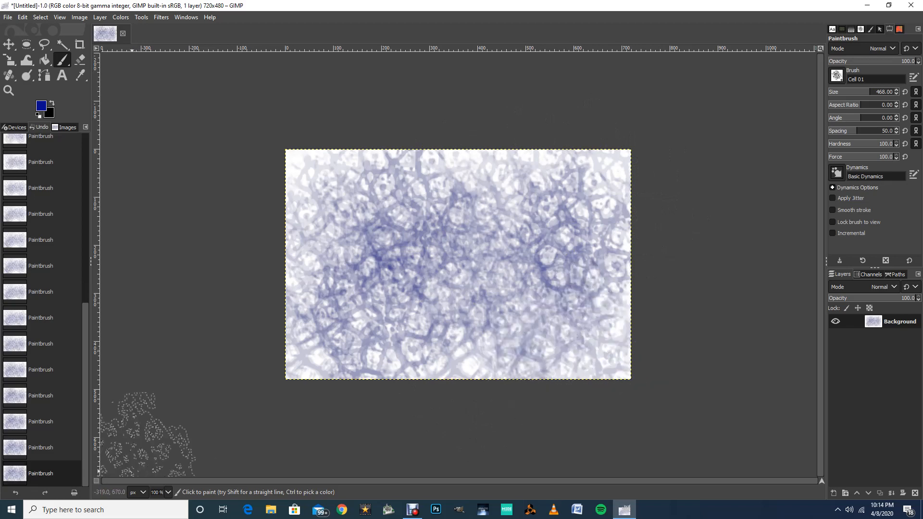
pyautogui.click(316, 196)
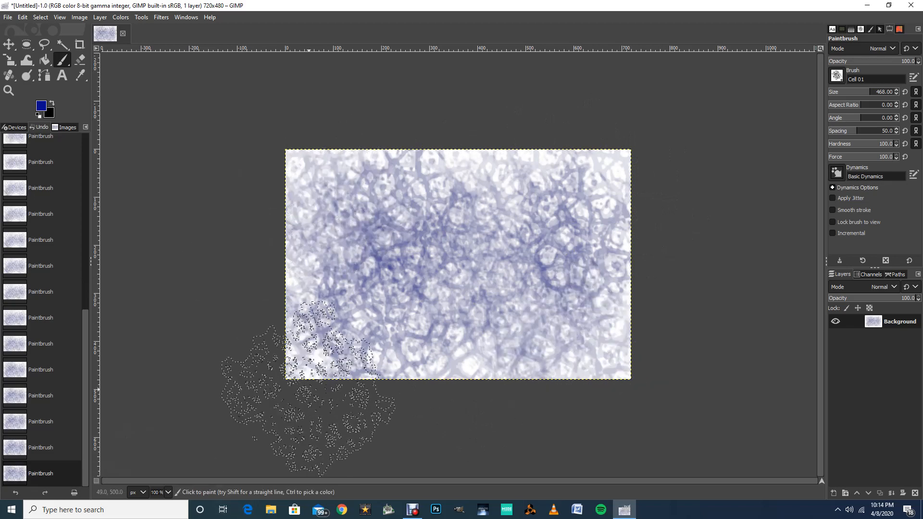
pyautogui.click(381, 275)
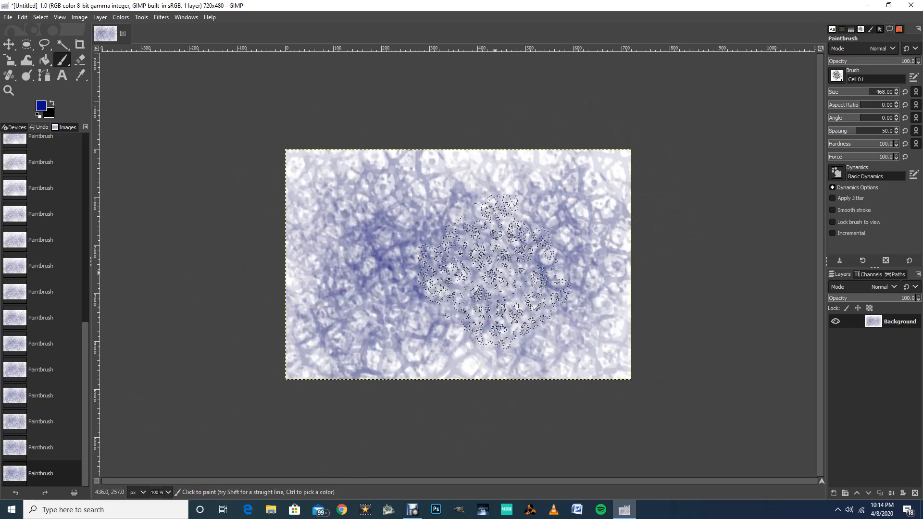
pyautogui.click(495, 273)
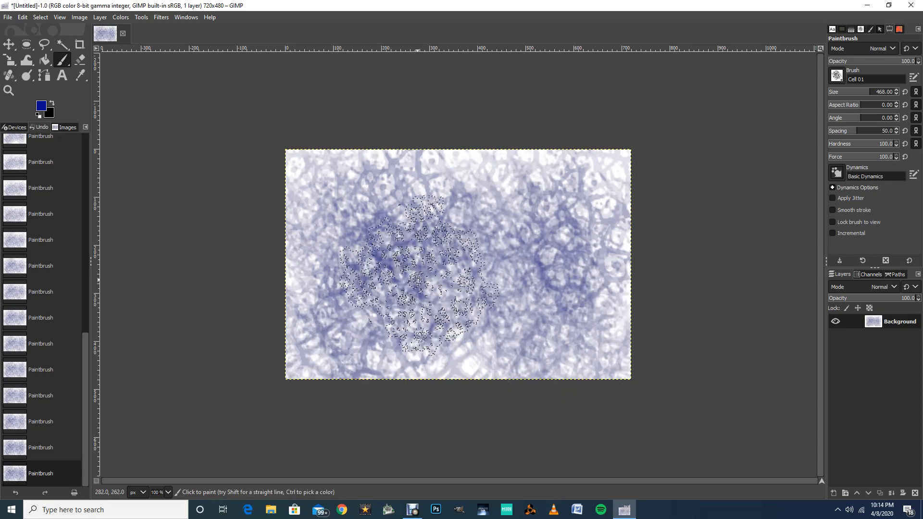
pyautogui.click(471, 159)
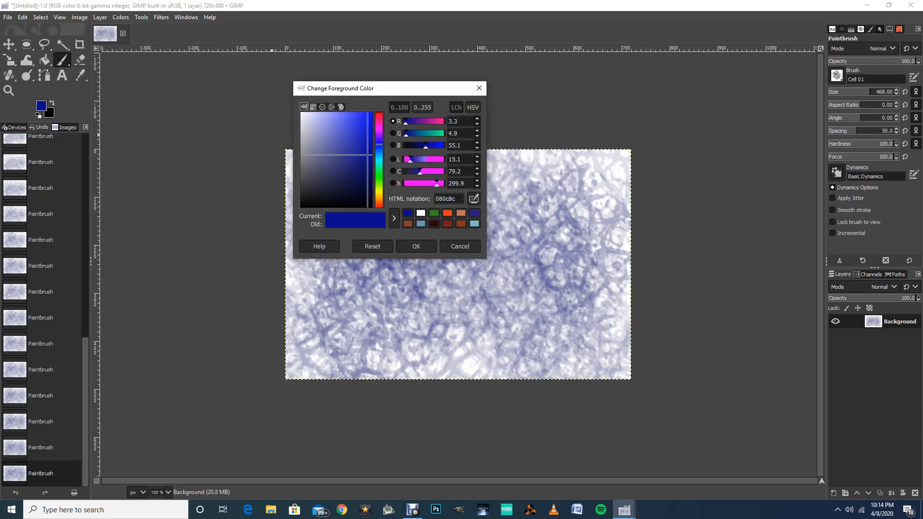
# Set the foreground color to orange, HTML notation d76b35.
pyautogui.click(379, 206)
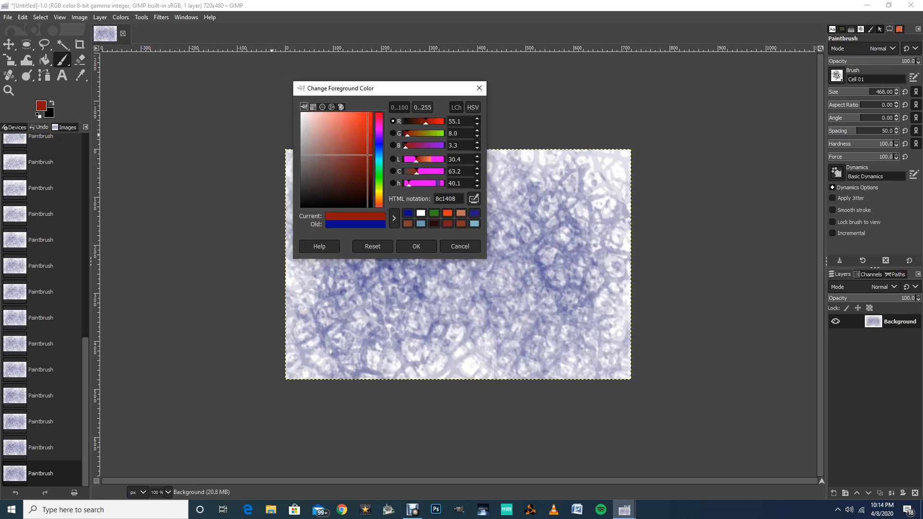
pyautogui.click(379, 202)
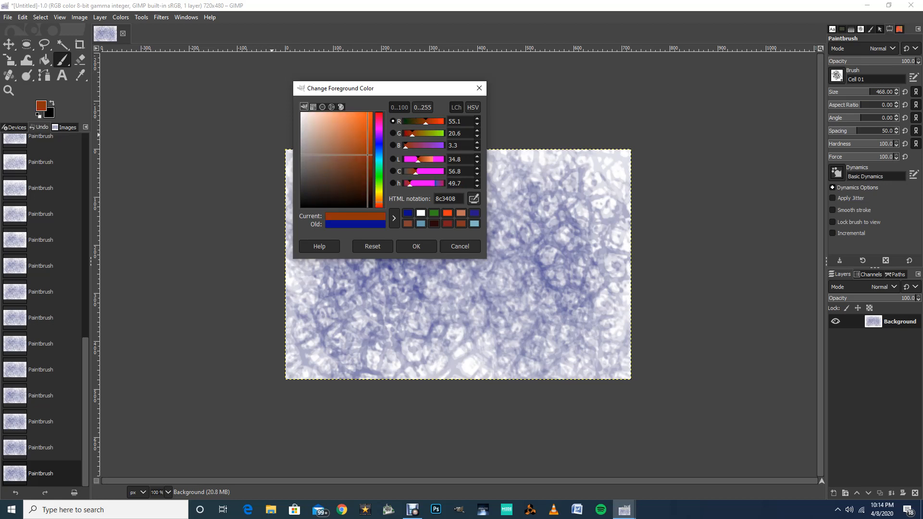
pyautogui.click(354, 127)
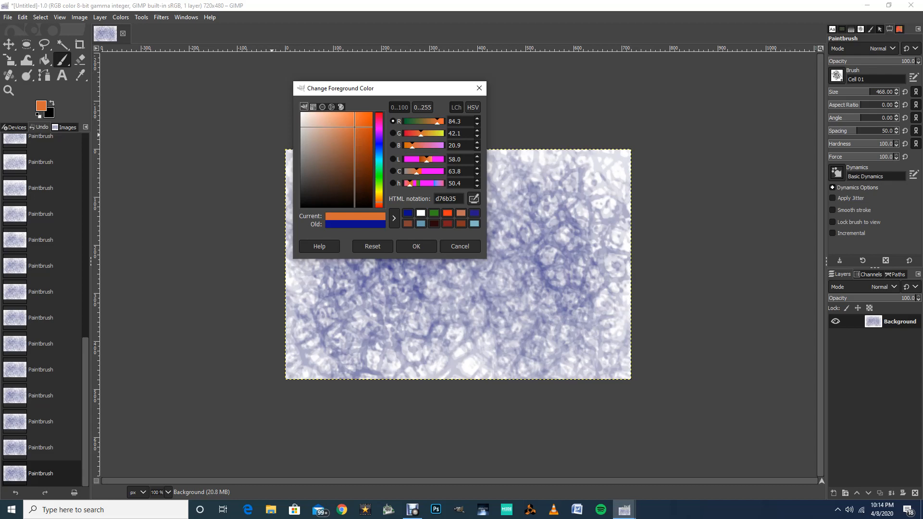
pyautogui.click(416, 246)
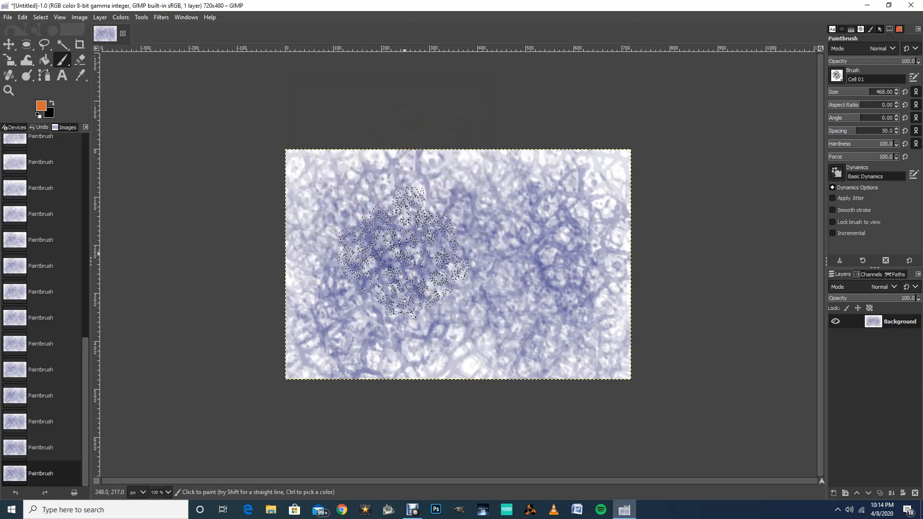
pyautogui.click(405, 254)
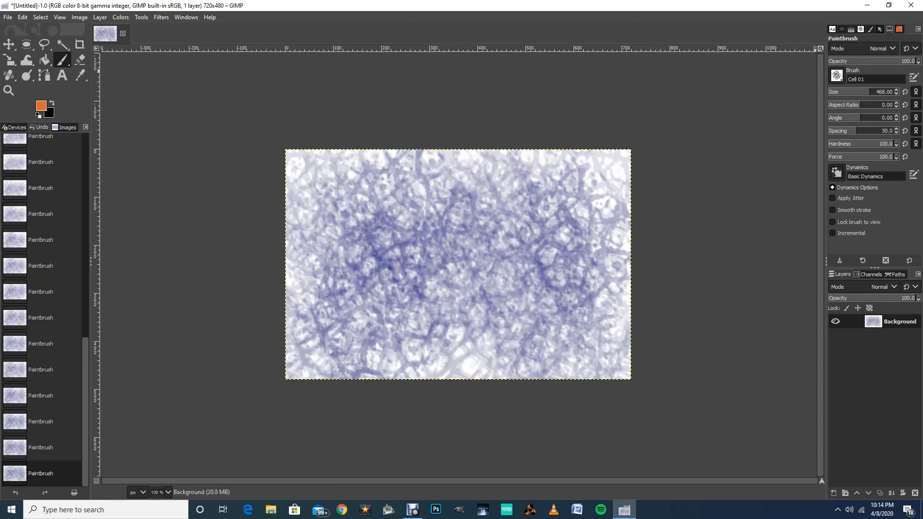
# Choose the Cell 02 brush, stamp one small trial mark on the canvas and undo it.
pyautogui.click(861, 29)
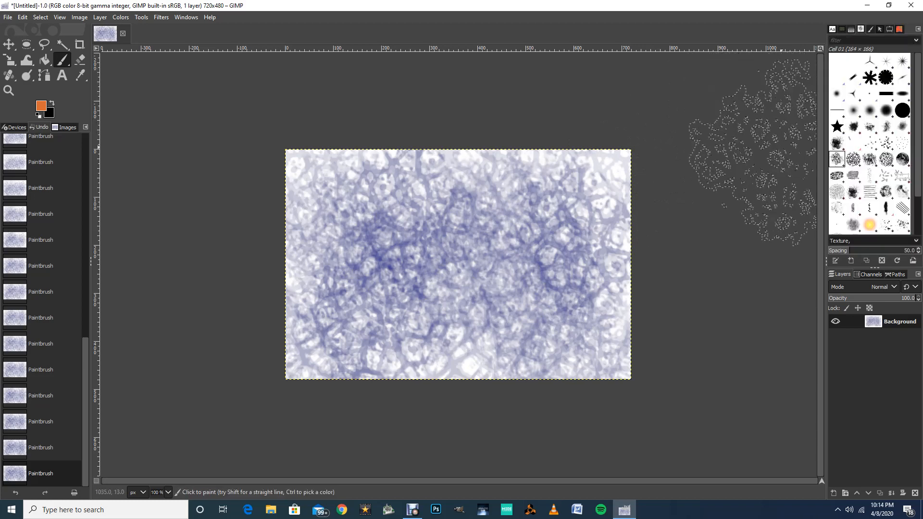
pyautogui.click(853, 158)
pyautogui.click(516, 279)
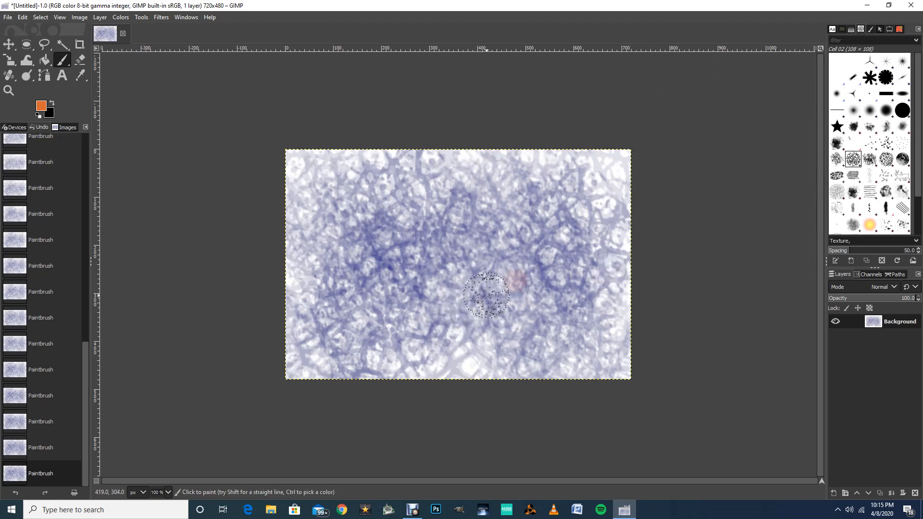
pyautogui.hotkey('ctrl', 'z')
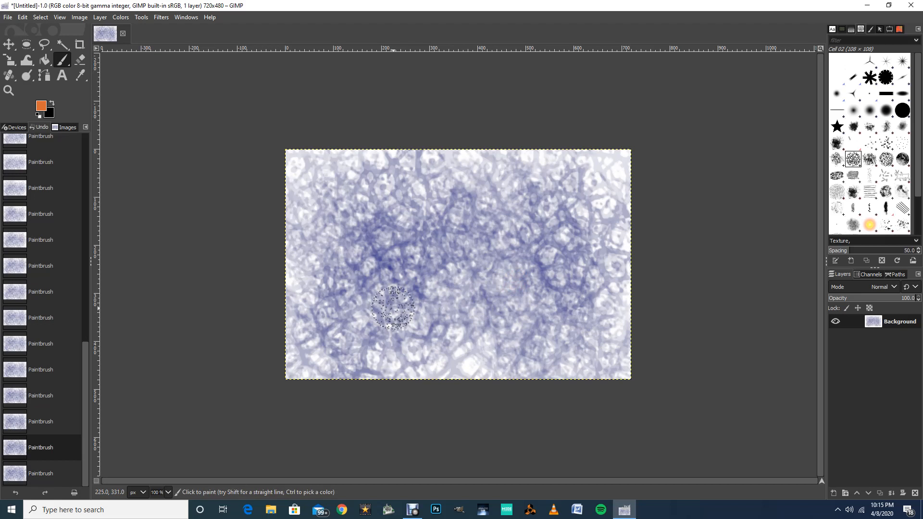
# Increase the Cell 02 brush size to 363.
pyautogui.press(']')
pyautogui.press(']')
pyautogui.press(']')
pyautogui.press(']')
pyautogui.press(']')
pyautogui.press(']')
pyautogui.press(']')
pyautogui.press(']')
pyautogui.press(']')
pyautogui.press(']')
pyautogui.press(']')
pyautogui.press(']')
pyautogui.press(']')
pyautogui.press(']')
pyautogui.press(']')
pyautogui.press(']')
pyautogui.press(']')
pyautogui.press(']')
pyautogui.press(']')
pyautogui.press(']')
pyautogui.press(']')
pyautogui.press(']')
pyautogui.press(']')
pyautogui.press(']')
pyautogui.press(']')
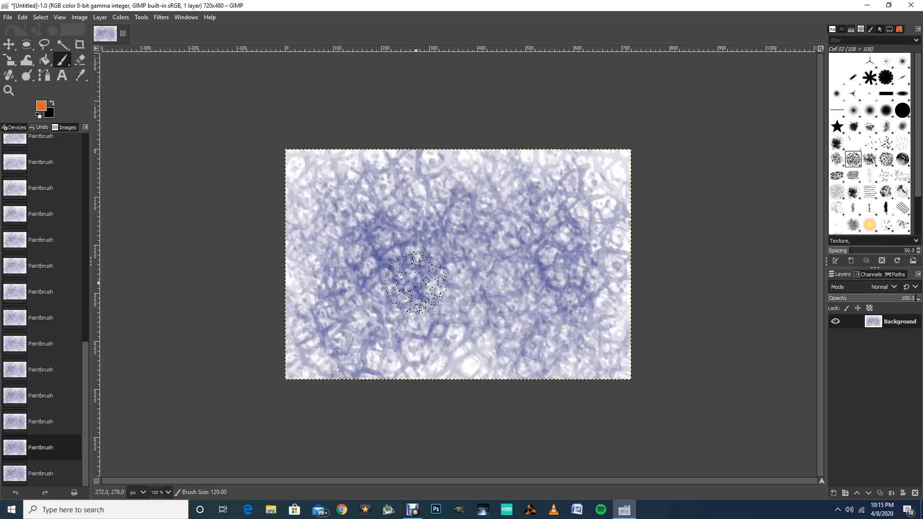
pyautogui.press(']')
pyautogui.press(']')
pyautogui.press(']')
pyautogui.press(']')
pyautogui.press(']')
pyautogui.press(']')
pyautogui.press(']')
pyautogui.press(']')
pyautogui.press(']')
pyautogui.press(']')
pyautogui.press(']')
pyautogui.press(']')
pyautogui.press(']')
pyautogui.press(']')
pyautogui.press(']')
pyautogui.press(']')
pyautogui.press(']')
pyautogui.press(']')
pyautogui.press(']')
pyautogui.press(']')
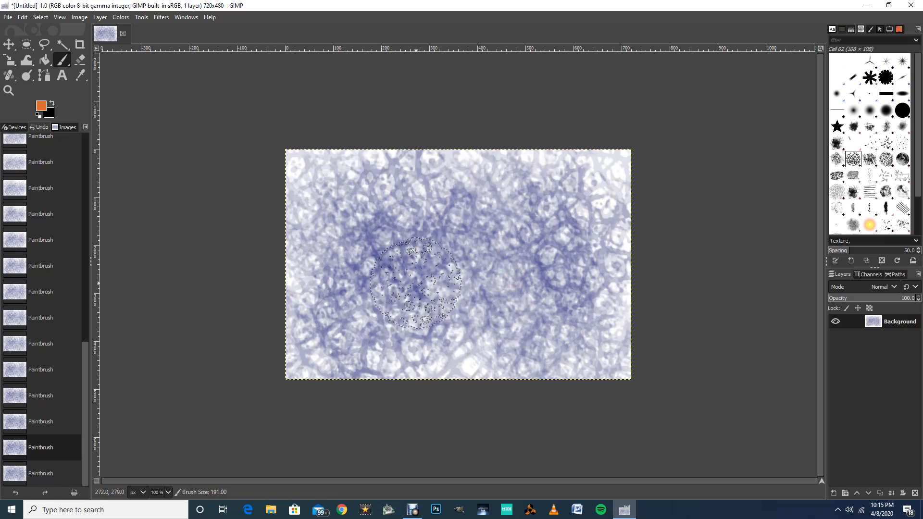
pyautogui.press(']')
pyautogui.press(']')
pyautogui.press(']')
pyautogui.press(']')
pyautogui.press(']')
pyautogui.press(']')
pyautogui.press(']')
pyautogui.press(']')
pyautogui.press(']')
pyautogui.press(']')
pyautogui.press(']')
pyautogui.press(']')
pyautogui.press(']')
pyautogui.press(']')
pyautogui.press(']')
pyautogui.press(']')
pyautogui.press(']')
pyautogui.press(']')
pyautogui.press(']')
pyautogui.press(']')
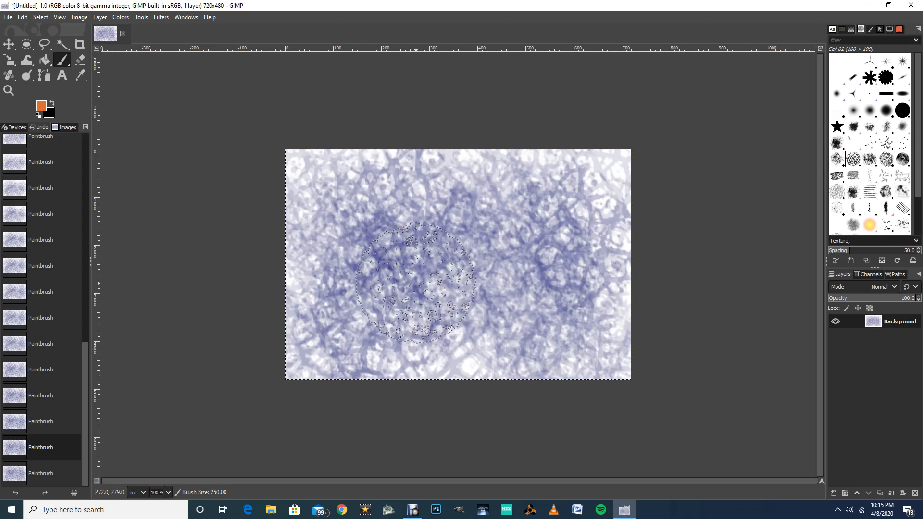
pyautogui.press(']')
pyautogui.press(']')
pyautogui.press(']')
pyautogui.press(']')
pyautogui.press(']')
pyautogui.press(']')
pyautogui.press(']')
pyautogui.press(']')
pyautogui.press(']')
pyautogui.press(']')
pyautogui.press(']')
pyautogui.press(']')
pyautogui.press(']')
pyautogui.press(']')
pyautogui.press(']')
pyautogui.press(']')
pyautogui.press(']')
pyautogui.press(']')
pyautogui.press(']')
pyautogui.press(']')
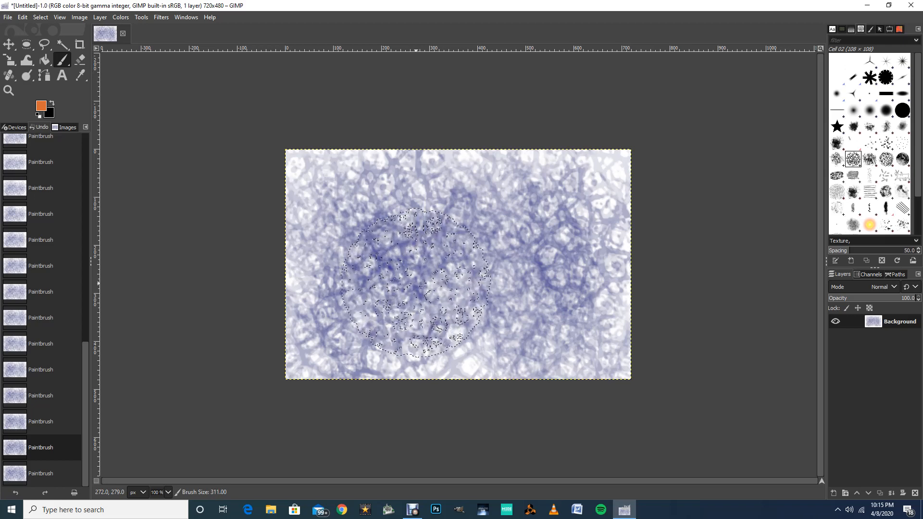
pyautogui.press(']')
pyautogui.press(']')
pyautogui.press(']')
pyautogui.press(']')
pyautogui.press(']')
pyautogui.press(']')
pyautogui.press(']')
pyautogui.press(']')
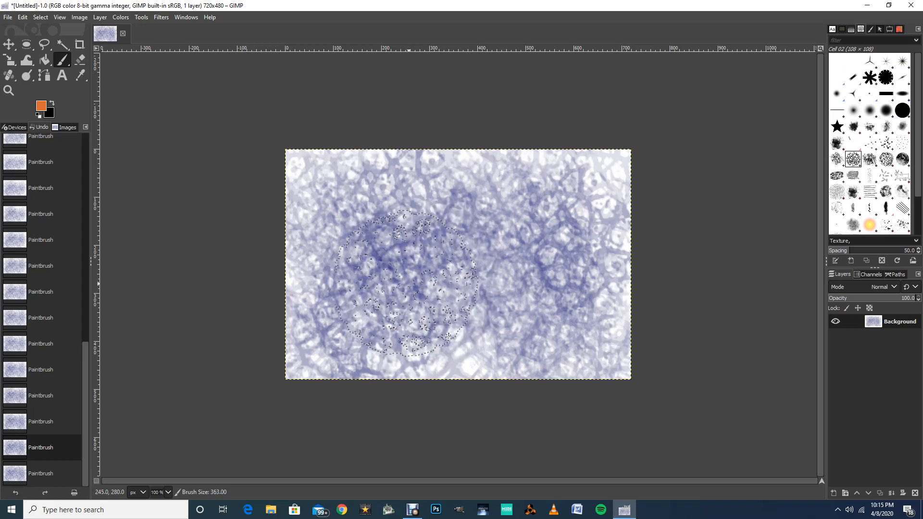
# Stamp overlapping orange Cell 02 brush marks over the blue texture across the whole Background layer.
pyautogui.click(361, 303)
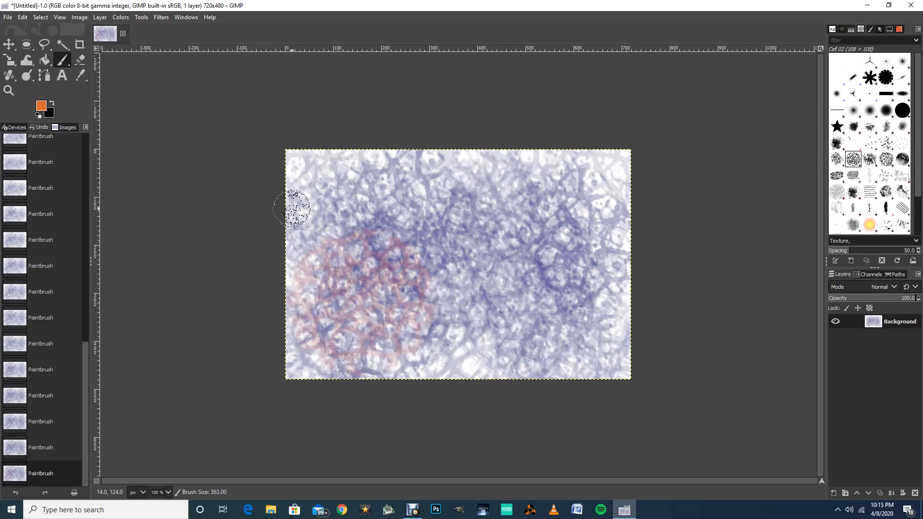
pyautogui.click(338, 202)
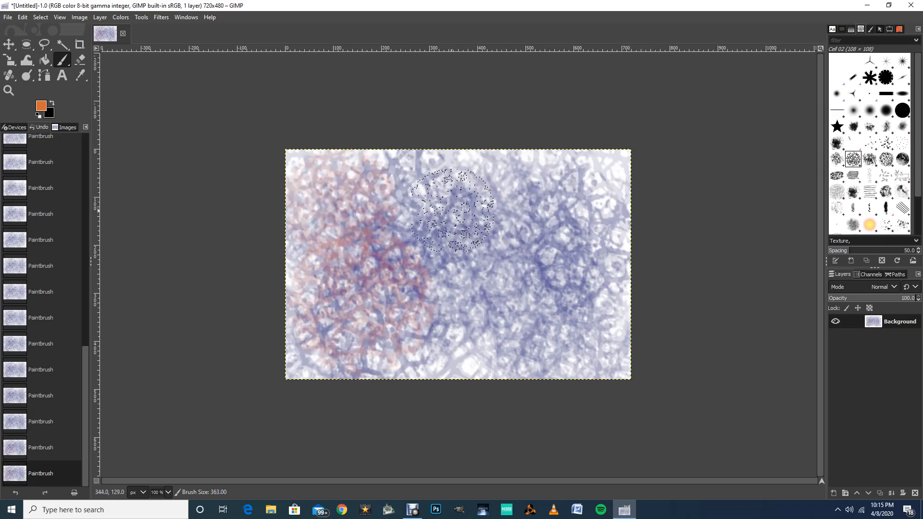
pyautogui.click(431, 218)
pyautogui.moveTo(492, 304)
pyautogui.mouseDown()
pyautogui.moveTo(514, 377)
pyautogui.moveTo(553, 349)
pyautogui.moveTo(635, 366)
pyautogui.moveTo(611, 202)
pyautogui.mouseUp()
pyautogui.click(567, 199)
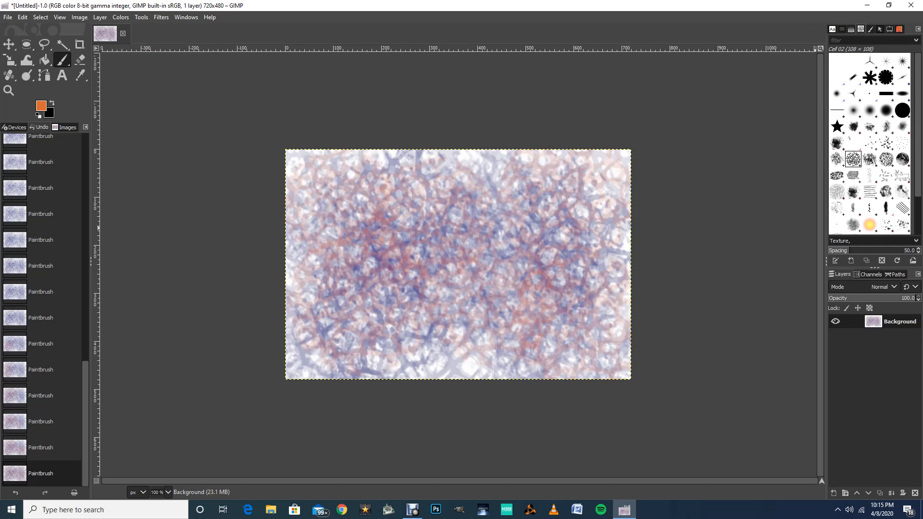
# Choose the Sponge 02 brush and stamp orange marks in several areas of the Background layer.
pyautogui.scroll(-5, 869, 144)
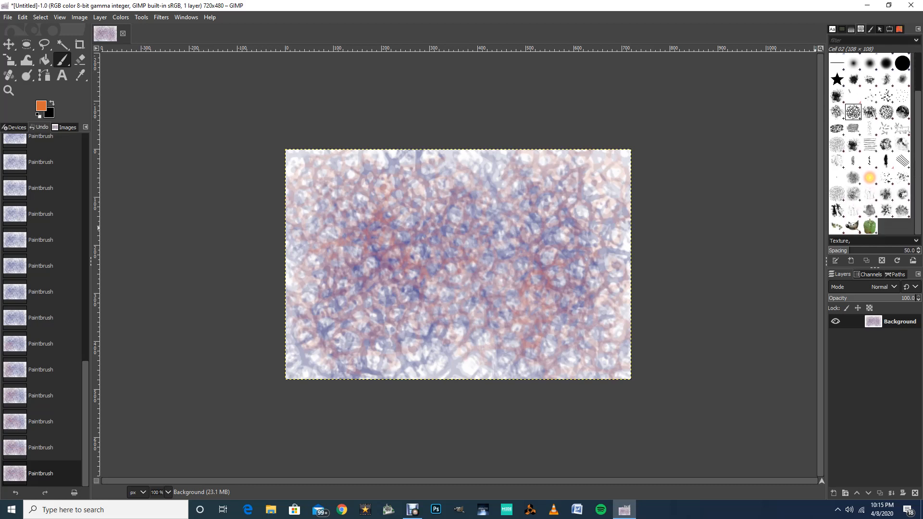
pyautogui.click(853, 194)
pyautogui.click(557, 269)
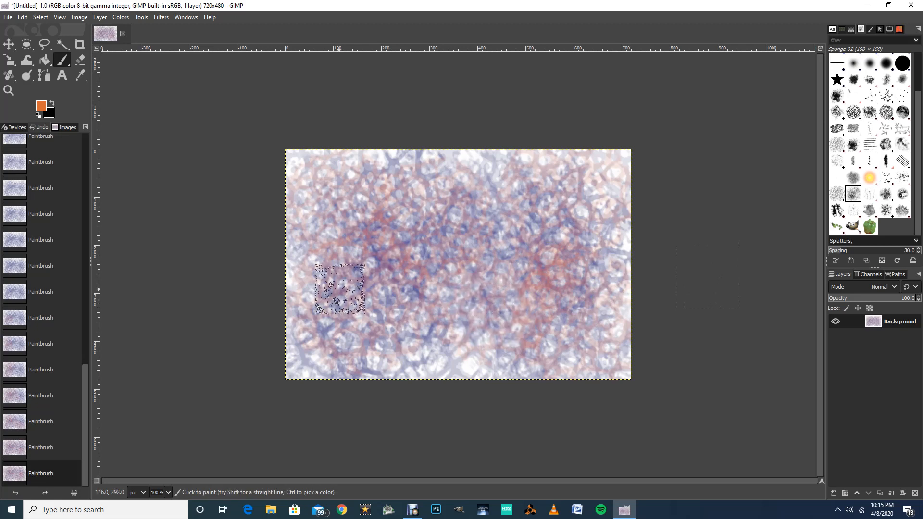
pyautogui.click(348, 287)
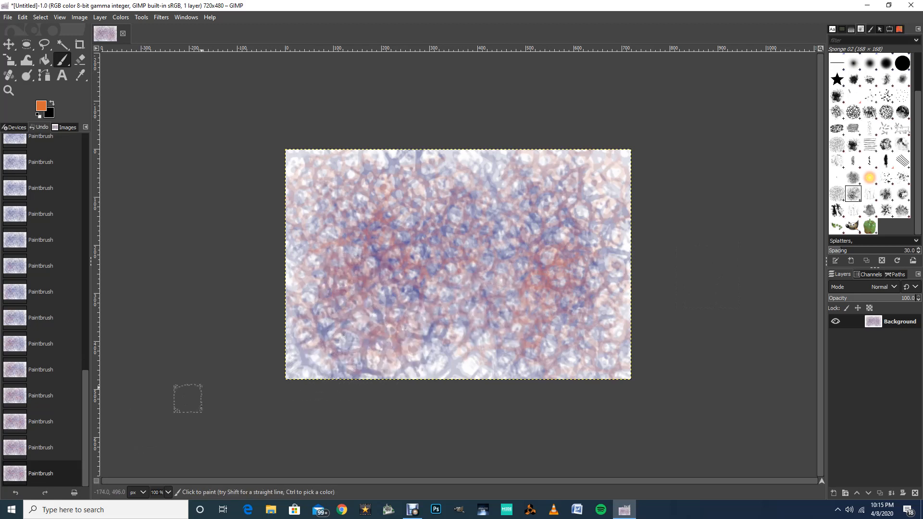
pyautogui.click(520, 190)
pyautogui.click(591, 358)
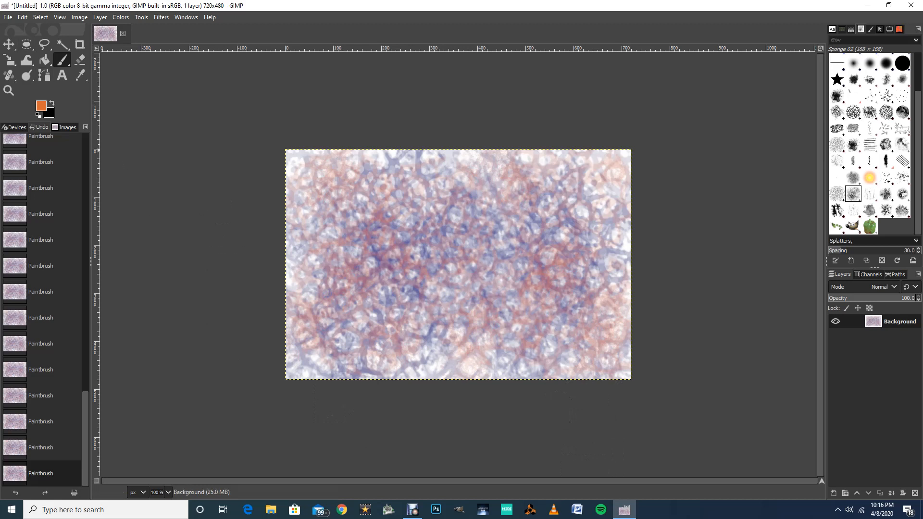
# Set the foreground color to bright blue, HTML notation 3f35d7.
pyautogui.click(41, 106)
pyautogui.click(407, 224)
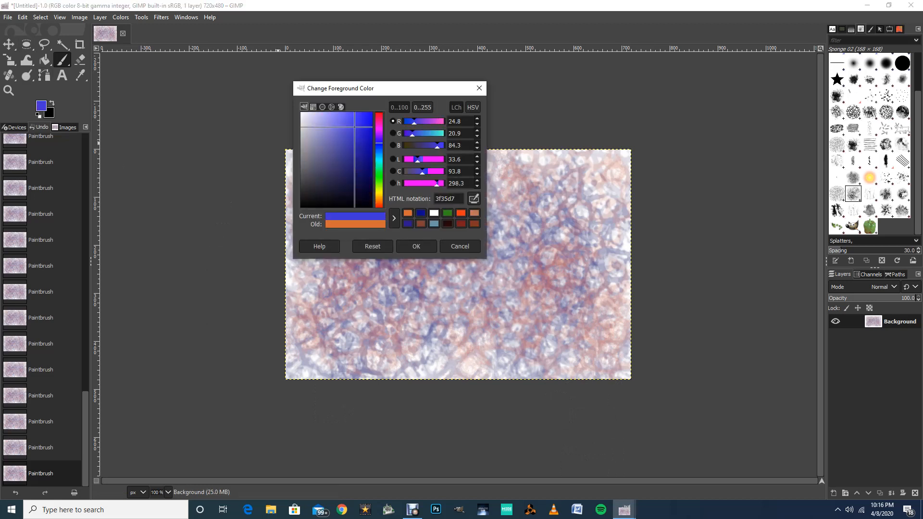
pyautogui.click(416, 247)
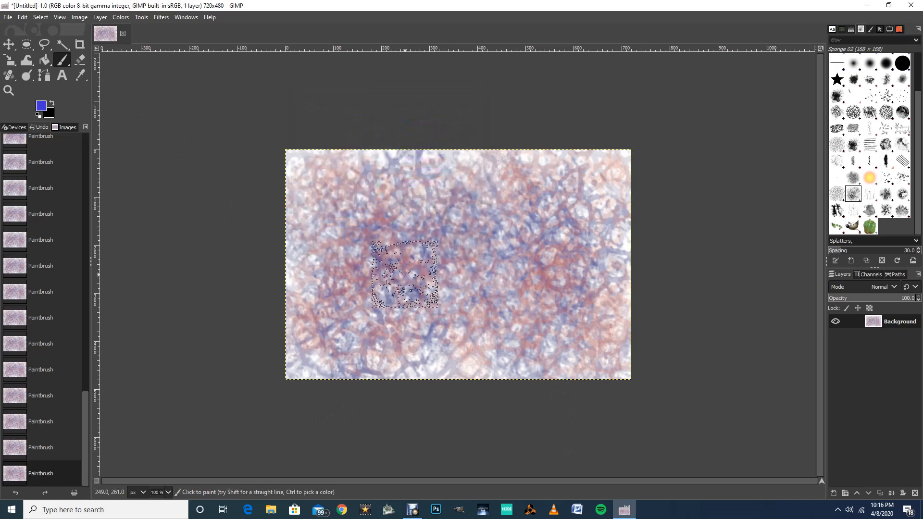
# Increase the Sponge 02 brush size to 203.
pyautogui.press(']')
pyautogui.press(']')
pyautogui.press(']')
pyautogui.press(']')
pyautogui.press(']')
pyautogui.press(']')
pyautogui.press(']')
pyautogui.press(']')
pyautogui.press(']')
pyautogui.press(']')
pyautogui.press(']')
pyautogui.press(']')
pyautogui.press(']')
pyautogui.press(']')
pyautogui.press(']')
pyautogui.press(']')
pyautogui.press(']')
pyautogui.press(']')
pyautogui.press(']')
pyautogui.press(']')
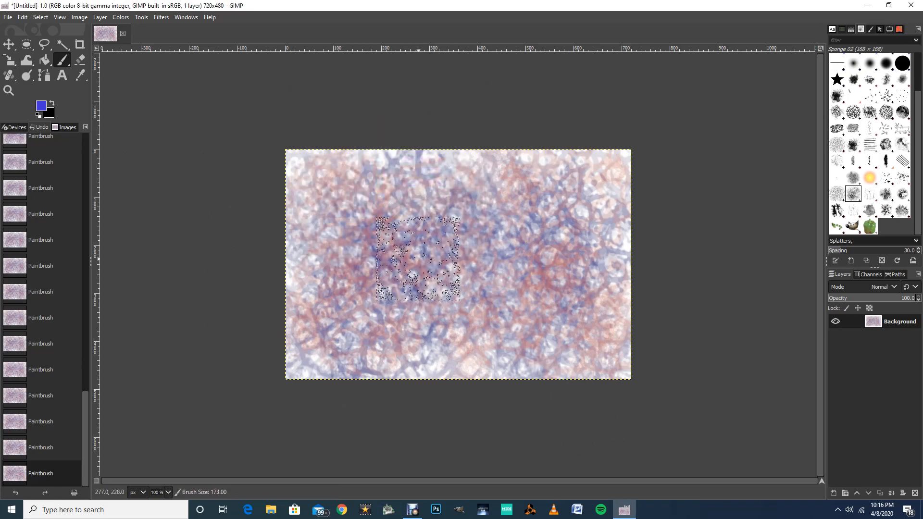
# Stamp blue Sponge 02 marks near the corners and along the upper and lower edges of the canvas.
pyautogui.moveTo(308, 194)
pyautogui.mouseDown()
pyautogui.moveTo(326, 193)
pyautogui.moveTo(322, 201)
pyautogui.mouseUp()
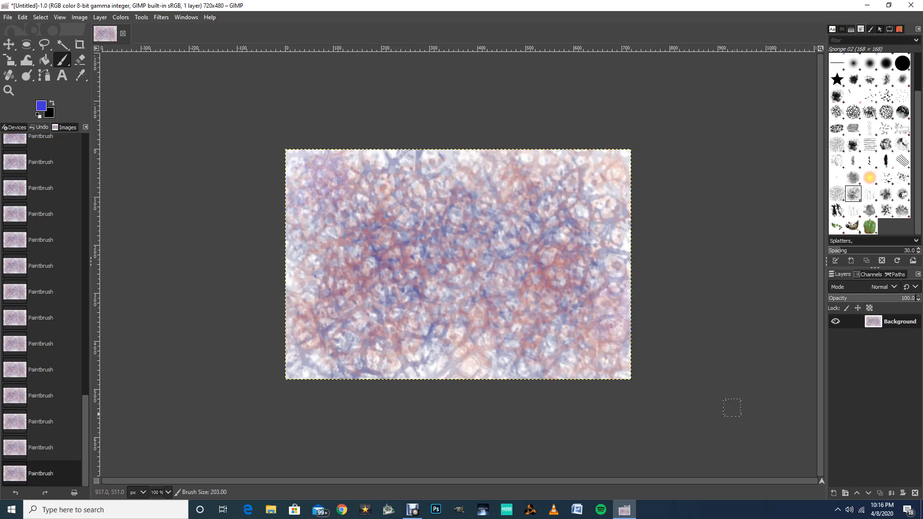
pyautogui.click(436, 385)
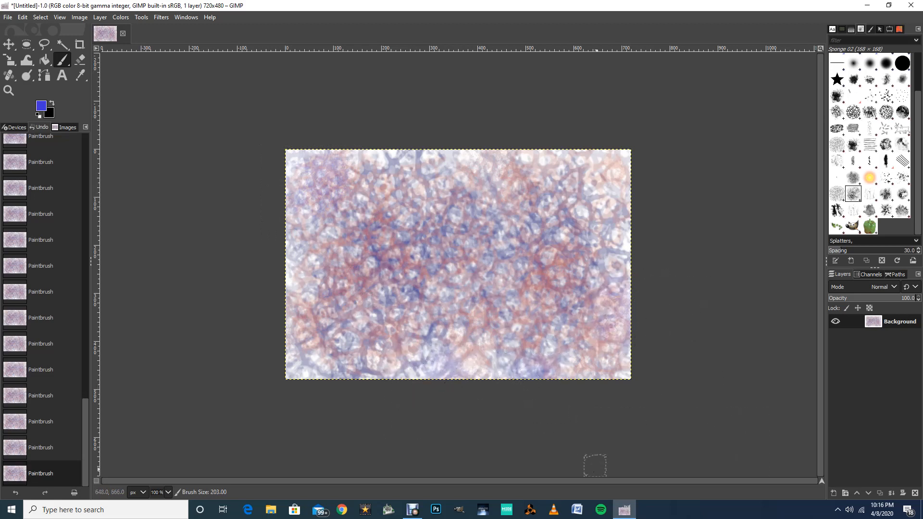
pyautogui.click(426, 149)
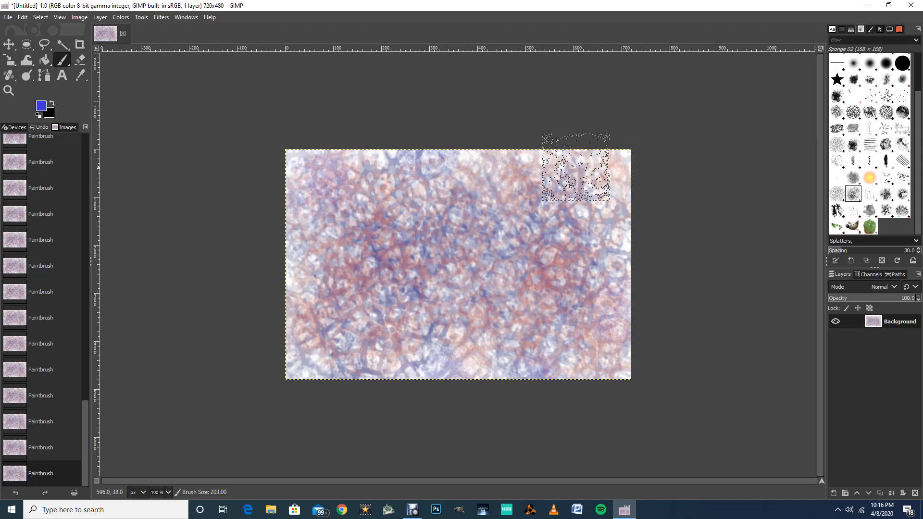
pyautogui.click(565, 161)
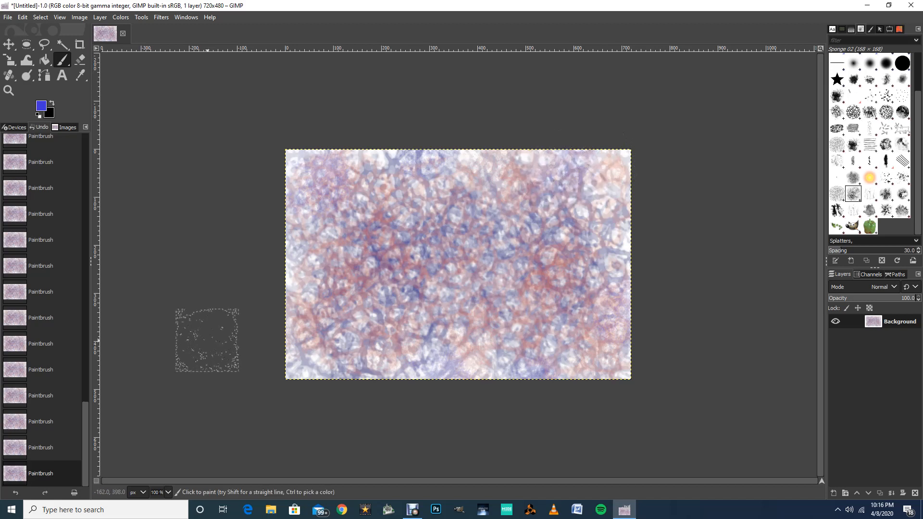
# Activate the Move tool and open the Neon edge-detect filter for the Background layer.
pyautogui.press('m')
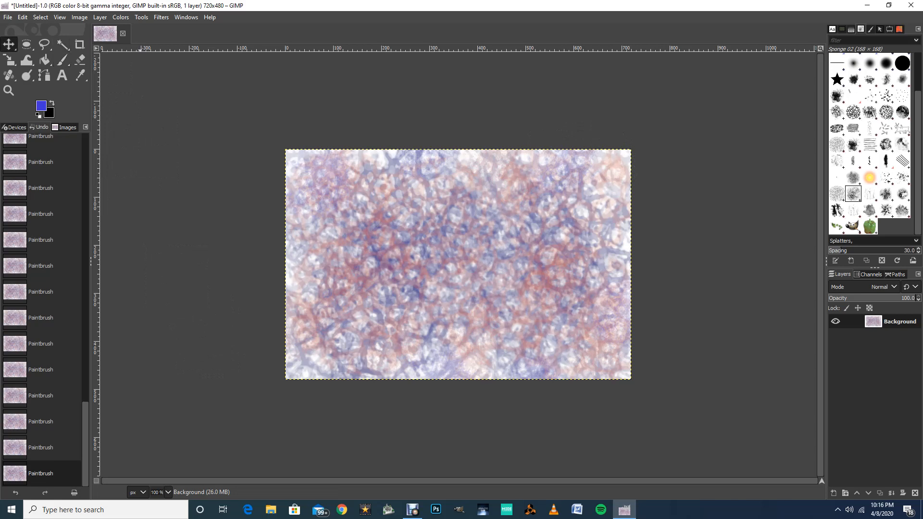
pyautogui.hotkey('alt', 'r')
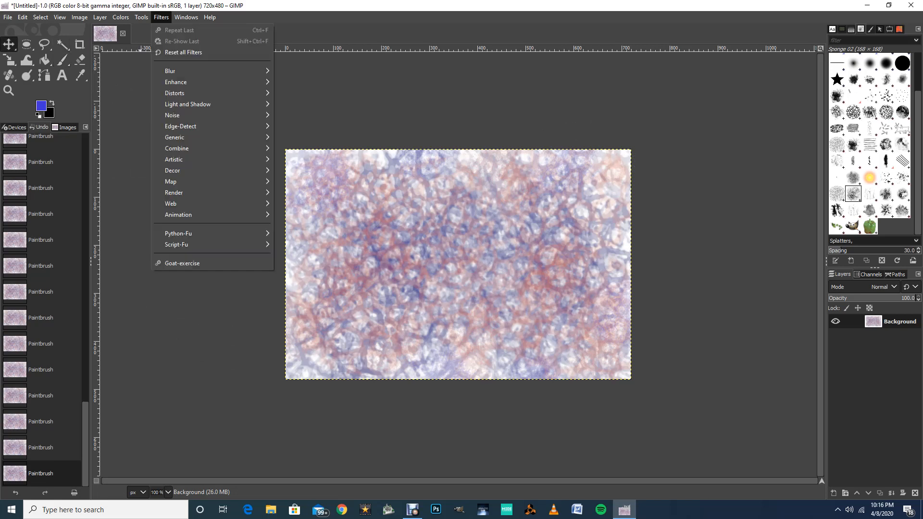
pyautogui.press('Down')
pyautogui.press('Down')
pyautogui.press('Down')
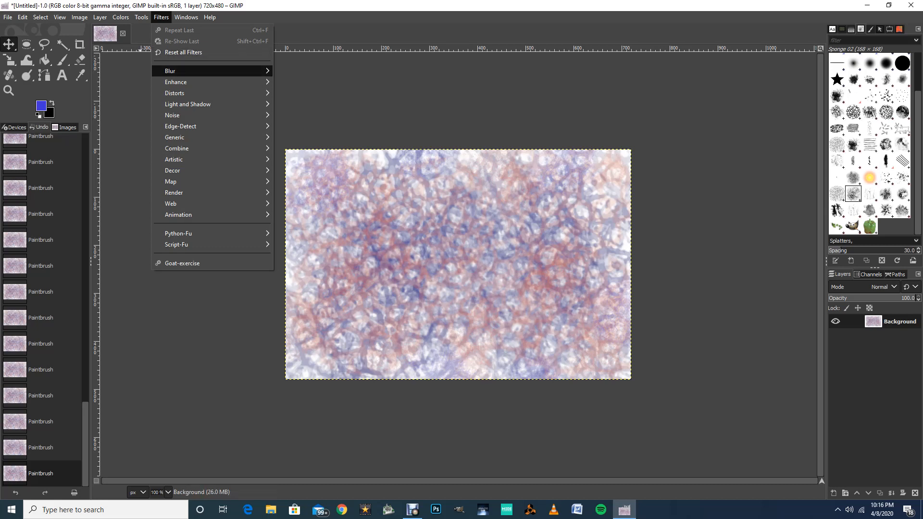
pyautogui.press('Down')
pyautogui.press('Down')
pyautogui.press('Down')
pyautogui.press('Down')
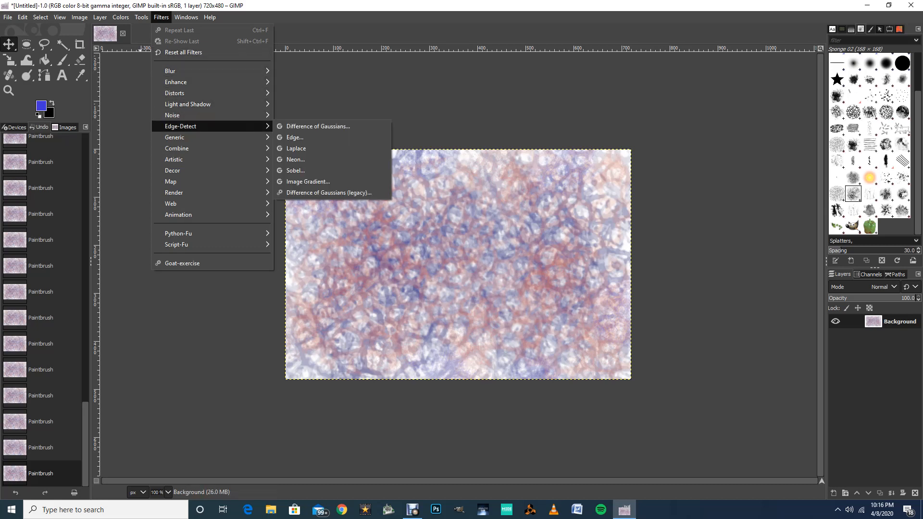
pyautogui.press('Right')
pyautogui.press('Down')
pyautogui.press('Down')
pyautogui.press('Down')
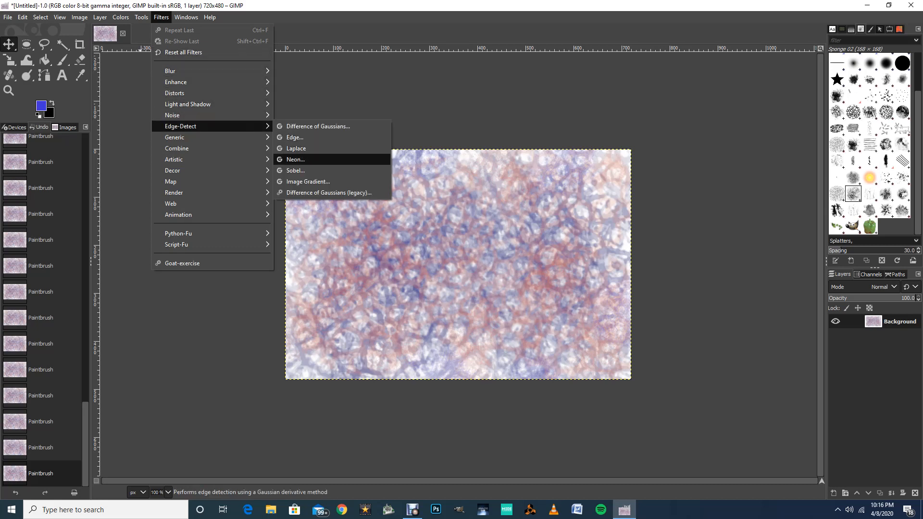
pyautogui.press('Return')
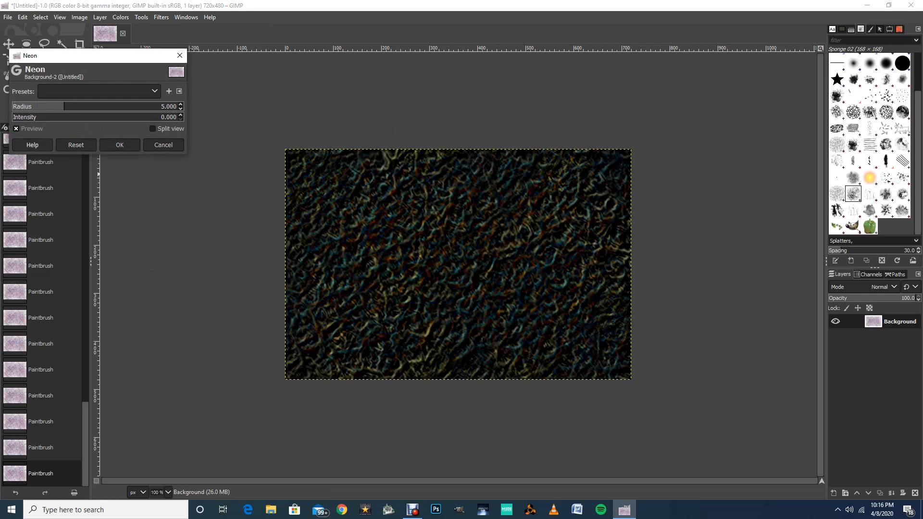
# Set the Neon filter's radius to 9.762 and its intensity to 0.
pyautogui.click(33, 116)
pyautogui.moveTo(34, 117); pyautogui.dragTo(12, 117)
pyautogui.moveTo(64, 106); pyautogui.dragTo(89, 106)
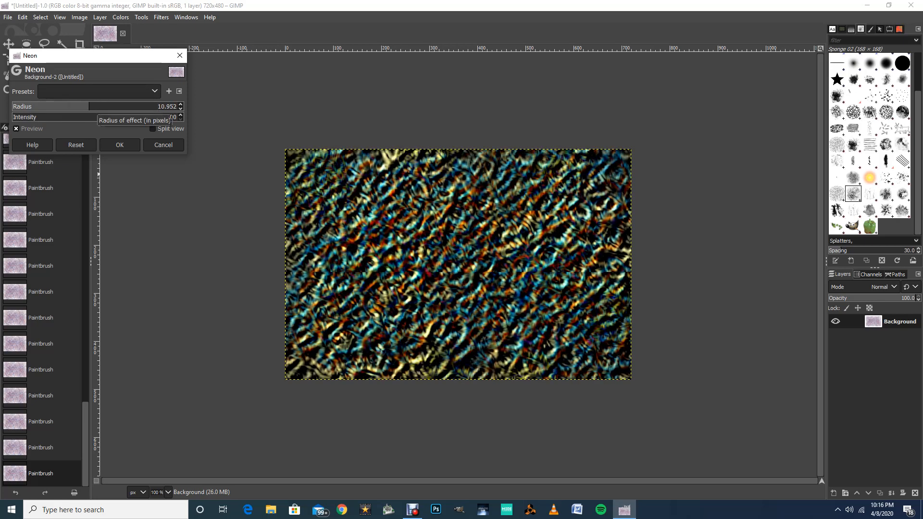
pyautogui.moveTo(89, 106); pyautogui.dragTo(12, 116)
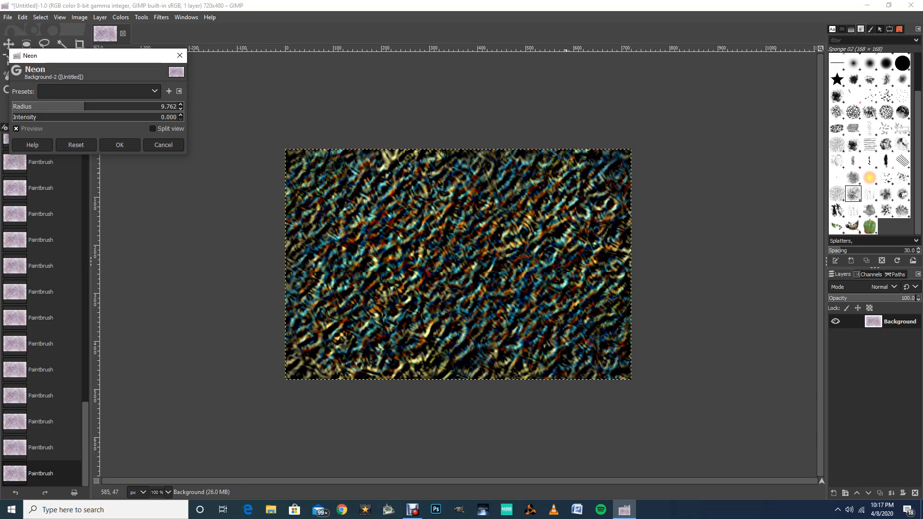
# Apply the Neon filter and open the Sharpen (Unsharp Mask) filter for the Background layer.
pyautogui.click(117, 145)
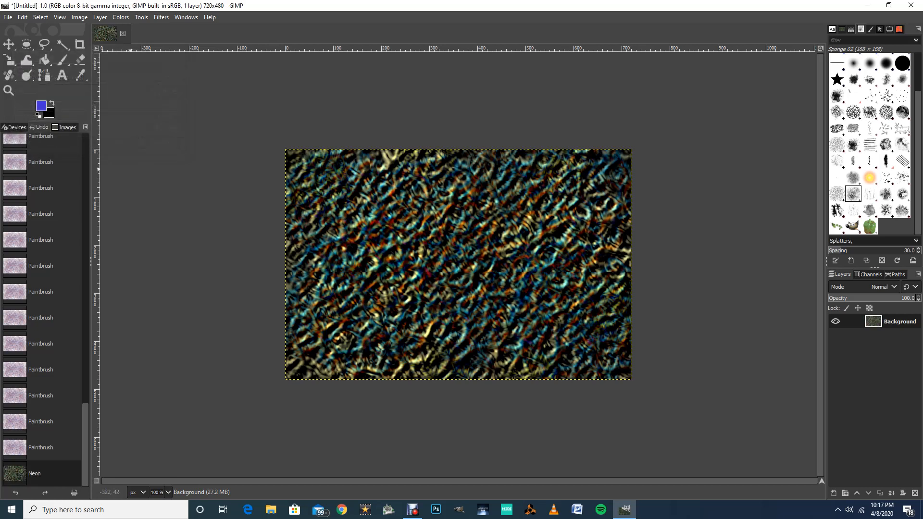
pyautogui.click(161, 17)
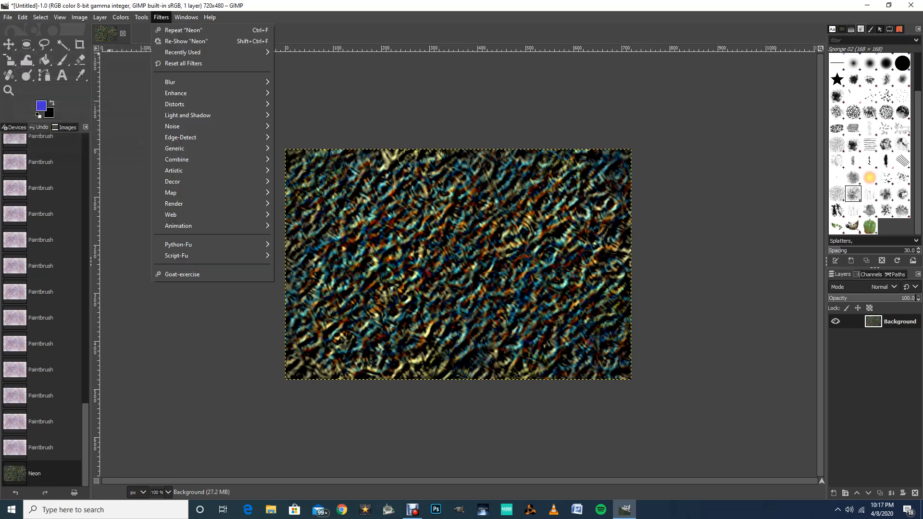
pyautogui.moveTo(182, 93)
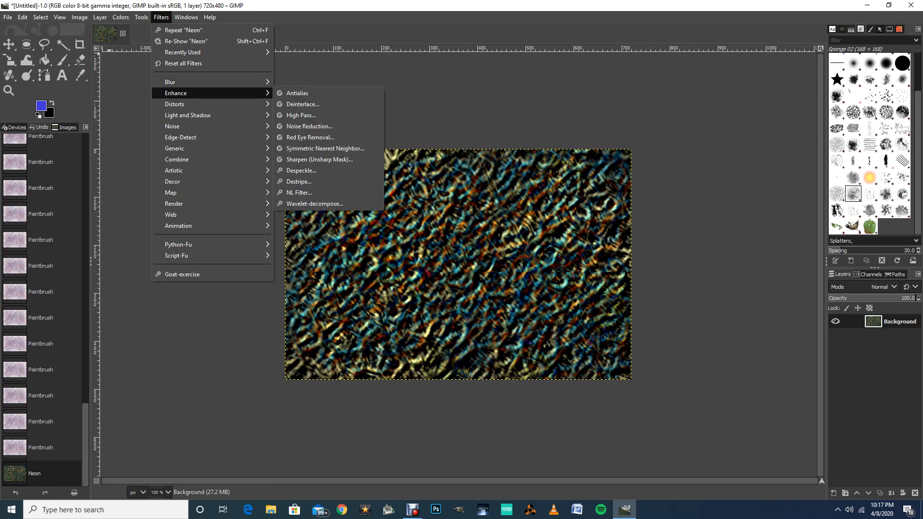
pyautogui.click(319, 159)
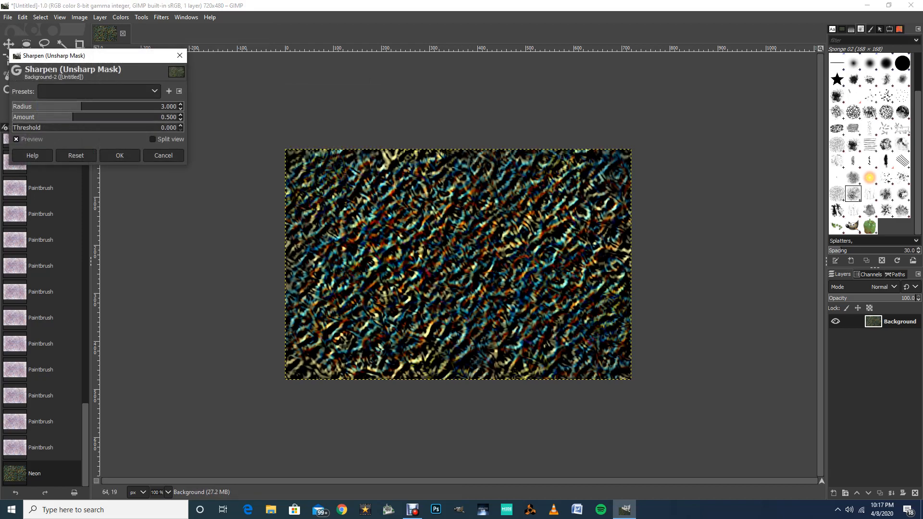
# Sharpen the texture with the amount raised to 3.525 and the radius lowered to 1.829.
pyautogui.moveTo(72, 117); pyautogui.dragTo(129, 117)
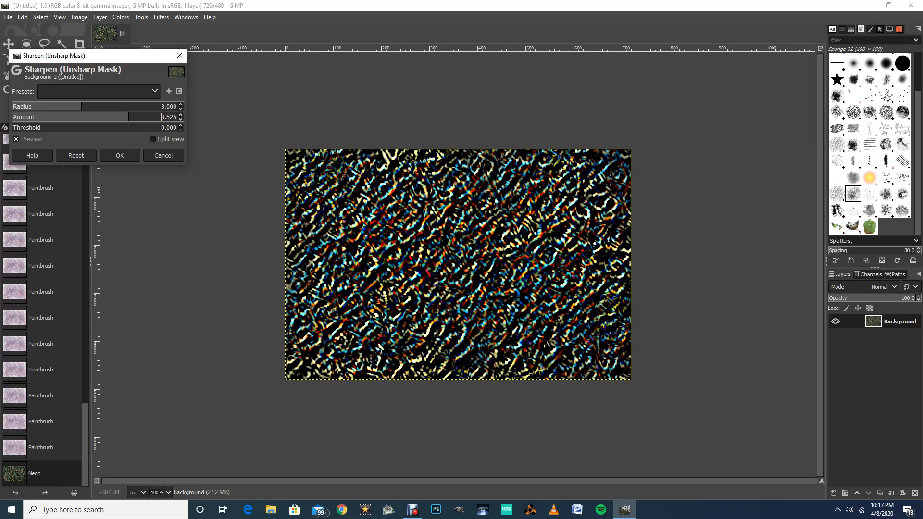
pyautogui.moveTo(81, 106)
pyautogui.mouseDown()
pyautogui.moveTo(148, 106)
pyautogui.moveTo(49, 107)
pyautogui.moveTo(70, 106)
pyautogui.mouseUp()
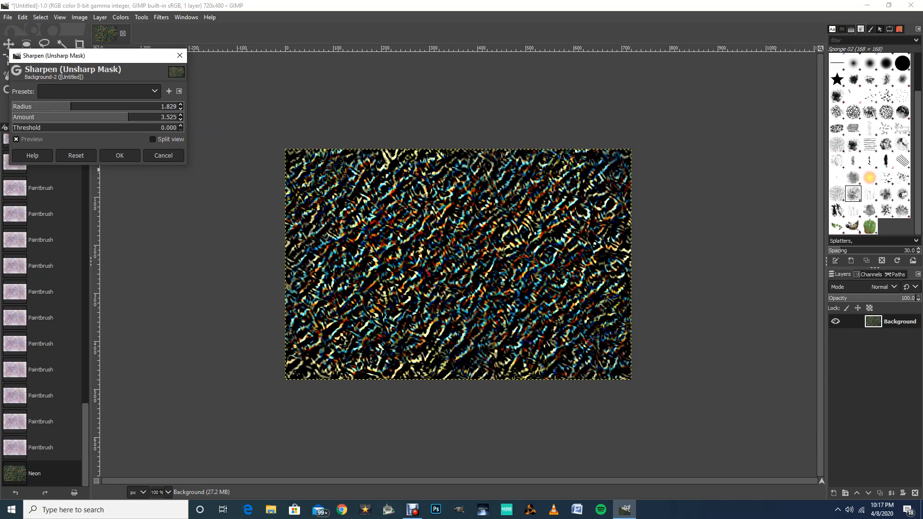
pyautogui.scroll(-5, 162, 117)
pyautogui.moveTo(119, 117)
pyautogui.mouseDown()
pyautogui.moveTo(87, 116)
pyautogui.moveTo(107, 117)
pyautogui.mouseUp()
pyautogui.click(113, 153)
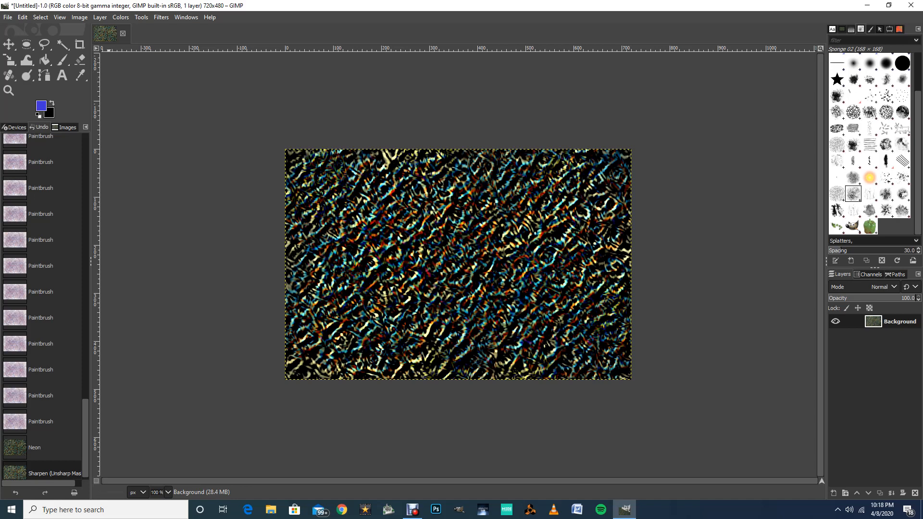
# Offset the Background layer by half its width and height, X 360 and Y 240 px, with wrap-around edges.
pyautogui.click(99, 17)
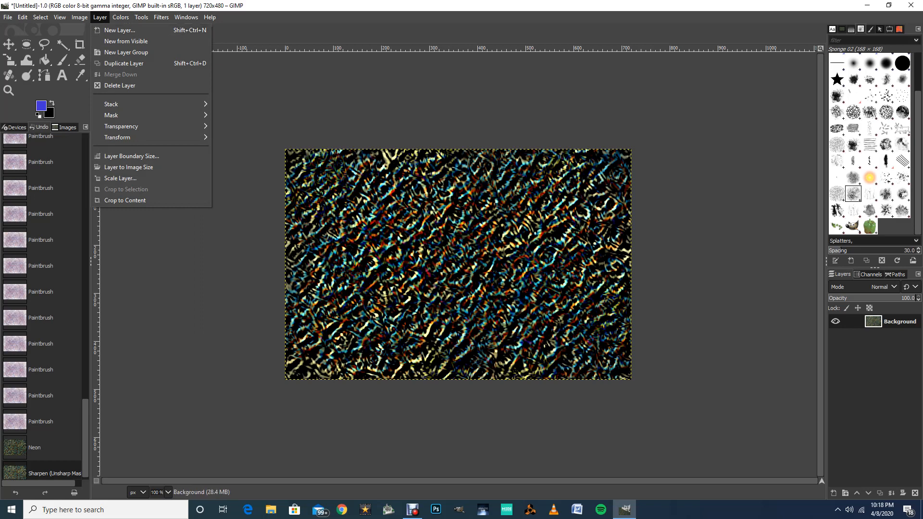
pyautogui.moveTo(144, 137)
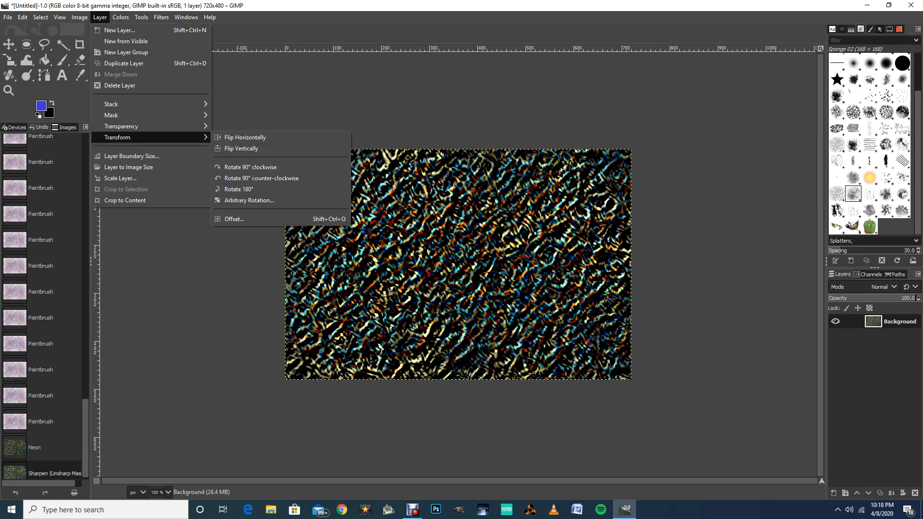
pyautogui.click(235, 219)
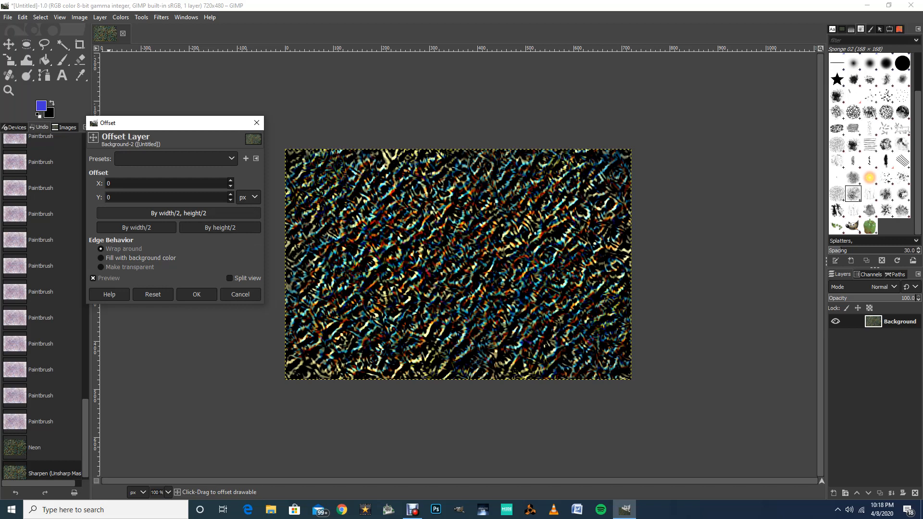
pyautogui.click(178, 213)
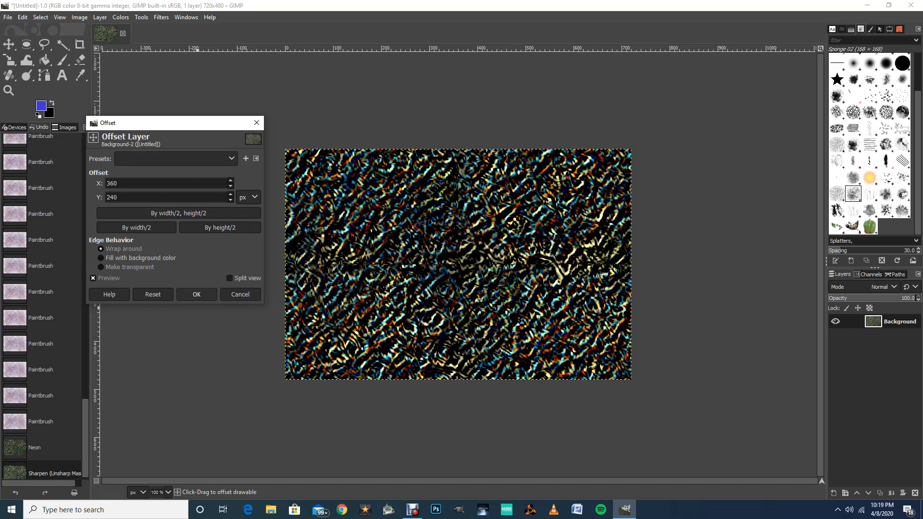
pyautogui.click(196, 294)
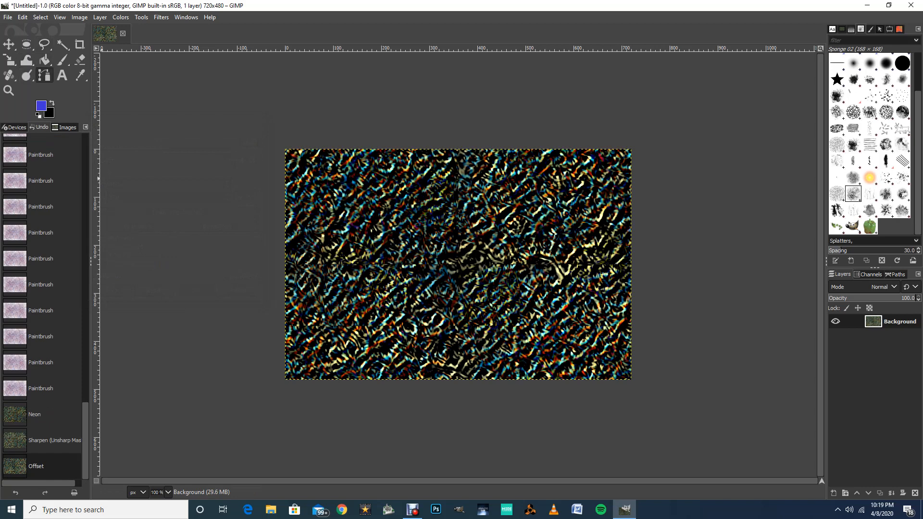
# Set up the Heal tool with the 2. Hardness 100 brush at size 73.
pyautogui.click(9, 90)
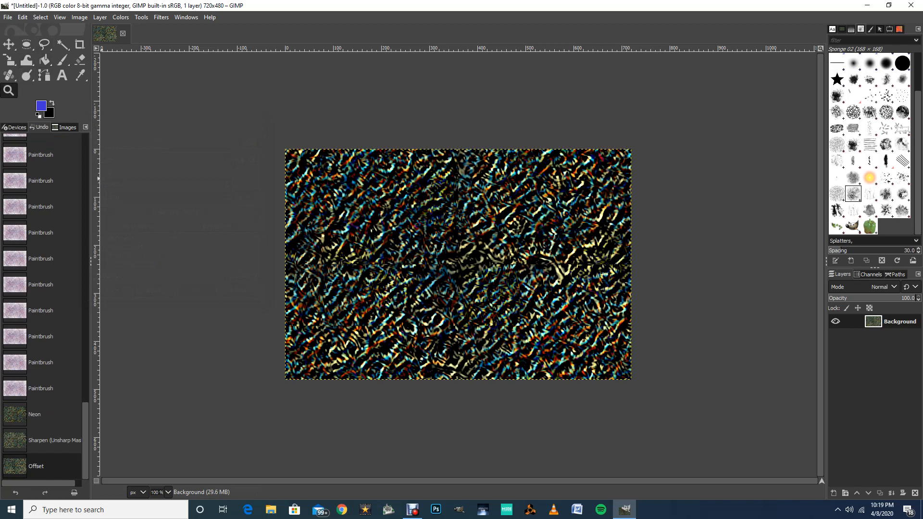
pyautogui.click(414, 305)
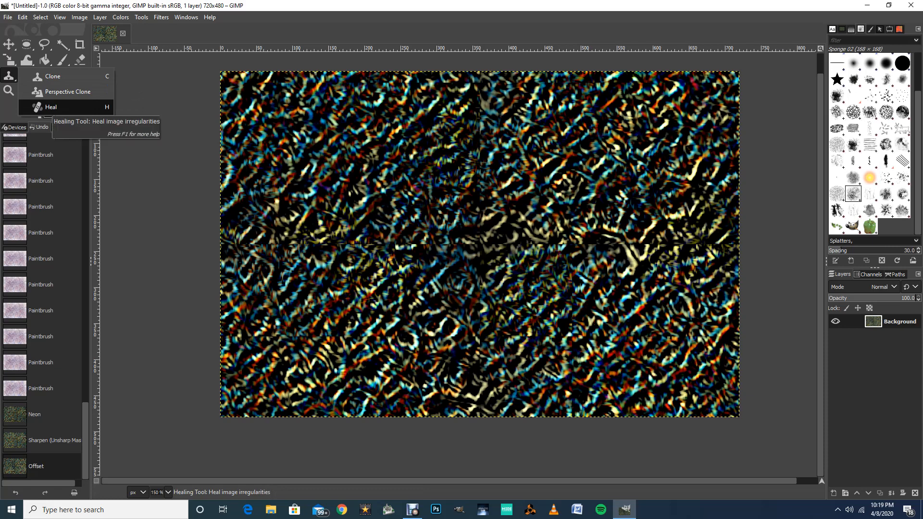
pyautogui.click(51, 107)
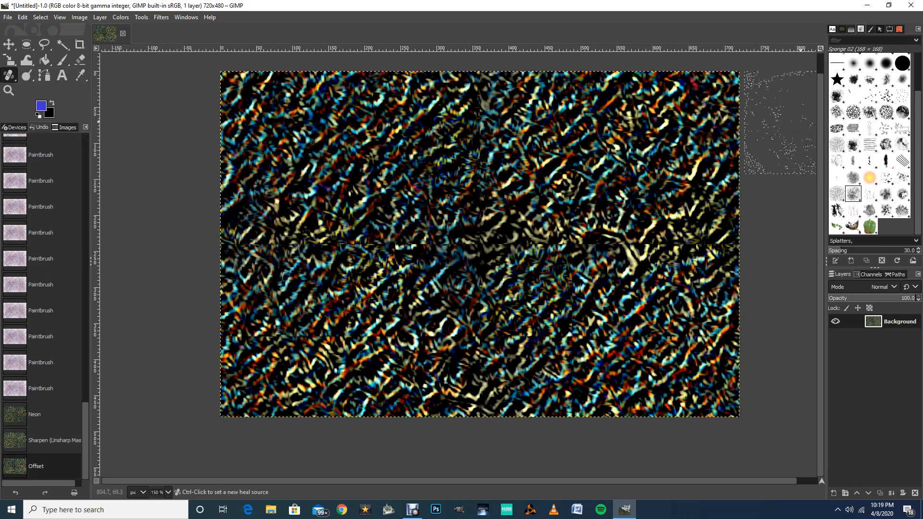
pyautogui.click(902, 63)
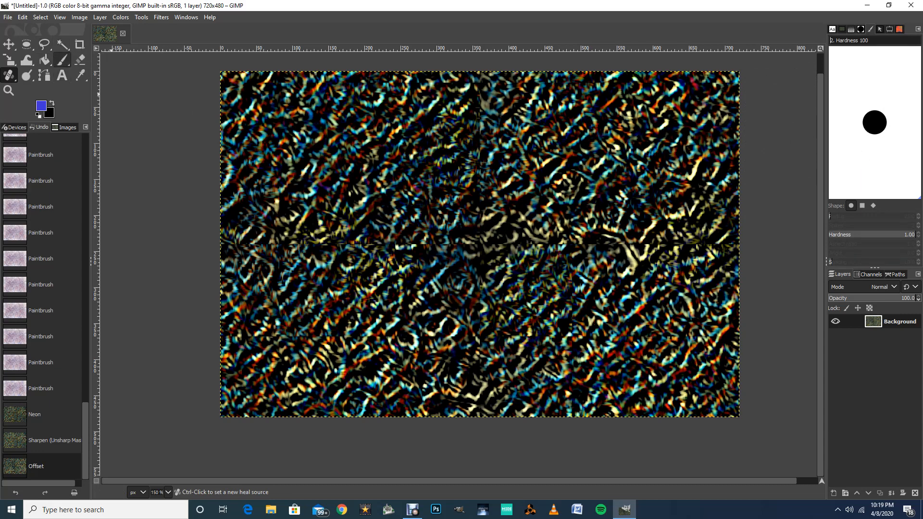
pyautogui.click(62, 60)
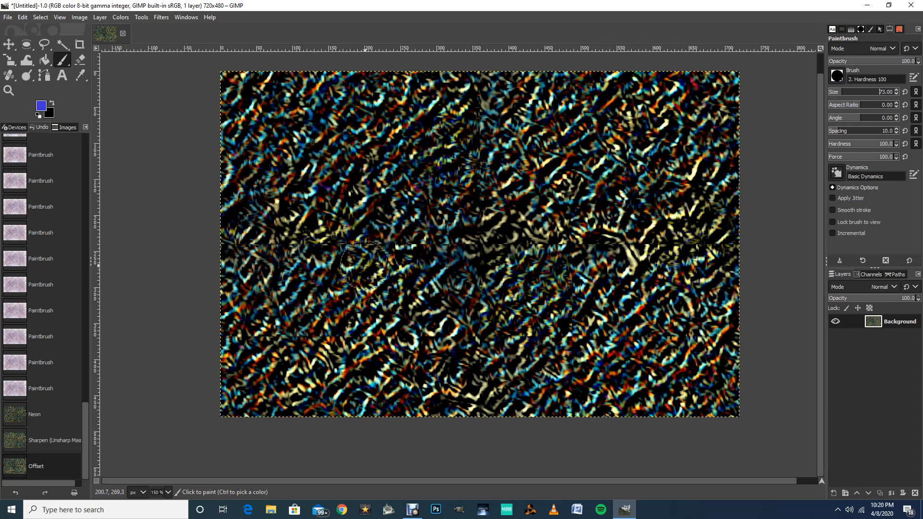
pyautogui.keyDown('ctrl'); pyautogui.click(365, 266); pyautogui.keyUp('ctrl')
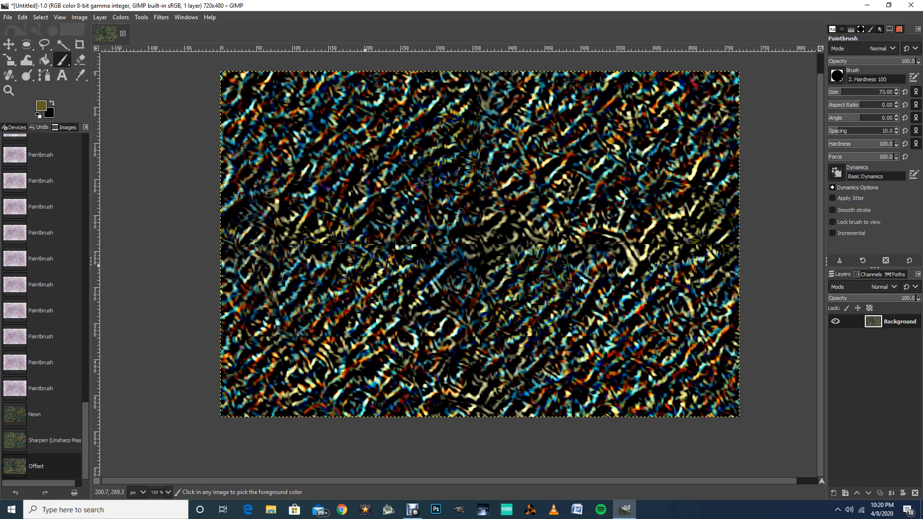
pyautogui.press('h')
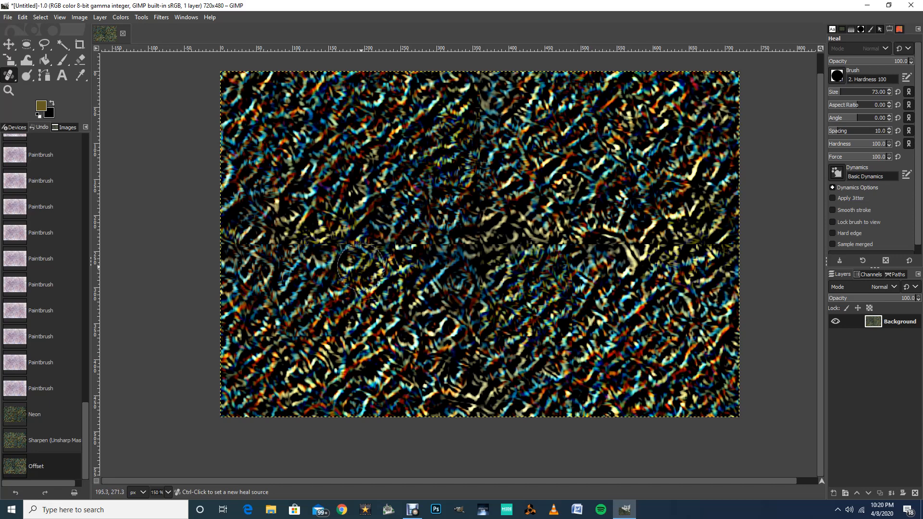
# Heal the horizontal seam between the image's left quarter and its centre, sampling sources from the texture just below it.
pyautogui.press('ctrl')
pyautogui.keyDown('ctrl'); pyautogui.click(361, 266); pyautogui.keyUp('ctrl')
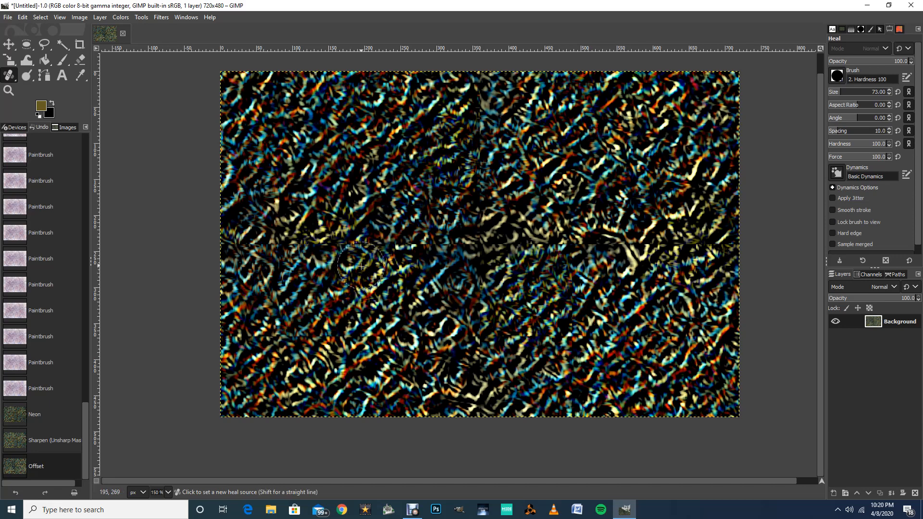
pyautogui.click(360, 253)
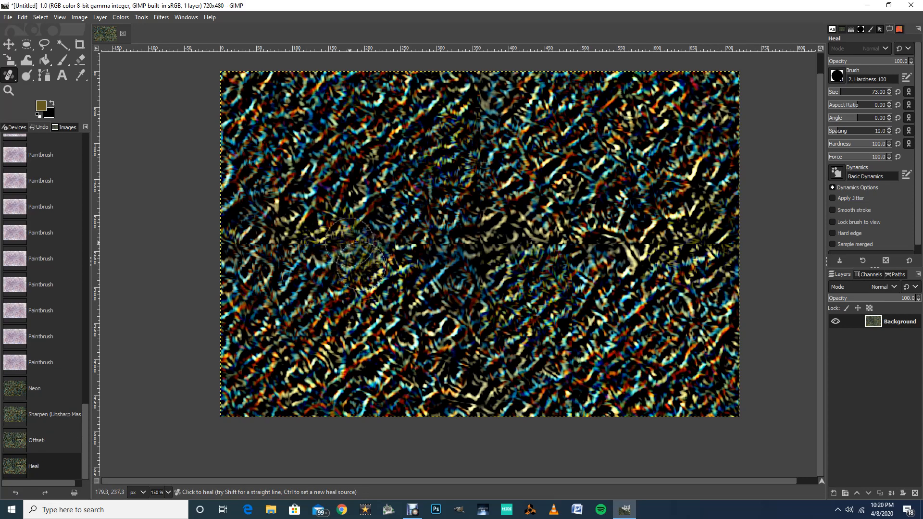
pyautogui.click(348, 242)
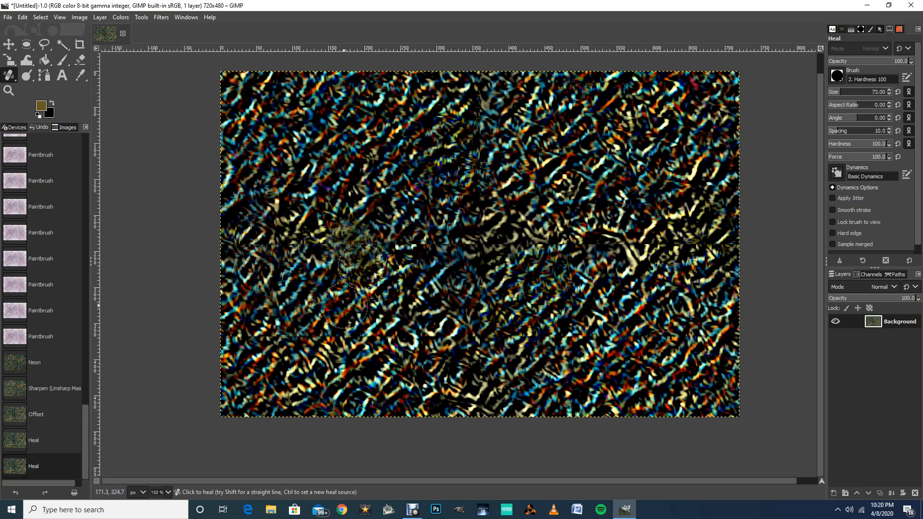
pyautogui.keyDown('ctrl'); pyautogui.click(303, 268); pyautogui.keyUp('ctrl')
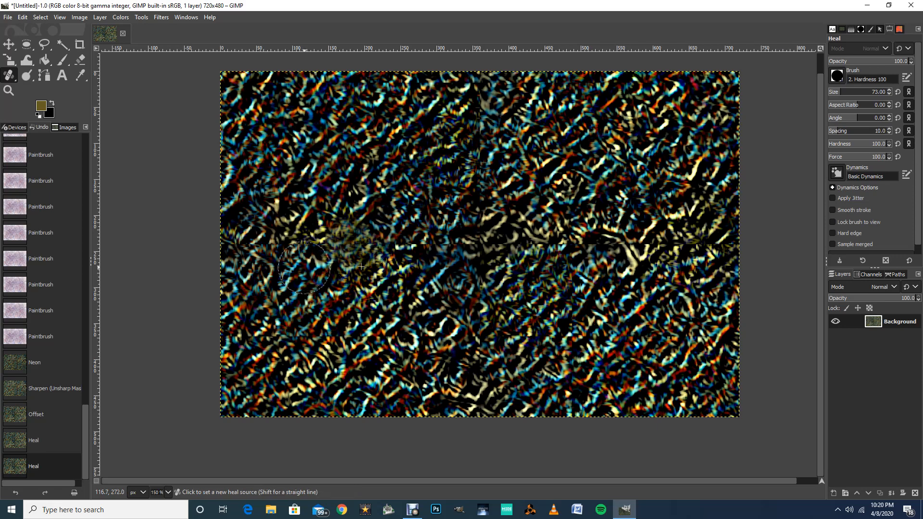
pyautogui.click(307, 255)
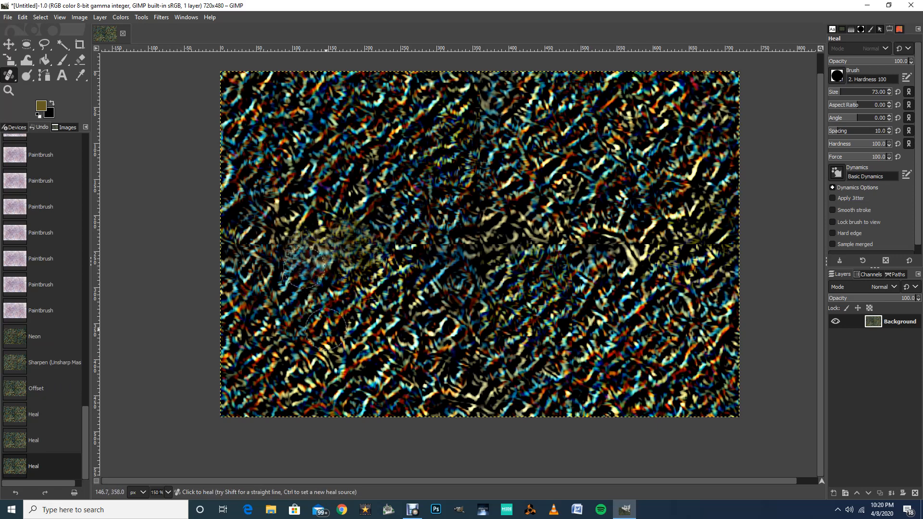
pyautogui.keyDown('ctrl'); pyautogui.click(348, 306); pyautogui.keyUp('ctrl')
pyautogui.click(313, 253)
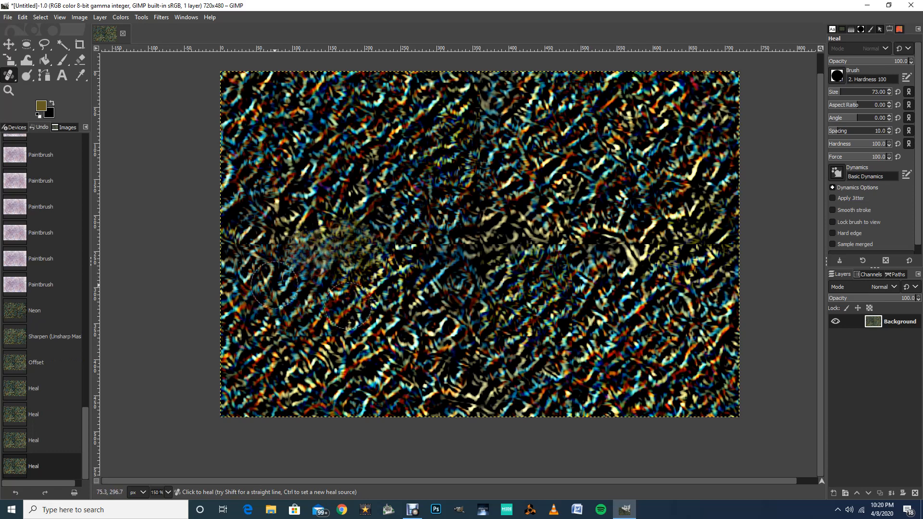
# Heal the left end of the horizontal seam up to the canvas edge, sampling texture from below and above it.
pyautogui.keyDown('ctrl'); pyautogui.click(267, 271); pyautogui.keyUp('ctrl')
pyautogui.click(247, 244)
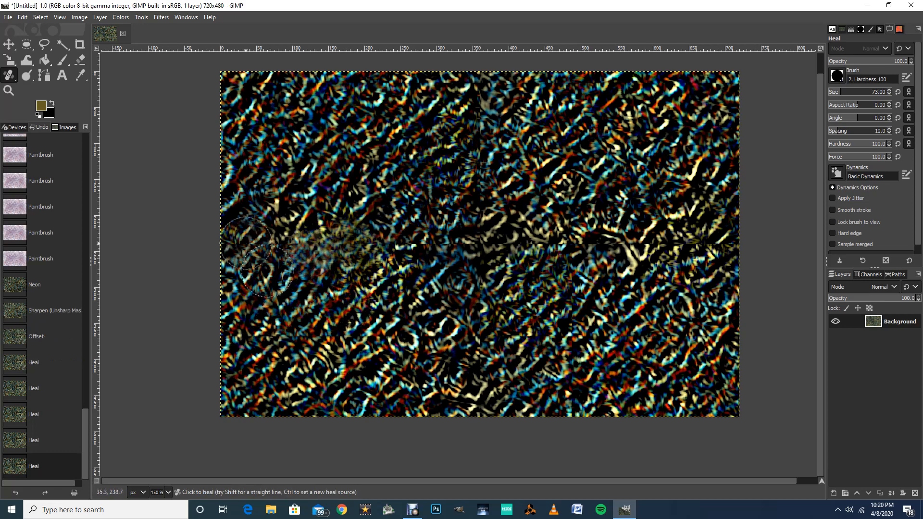
pyautogui.keyDown('ctrl'); pyautogui.click(268, 203); pyautogui.keyUp('ctrl')
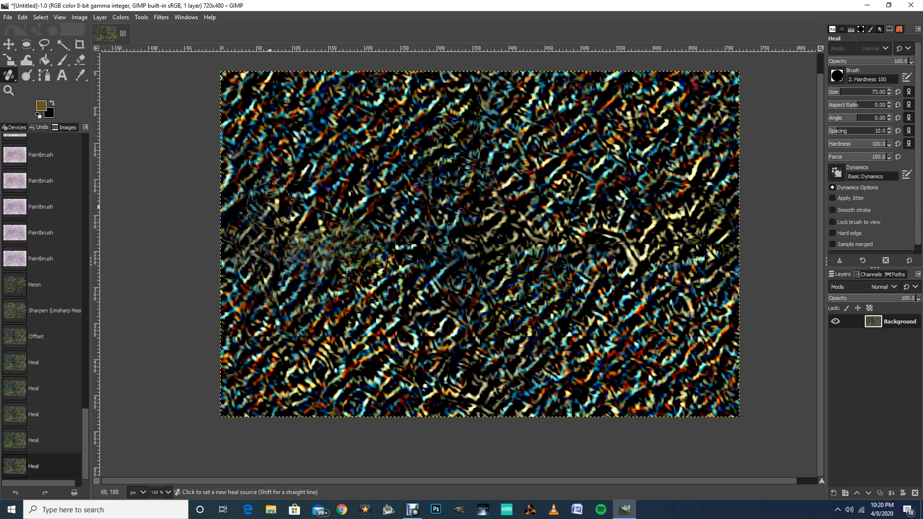
pyautogui.click(277, 236)
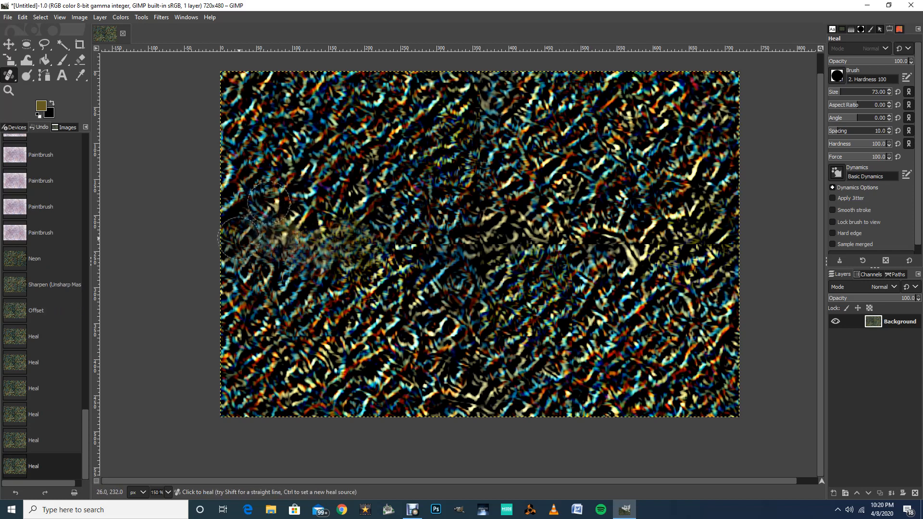
pyautogui.click(239, 239)
pyautogui.click(232, 213)
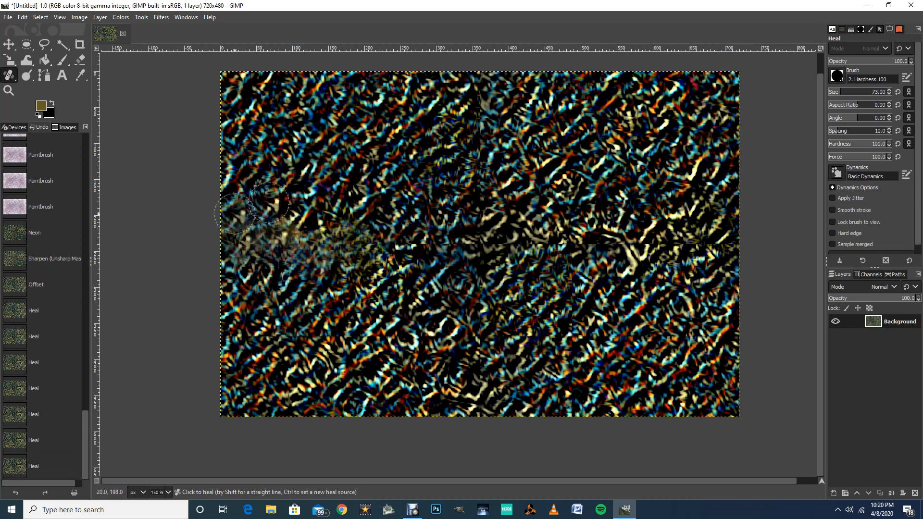
pyautogui.click(329, 231)
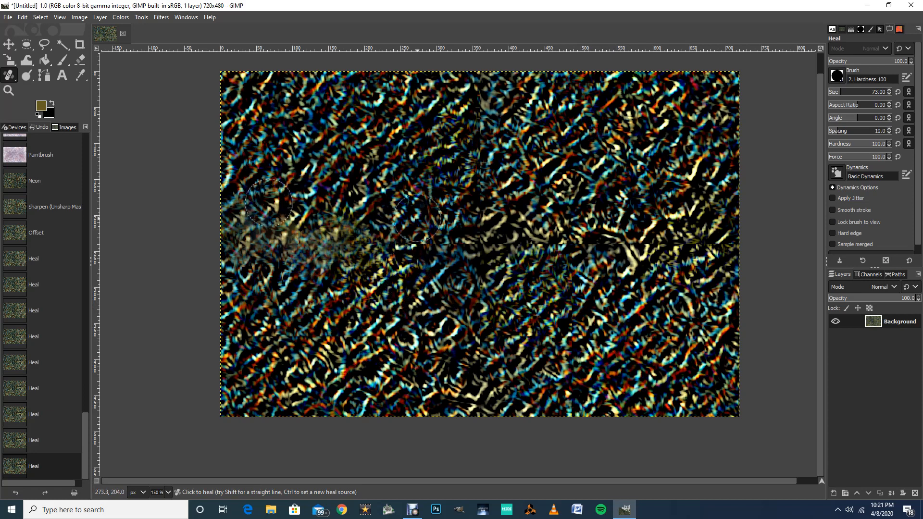
# Heal the horizontal seam around the image centre, sampling new sources just above and below it.
pyautogui.keyDown('ctrl'); pyautogui.click(417, 219); pyautogui.keyUp('ctrl')
pyautogui.click(417, 239)
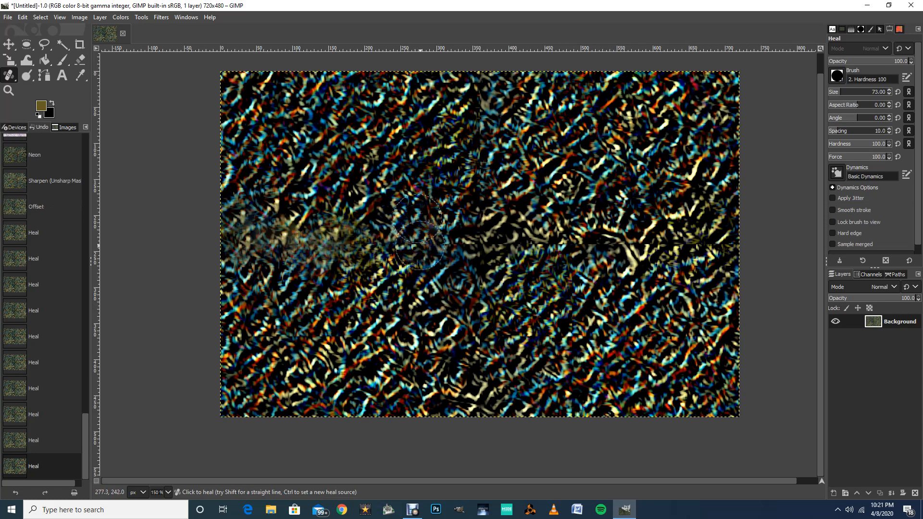
pyautogui.keyDown('ctrl'); pyautogui.click(414, 280); pyautogui.keyUp('ctrl')
pyautogui.click(437, 256)
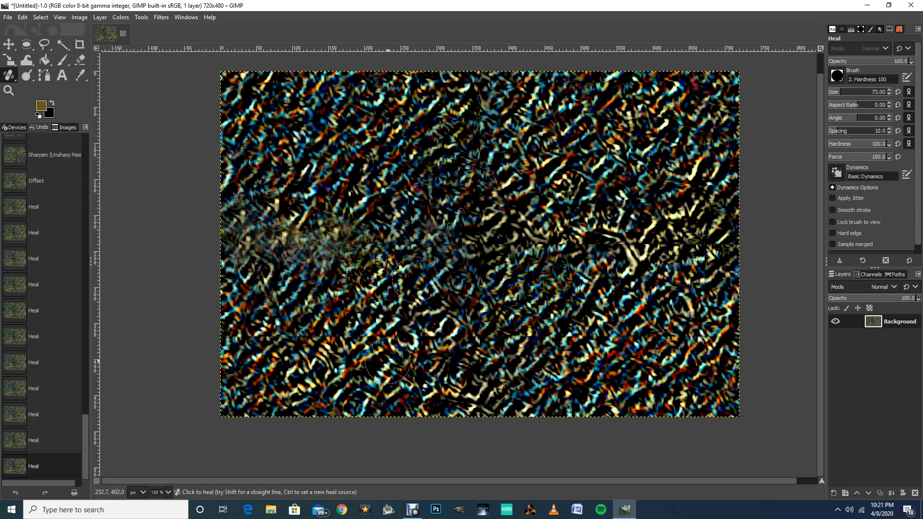
pyautogui.keyDown('ctrl'); pyautogui.click(452, 216); pyautogui.keyUp('ctrl')
pyautogui.click(454, 241)
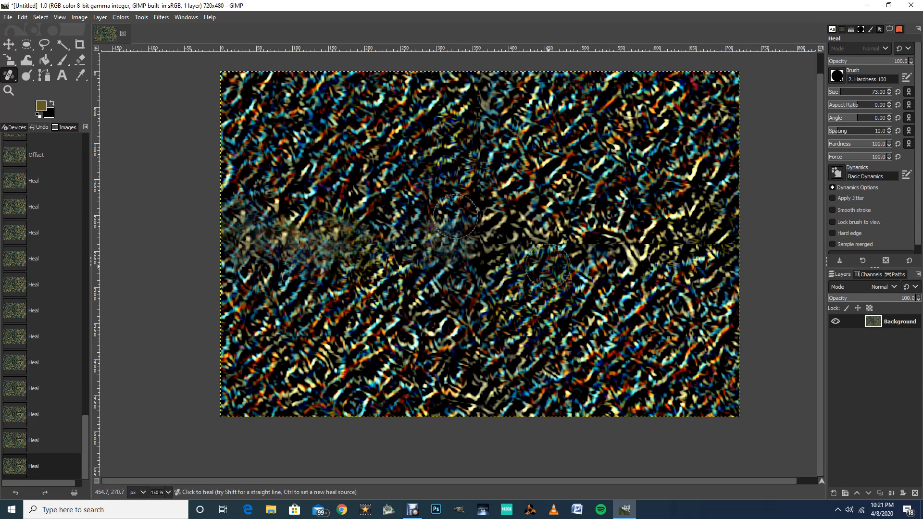
# Heal the horizontal seam between the image centre and its right quarter, sampling texture from just below and above it.
pyautogui.keyDown('ctrl'); pyautogui.click(548, 265); pyautogui.keyUp('ctrl')
pyautogui.click(505, 267)
pyautogui.keyDown('ctrl'); pyautogui.click(506, 268); pyautogui.keyUp('ctrl')
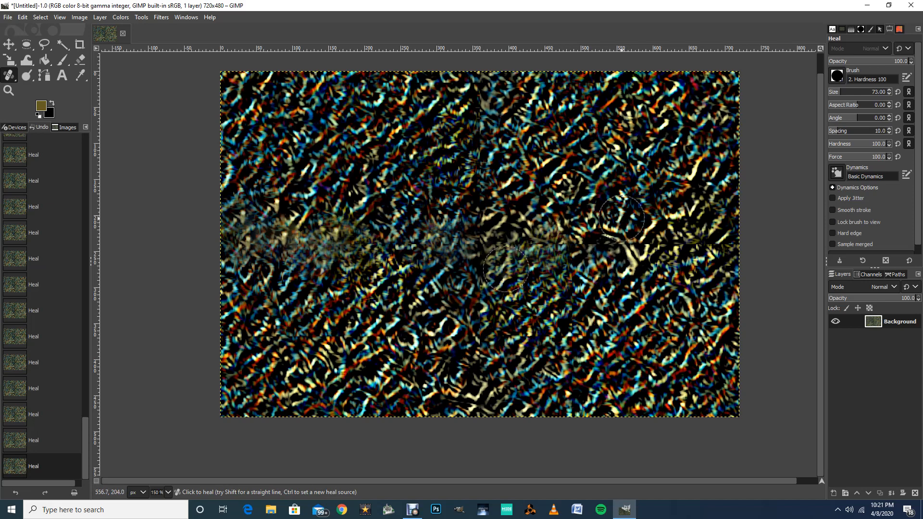
pyautogui.keyDown('ctrl'); pyautogui.click(621, 214); pyautogui.keyUp('ctrl')
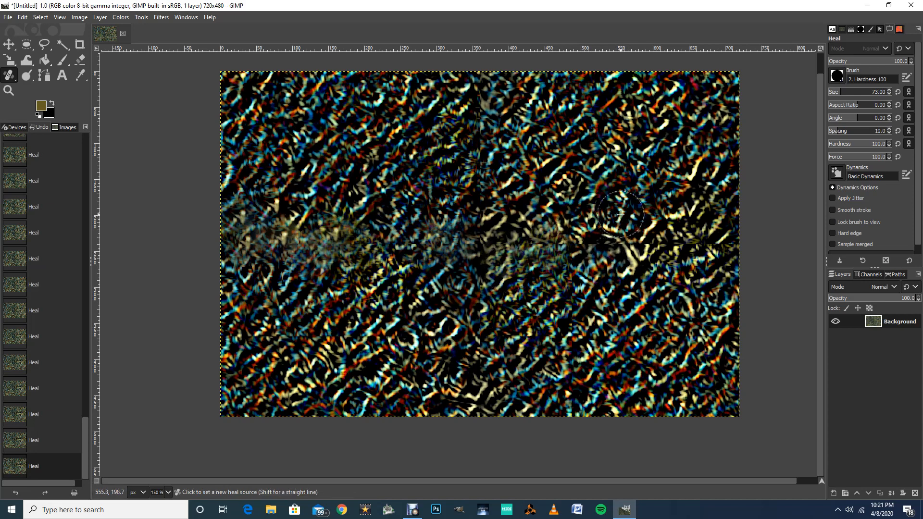
pyautogui.click(597, 242)
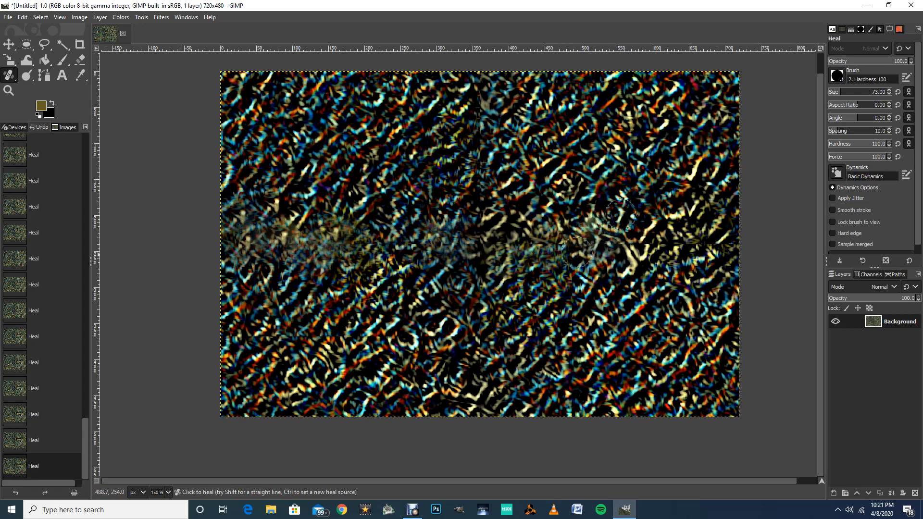
# Heal two spots of the horizontal seam in the image's right quarter, sampling new sources from the texture below the seam.
pyautogui.keyDown('ctrl'); pyautogui.click(536, 265); pyautogui.keyUp('ctrl')
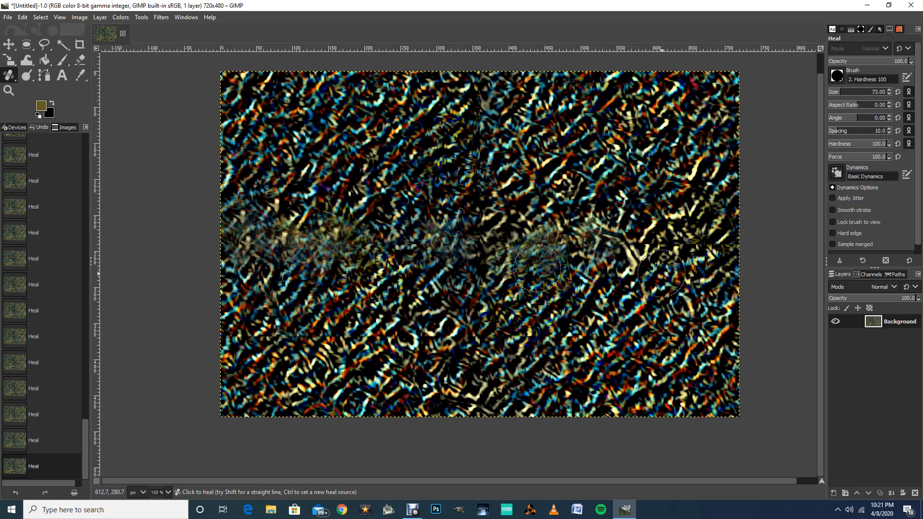
pyautogui.press('ctrl')
pyautogui.click(671, 253)
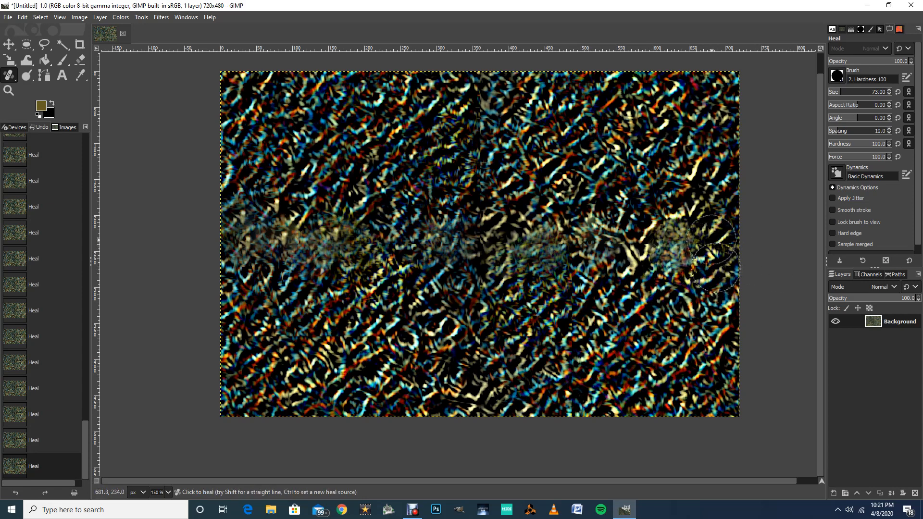
pyautogui.keyDown('ctrl'); pyautogui.click(715, 269); pyautogui.keyUp('ctrl')
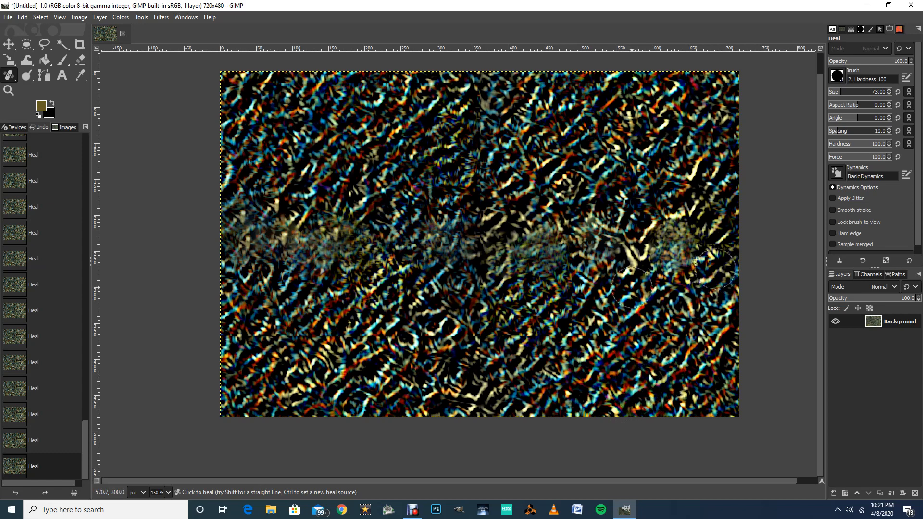
pyautogui.keyDown('ctrl'); pyautogui.click(637, 285); pyautogui.keyUp('ctrl')
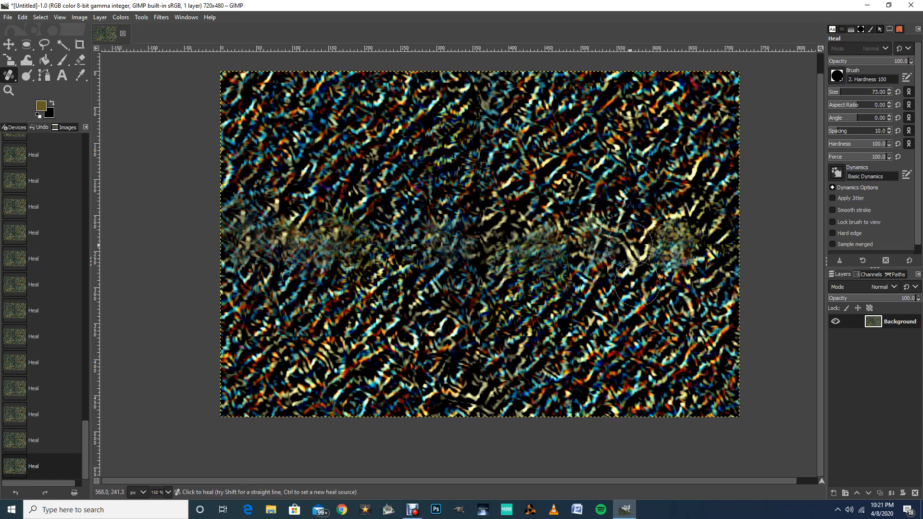
pyautogui.click(633, 245)
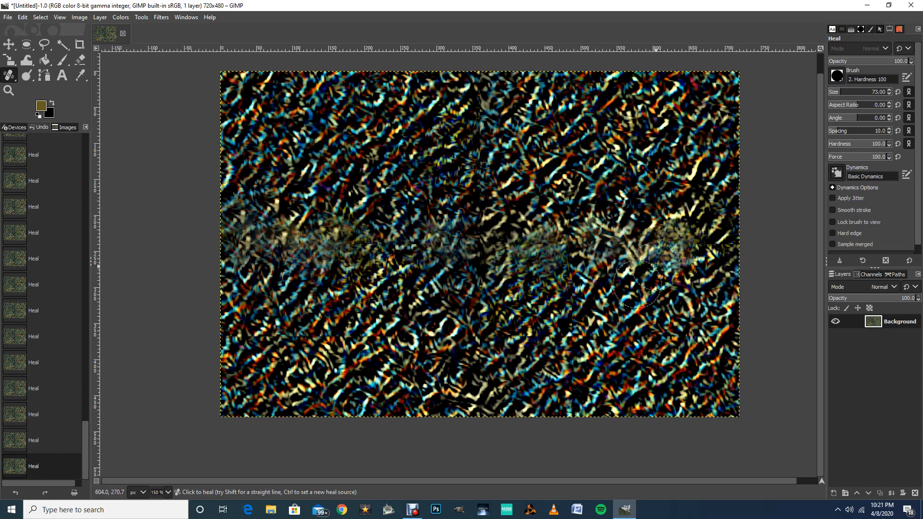
# Undo a heal stroke beside the last one and heal the seam's right end with texture sampled from the lower half.
pyautogui.click(655, 254)
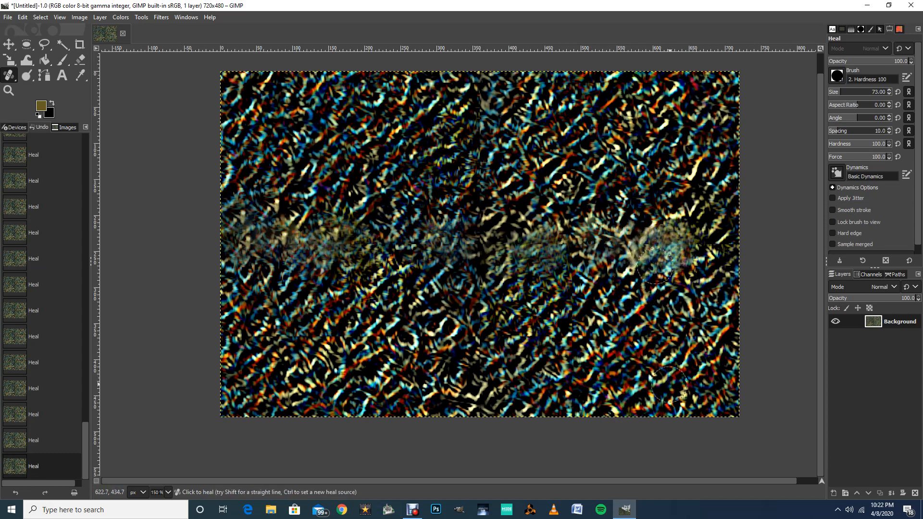
pyautogui.hotkey('ctrl', 'z')
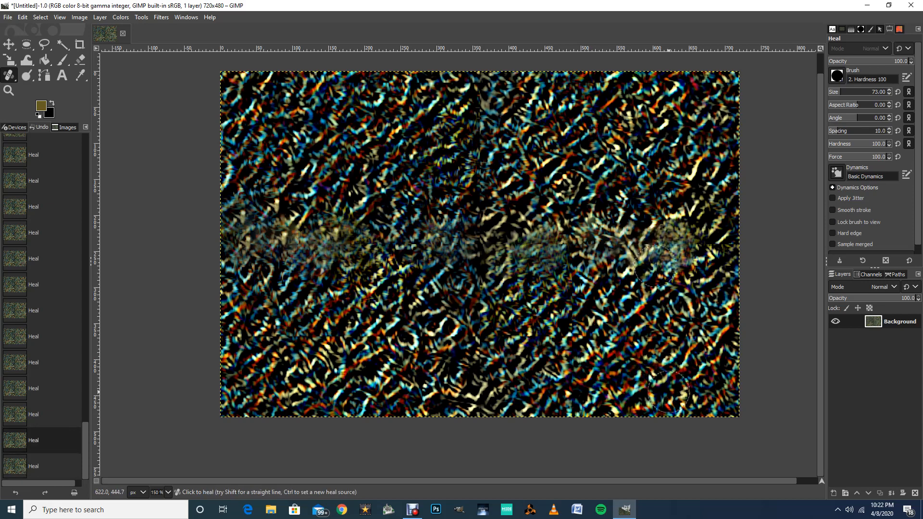
pyautogui.keyDown('ctrl'); pyautogui.click(546, 350); pyautogui.keyUp('ctrl')
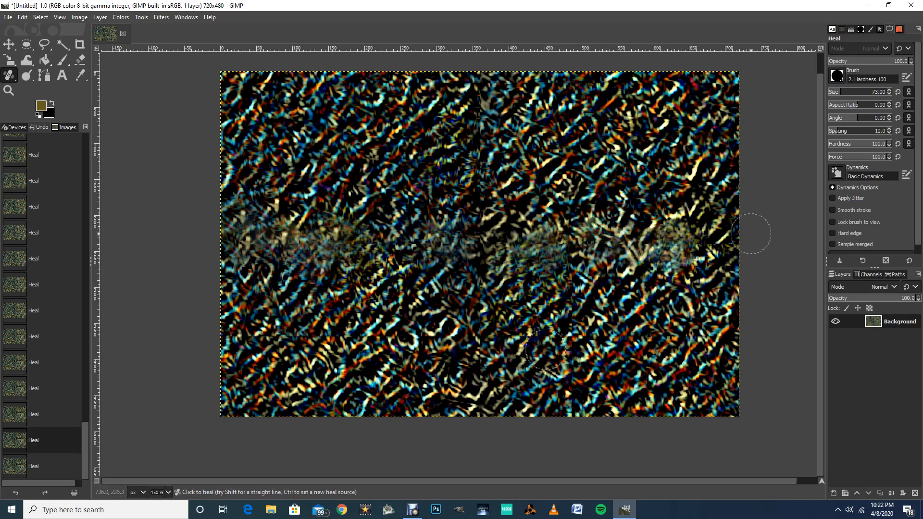
pyautogui.click(712, 245)
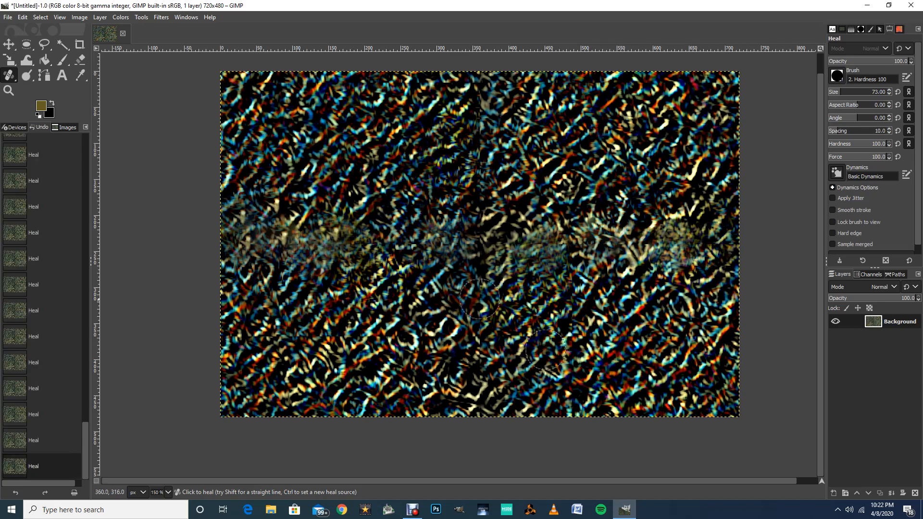
# Heal the vertical centre seam in its upper part and near the bottom edge, sampling texture from beside it.
pyautogui.keyDown('ctrl'); pyautogui.click(502, 164); pyautogui.keyUp('ctrl')
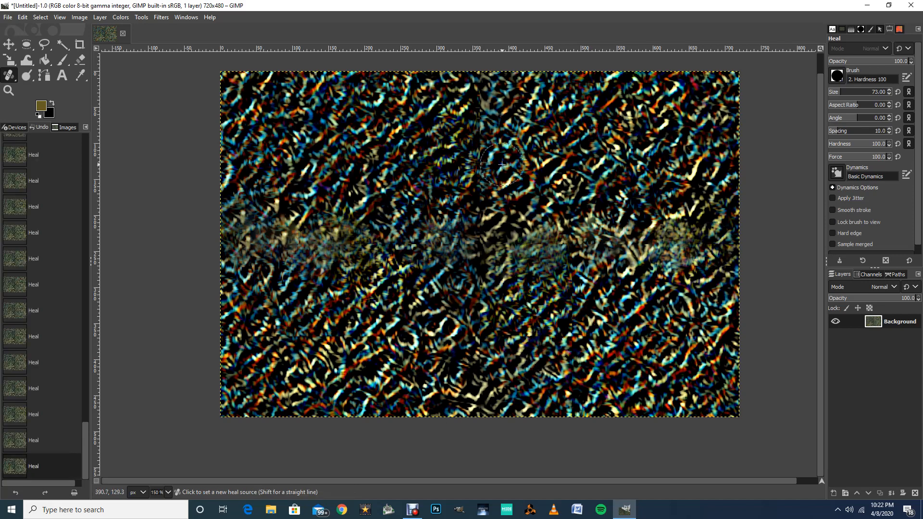
pyautogui.click(486, 162)
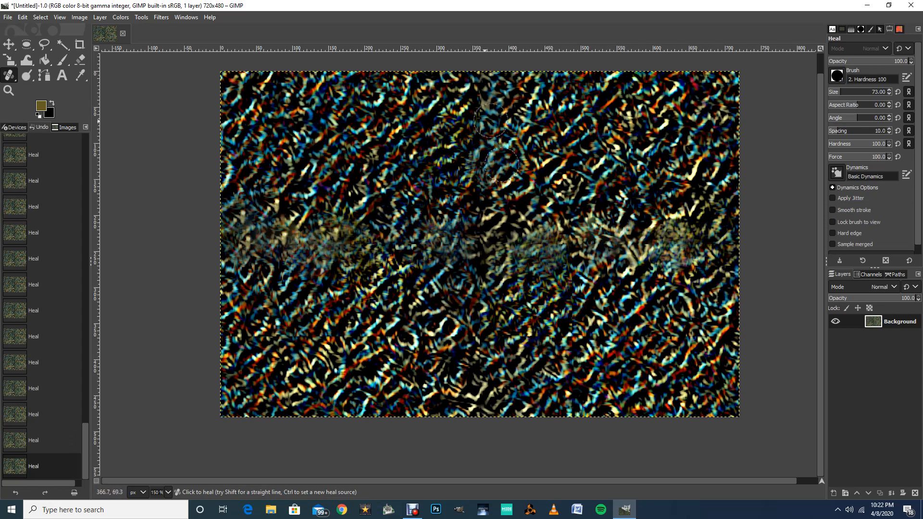
pyautogui.keyDown('ctrl'); pyautogui.click(455, 106); pyautogui.keyUp('ctrl')
pyautogui.click(476, 105)
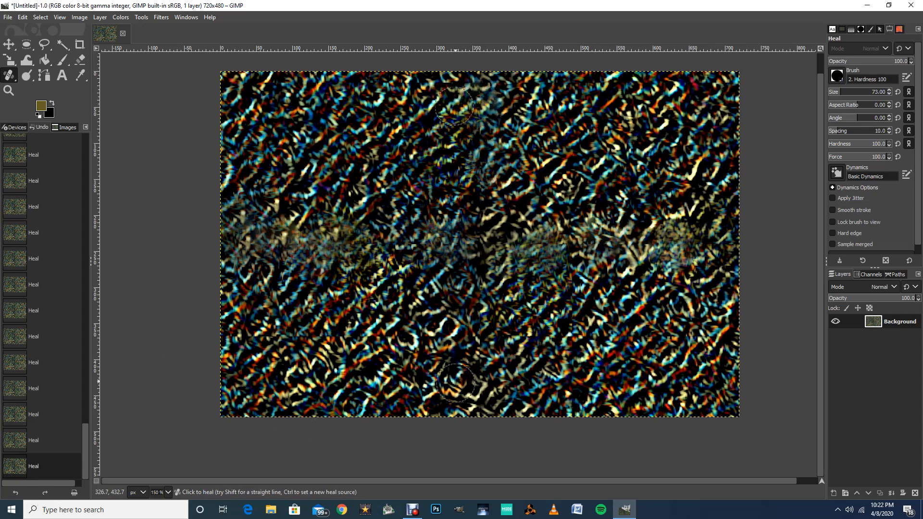
pyautogui.keyDown('ctrl'); pyautogui.click(503, 392); pyautogui.keyUp('ctrl')
pyautogui.click(491, 382)
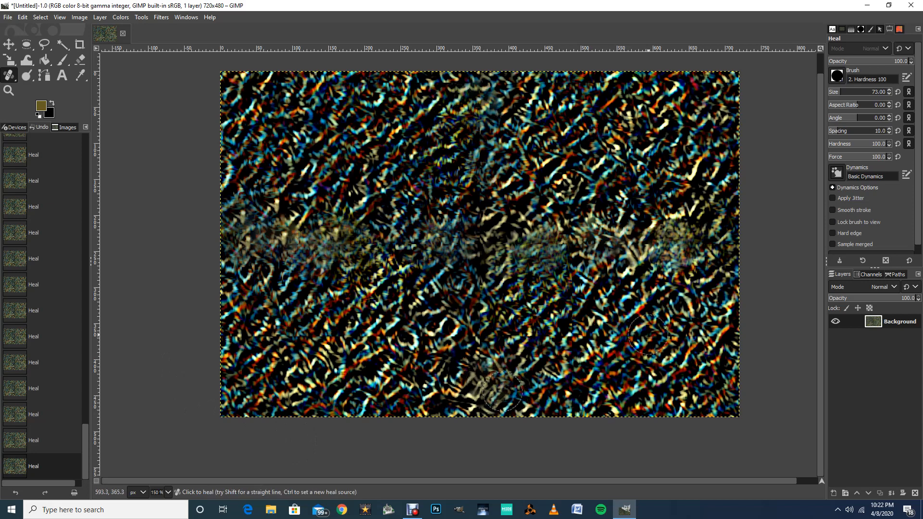
# Heal the horizontal seam again midway between the image centre and the right edge.
pyautogui.click(603, 267)
pyautogui.click(603, 253)
pyautogui.click(611, 235)
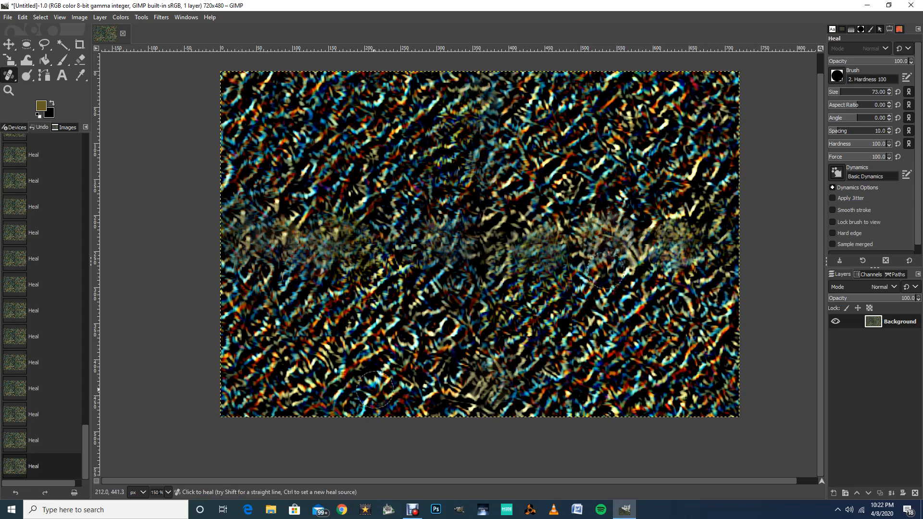
# Heal three patches across the image's lower-left quarter, sampling each source from the texture just below it.
pyautogui.keyDown('ctrl'); pyautogui.click(343, 382); pyautogui.keyUp('ctrl')
pyautogui.click(344, 341)
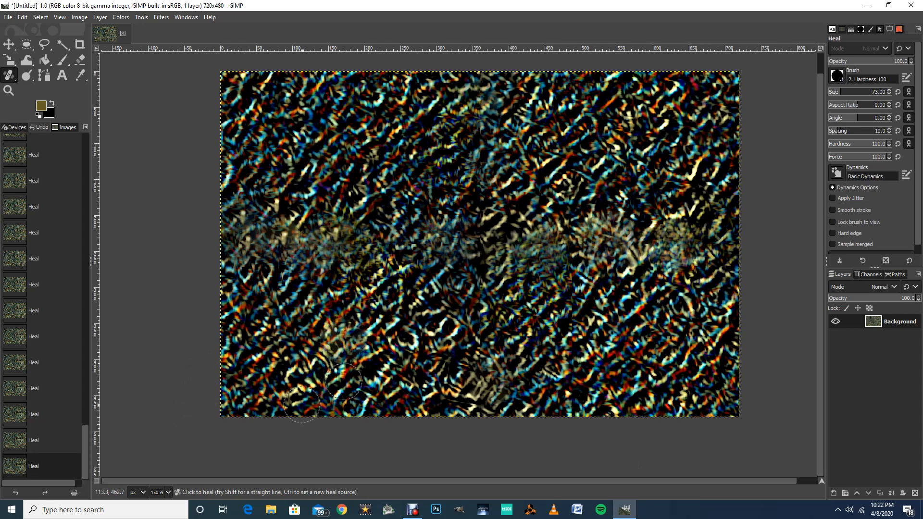
pyautogui.keyDown('ctrl'); pyautogui.click(295, 383); pyautogui.keyUp('ctrl')
pyautogui.click(282, 333)
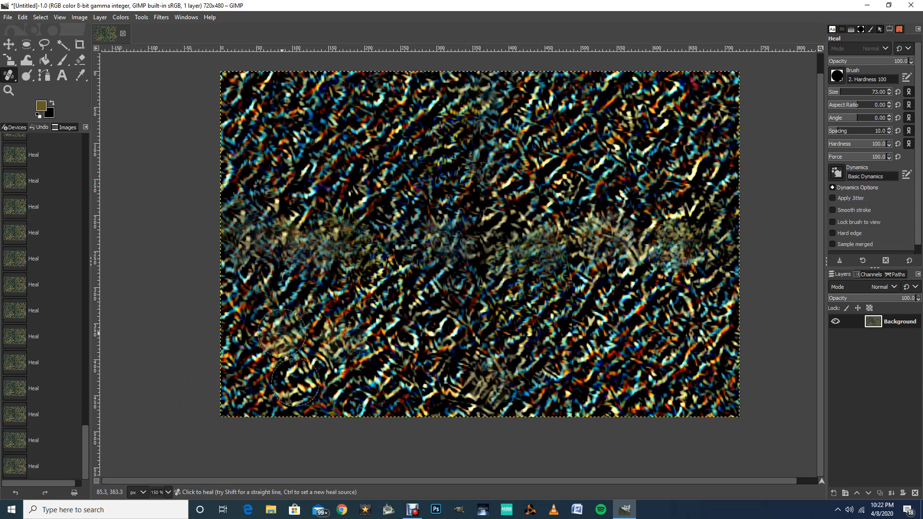
pyautogui.keyDown('ctrl'); pyautogui.click(399, 371); pyautogui.keyUp('ctrl')
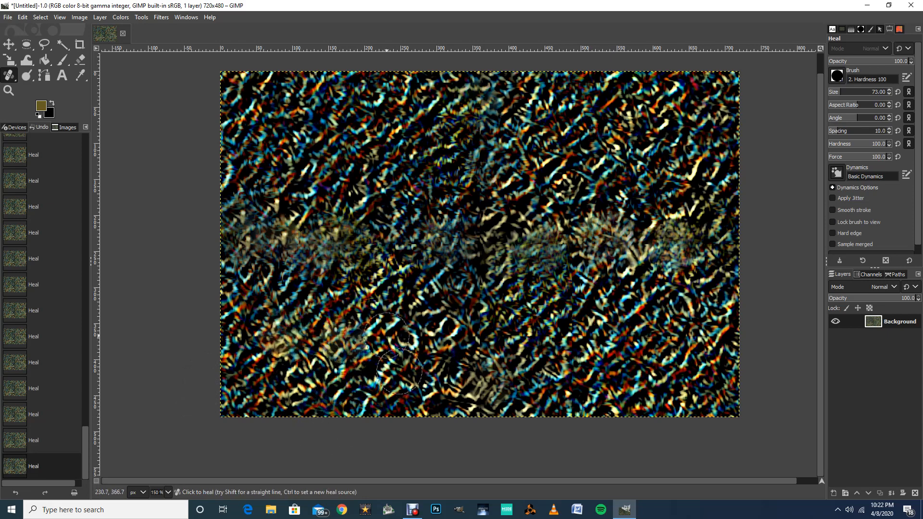
pyautogui.click(386, 336)
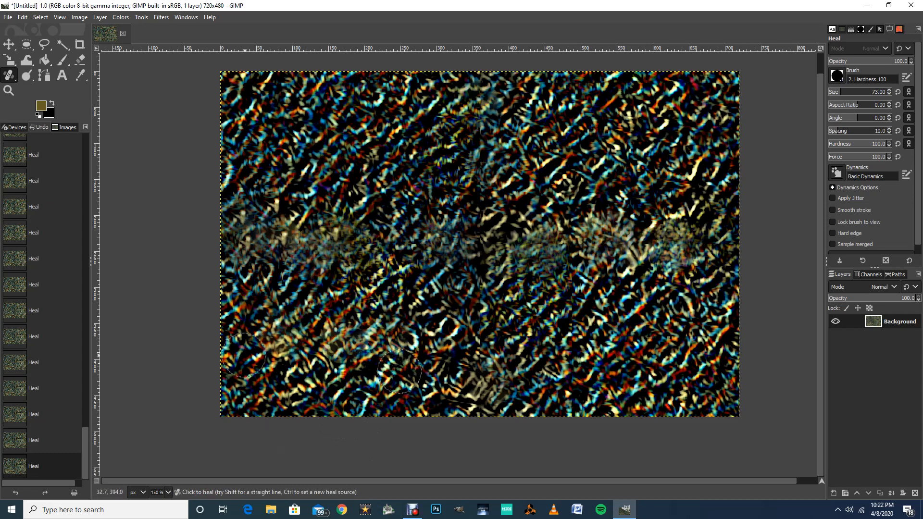
pyautogui.keyDown('ctrl'); pyautogui.click(257, 370); pyautogui.keyUp('ctrl')
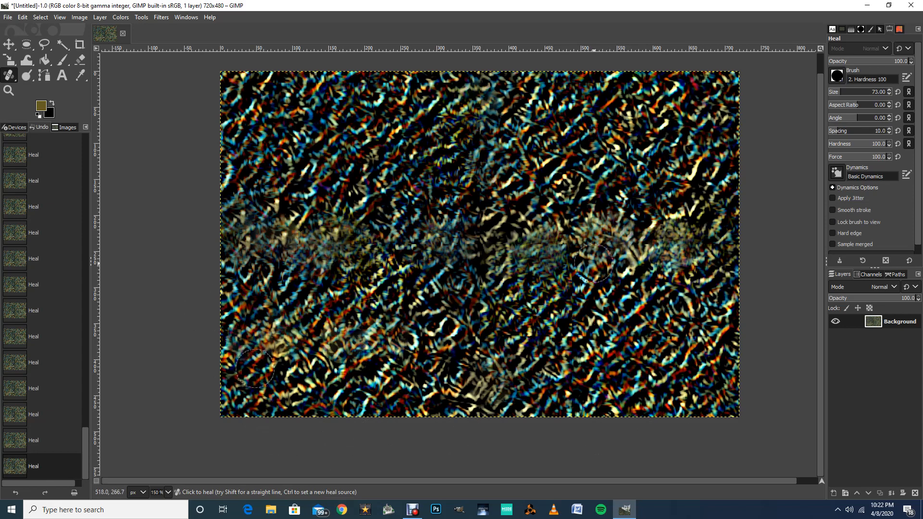
# Heal the seam patch just right of the image centre with texture sampled from below it.
pyautogui.keyDown('ctrl'); pyautogui.click(546, 301); pyautogui.keyUp('ctrl')
pyautogui.keyDown('ctrl'); pyautogui.click(525, 353); pyautogui.keyUp('ctrl')
pyautogui.click(520, 269)
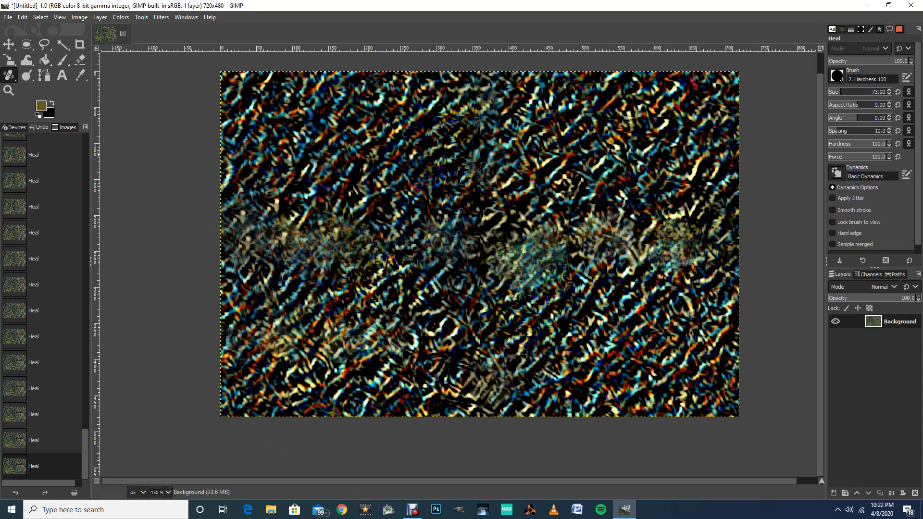
# Set up the Dodge/Burn tool to burn shadows, with the brush enlarged to size 119.
pyautogui.click(26, 75)
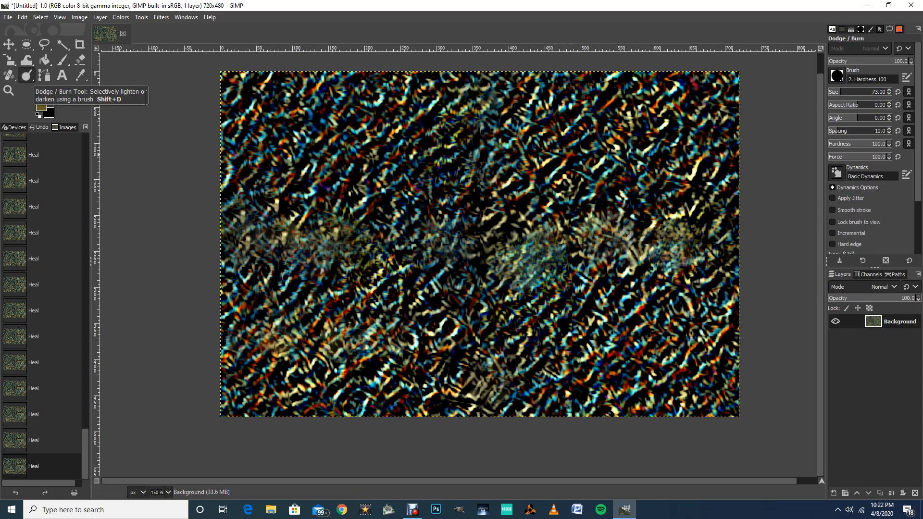
pyautogui.scroll(-3, 860, 202)
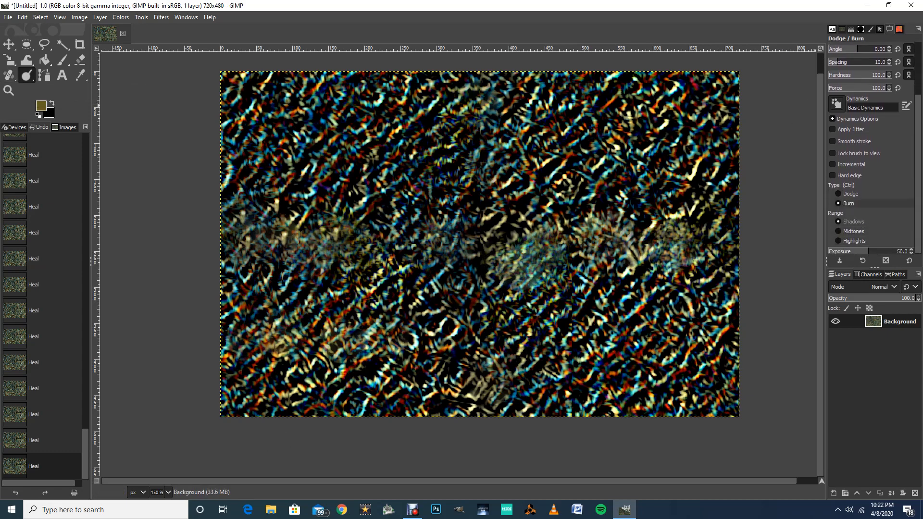
pyautogui.press(']')
pyautogui.press(']')
pyautogui.press(']')
pyautogui.press(']')
pyautogui.press(']')
pyautogui.press(']')
pyautogui.press(']')
pyautogui.press(']')
pyautogui.press(']')
pyautogui.press(']')
pyautogui.press(']')
pyautogui.press(']')
pyautogui.press(']')
pyautogui.press(']')
pyautogui.press(']')
pyautogui.press(']')
pyautogui.press(']')
pyautogui.press(']')
pyautogui.press(']')
pyautogui.press(']')
pyautogui.press(']')
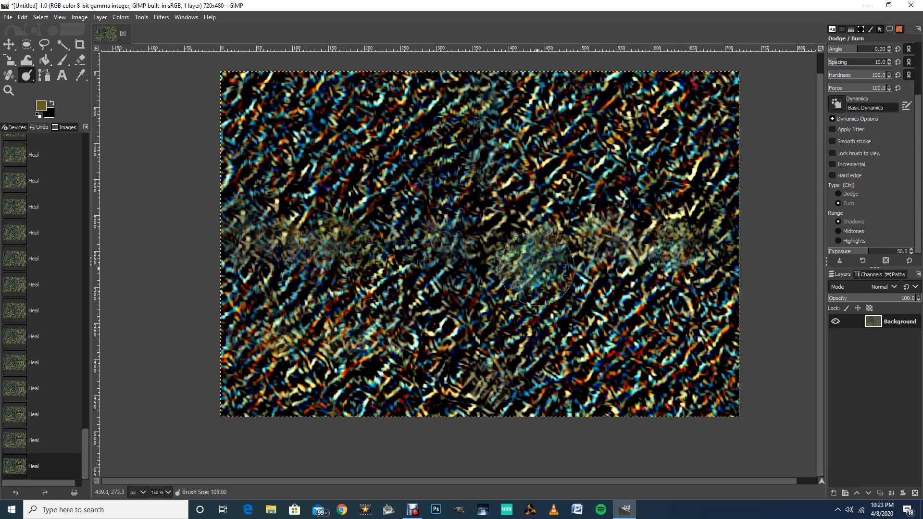
# Burn the healed patches along the horizontal seam, from the left quarter across the centre to the right end.
pyautogui.click(531, 267)
pyautogui.click(529, 250)
pyautogui.click(526, 231)
pyautogui.click(346, 254)
pyautogui.click(387, 267)
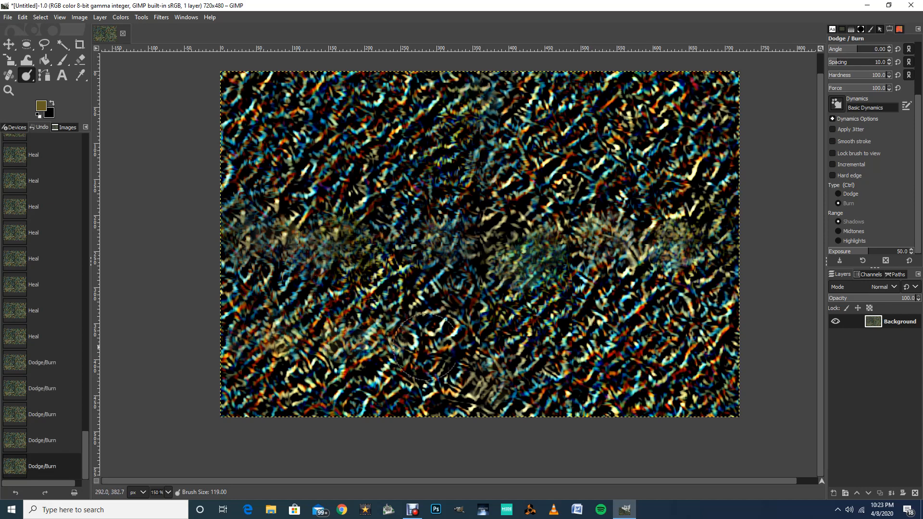
pyautogui.click(548, 260)
pyautogui.click(479, 265)
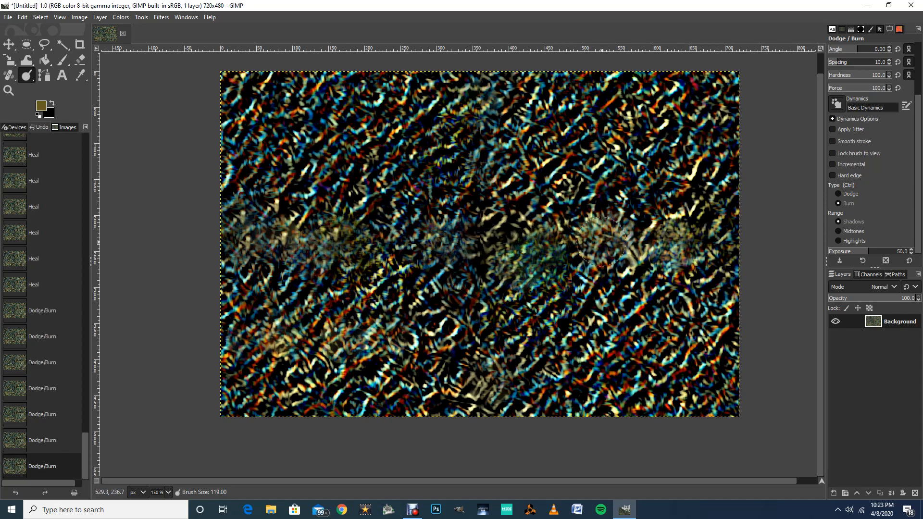
pyautogui.click(616, 238)
pyautogui.click(697, 245)
pyautogui.click(709, 250)
pyautogui.click(538, 273)
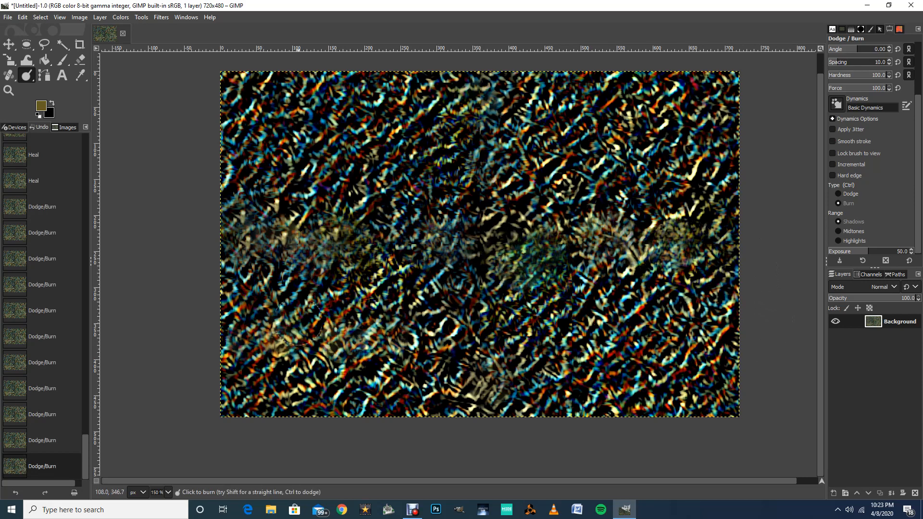
# Burn the left part of the horizontal seam and the healed texture across the image's lower-left area.
pyautogui.click(327, 250)
pyautogui.click(306, 274)
pyautogui.moveTo(460, 291)
pyautogui.mouseDown()
pyautogui.moveTo(509, 297)
pyautogui.moveTo(458, 298)
pyautogui.mouseUp()
pyautogui.click(428, 318)
pyautogui.click(385, 341)
pyautogui.click(318, 351)
pyautogui.click(318, 371)
# Burn the texture from the bottom centre across the lower-right area and up to the right part of the seam.
pyautogui.click(485, 358)
pyautogui.click(580, 362)
pyautogui.click(656, 364)
pyautogui.click(625, 307)
pyautogui.click(624, 271)
# Burn with broad strokes over the upper centre, the upper left and both sides of the seam right of centre.
pyautogui.moveTo(624, 266)
pyautogui.mouseDown()
pyautogui.moveTo(662, 266)
pyautogui.moveTo(622, 209)
pyautogui.moveTo(631, 195)
pyautogui.moveTo(624, 208)
pyautogui.moveTo(585, 189)
pyautogui.moveTo(525, 117)
pyautogui.mouseUp()
pyautogui.moveTo(395, 180)
pyautogui.mouseDown()
pyautogui.moveTo(433, 153)
pyautogui.moveTo(473, 240)
pyautogui.mouseUp()
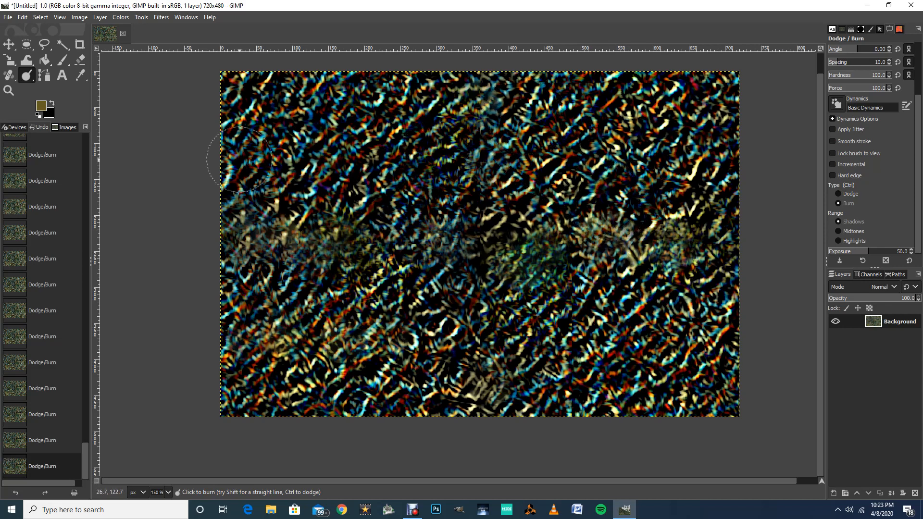
pyautogui.moveTo(276, 153)
pyautogui.mouseDown()
pyautogui.moveTo(296, 136)
pyautogui.moveTo(264, 111)
pyautogui.moveTo(264, 136)
pyautogui.moveTo(321, 183)
pyautogui.moveTo(335, 180)
pyautogui.mouseUp()
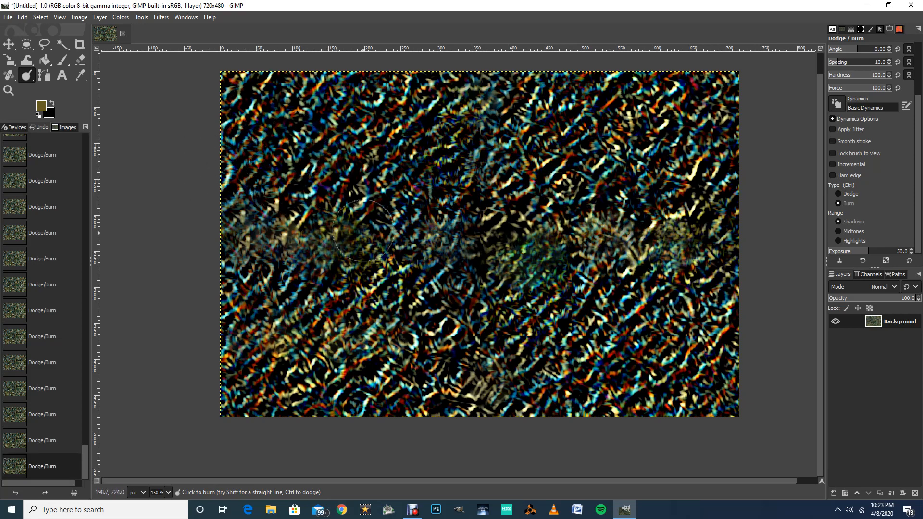
pyautogui.moveTo(618, 215)
pyautogui.mouseDown()
pyautogui.moveTo(587, 239)
pyautogui.moveTo(582, 232)
pyautogui.moveTo(483, 279)
pyautogui.moveTo(525, 266)
pyautogui.mouseUp()
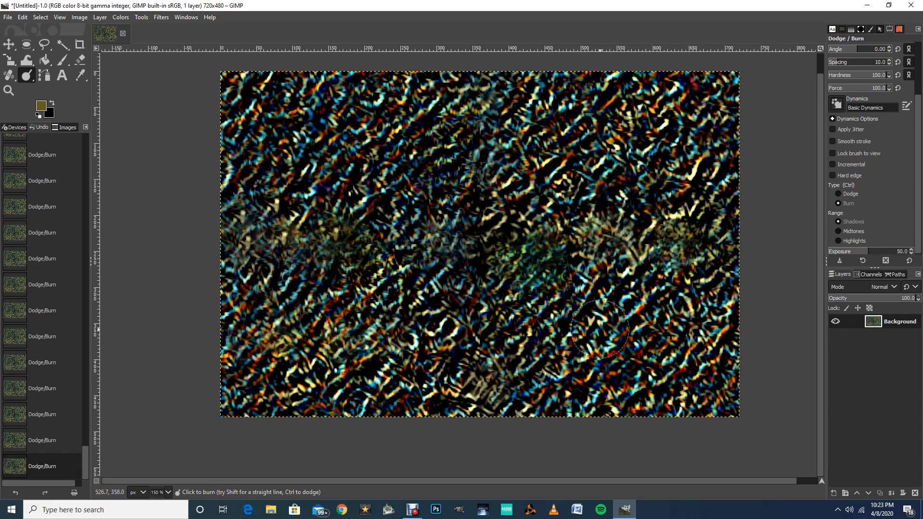
pyautogui.moveTo(619, 276); pyautogui.dragTo(562, 323)
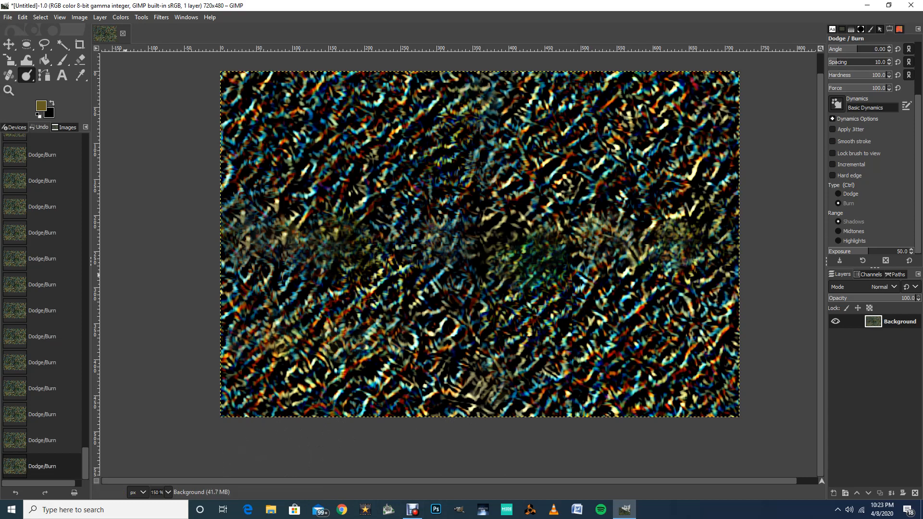
# Switch to the Clone tool.
pyautogui.click(9, 75)
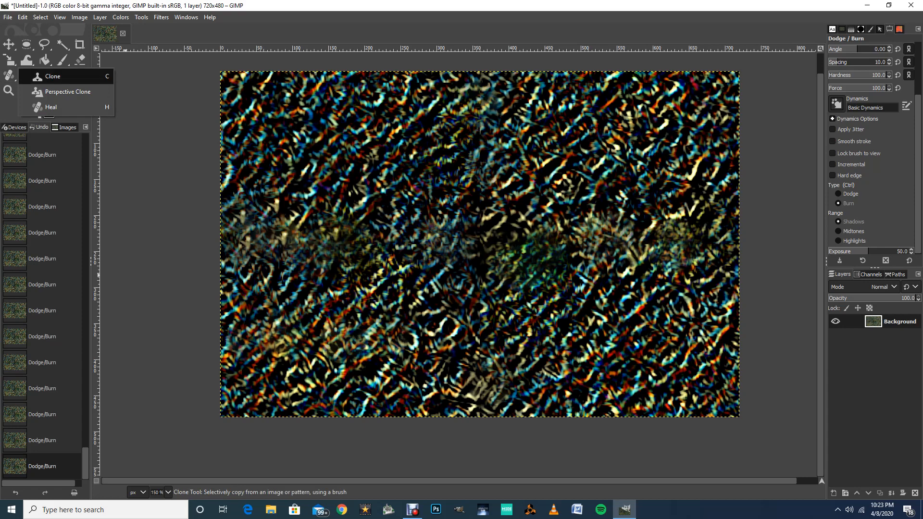
pyautogui.click(51, 76)
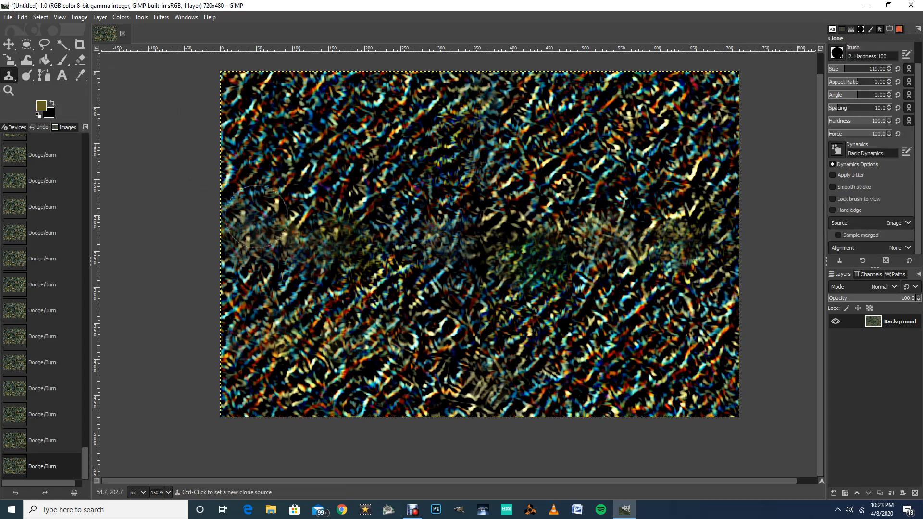
# Set the Clone brush to size 181, hardness 78 and force 86.
pyautogui.press(']')
pyautogui.press(']')
pyautogui.press(']')
pyautogui.press(']')
pyautogui.press(']')
pyautogui.press(']')
pyautogui.press(']')
pyautogui.press(']')
pyautogui.press(']')
pyautogui.press(']')
pyautogui.press(']')
pyautogui.press(']')
pyautogui.press(']')
pyautogui.press(']')
pyautogui.press(']')
pyautogui.press(']')
pyautogui.press(']')
pyautogui.press(']')
pyautogui.press(']')
pyautogui.press(']')
pyautogui.press(']')
pyautogui.press(']')
pyautogui.press(']')
pyautogui.press(']')
pyautogui.press(']')
pyautogui.press(']')
pyautogui.press(']')
pyautogui.press(']')
pyautogui.press(']')
pyautogui.press(']')
pyautogui.press(']')
pyautogui.press(']')
pyautogui.press(']')
pyautogui.press(']')
pyautogui.press(']')
pyautogui.press(']')
pyautogui.press(']')
pyautogui.press(']')
pyautogui.press(']')
pyautogui.press(']')
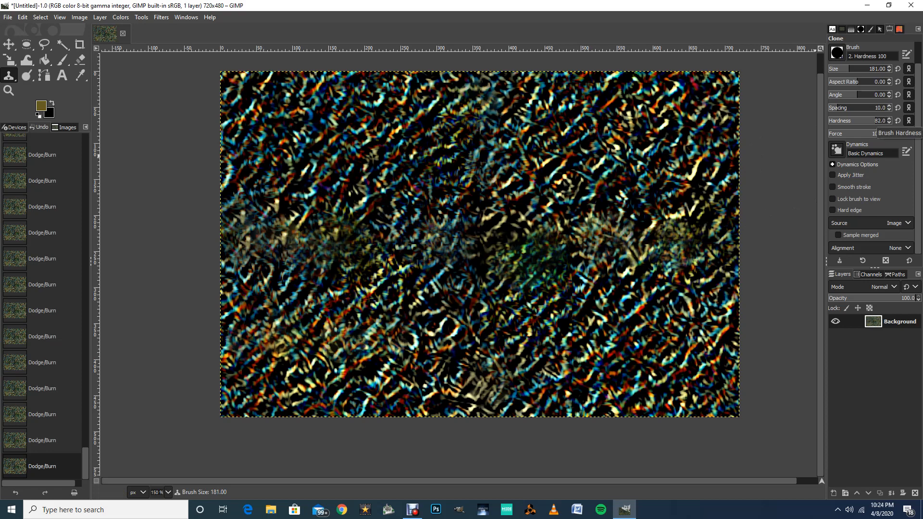
pyautogui.scroll(-4, 875, 120)
pyautogui.scroll(1, 875, 133)
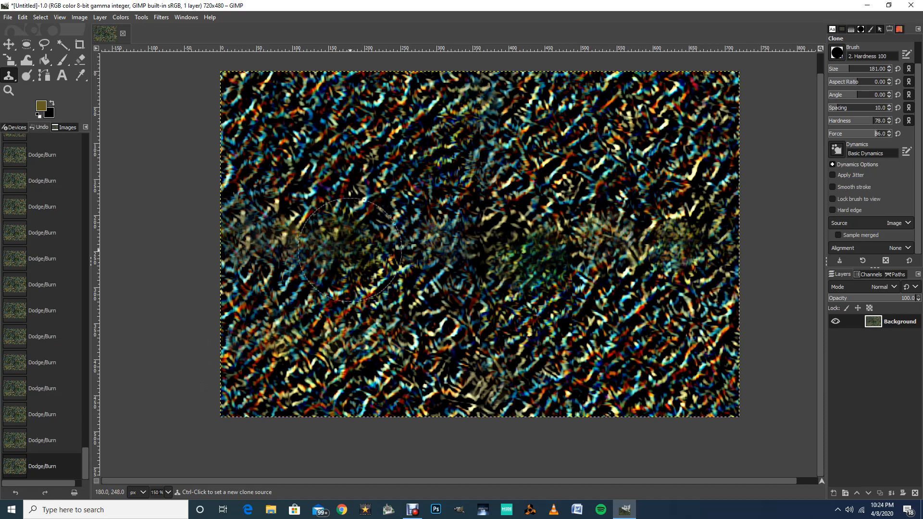
# Clone the seam texture left of centre onto the upper centre, and the green patch right of centre onto the upper right area.
pyautogui.keyDown('ctrl'); pyautogui.click(349, 249); pyautogui.keyUp('ctrl')
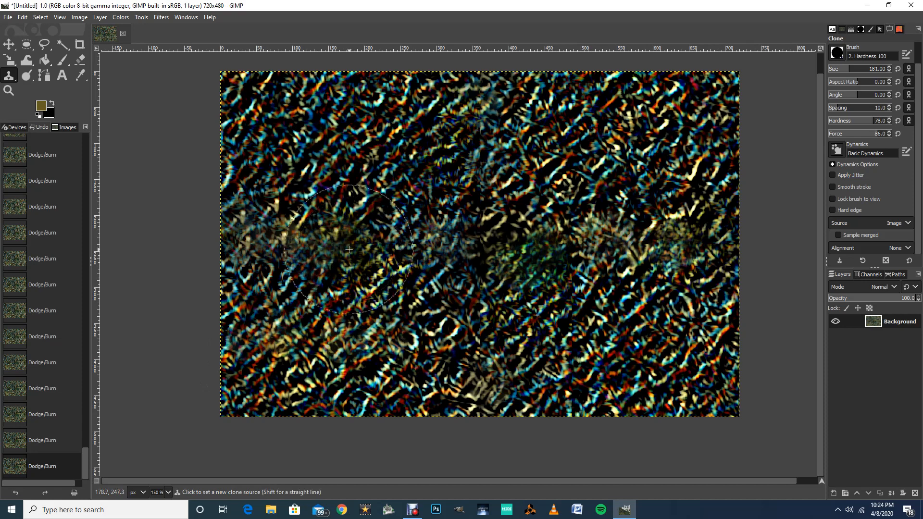
pyautogui.click(433, 155)
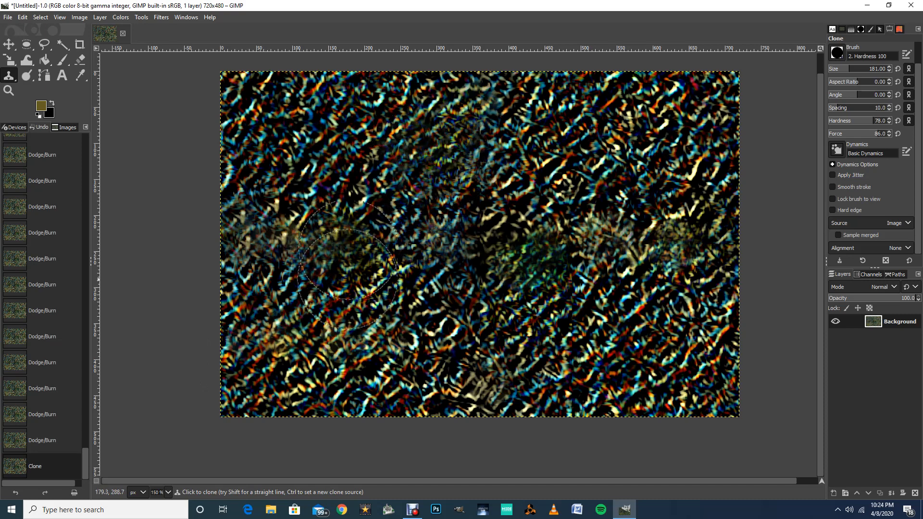
pyautogui.keyDown('ctrl'); pyautogui.click(546, 261); pyautogui.keyUp('ctrl')
pyautogui.click(618, 147)
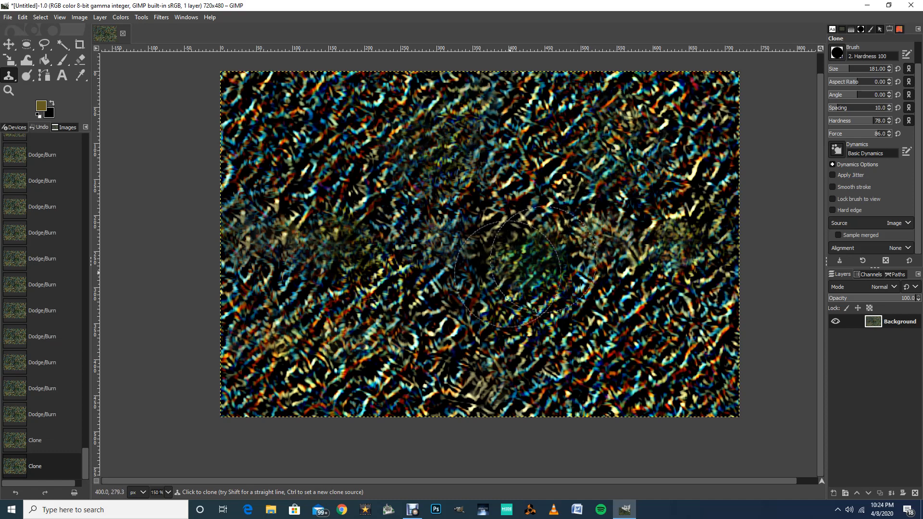
# Resample the green patch right of centre and clone it over the lower right, lower left, upper left, upper right and upper centre areas.
pyautogui.keyDown('ctrl'); pyautogui.click(534, 262); pyautogui.keyUp('ctrl')
pyautogui.click(604, 348)
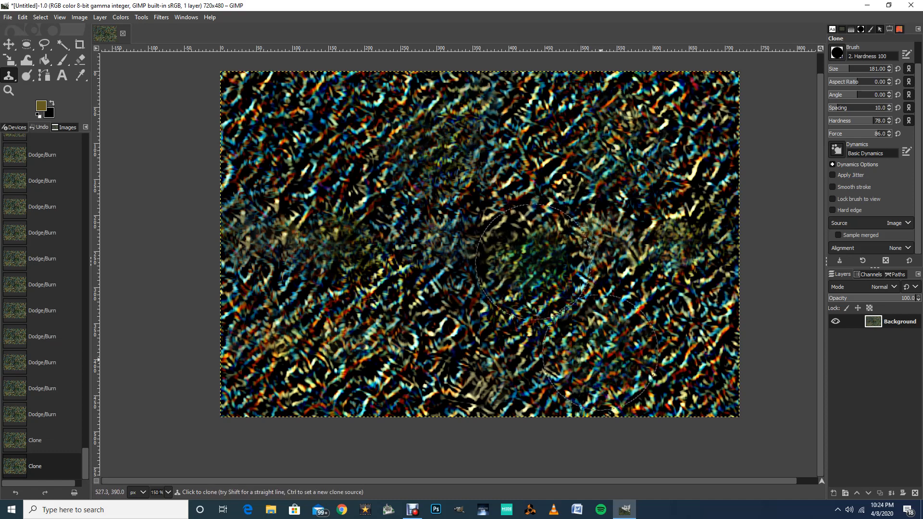
pyautogui.click(388, 361)
pyautogui.click(306, 136)
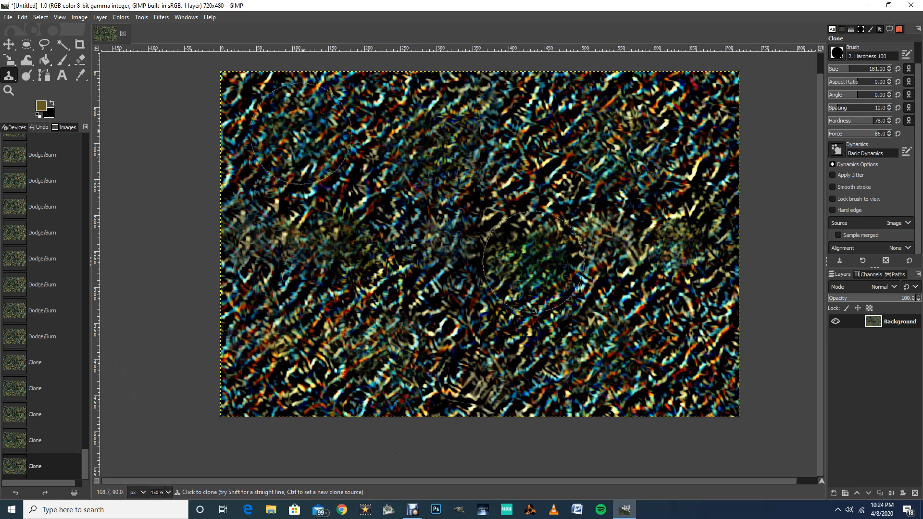
pyautogui.click(663, 144)
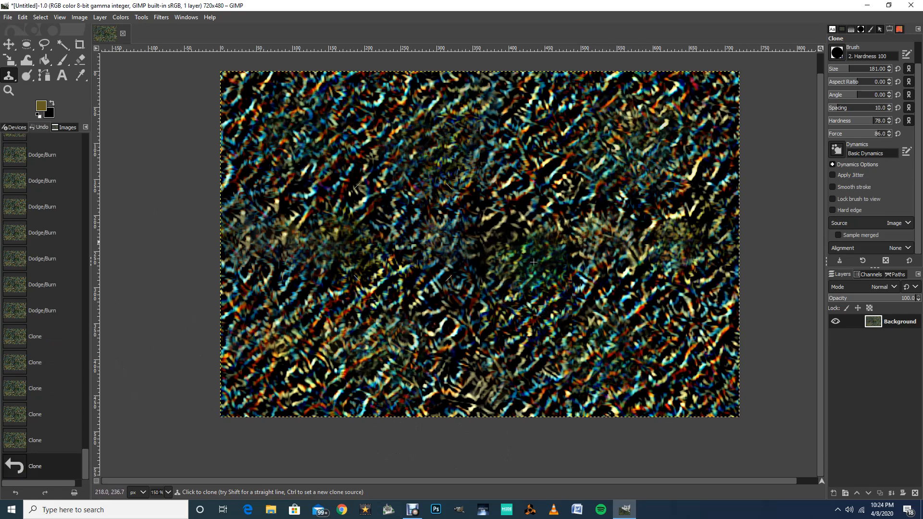
pyautogui.click(526, 114)
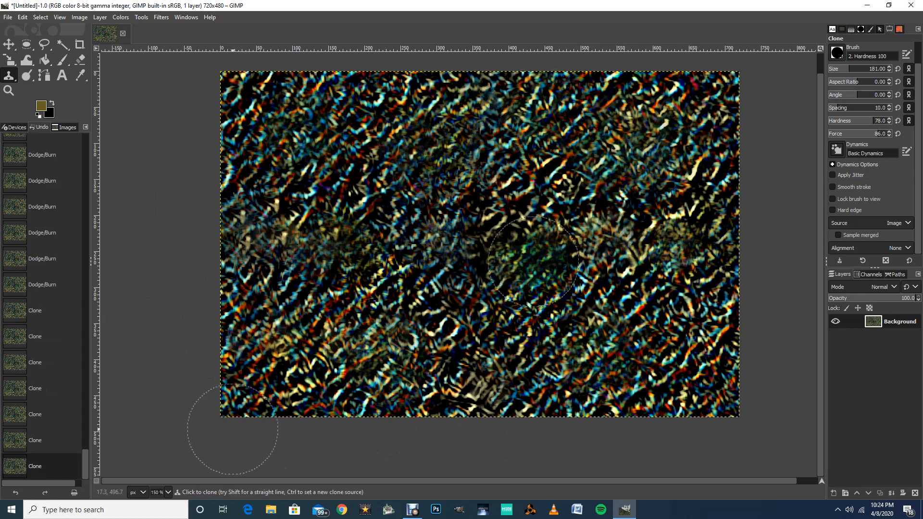
pyautogui.click(282, 368)
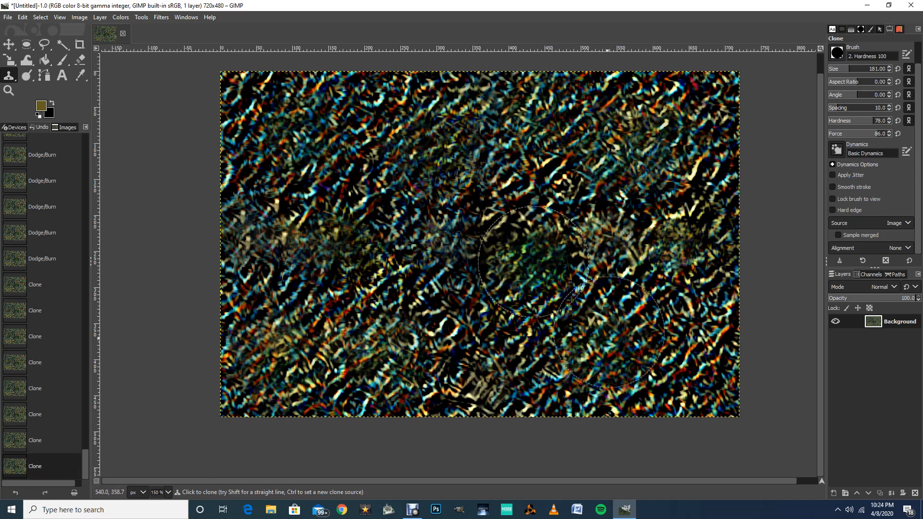
# Clone the green patch over the lower right, the seam left of centre, and the upper left, centre and right areas.
pyautogui.click(624, 323)
pyautogui.click(423, 253)
pyautogui.click(415, 252)
pyautogui.click(282, 146)
pyautogui.click(484, 159)
pyautogui.click(638, 191)
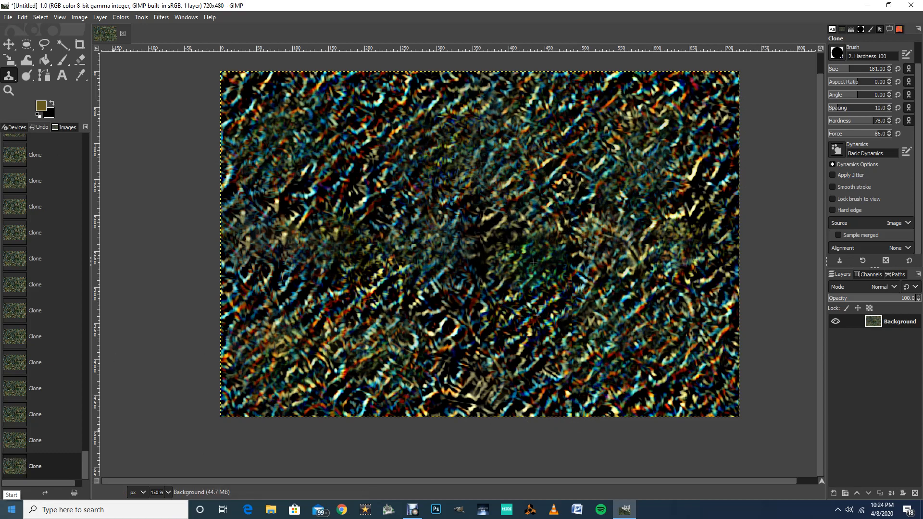
# Clone the sampled texture over the seam's left part, the green patch itself and the area above the seam left of centre.
pyautogui.click(269, 266)
pyautogui.click(534, 262)
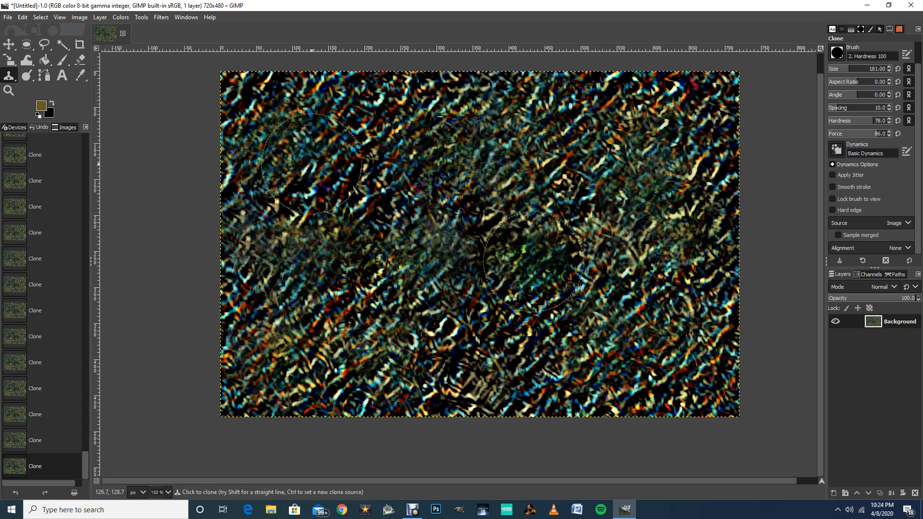
pyautogui.click(318, 180)
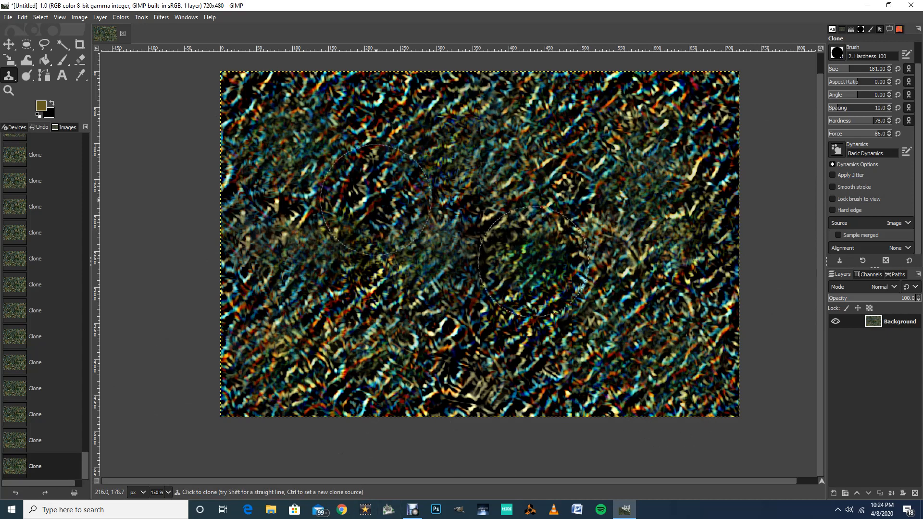
pyautogui.click(372, 185)
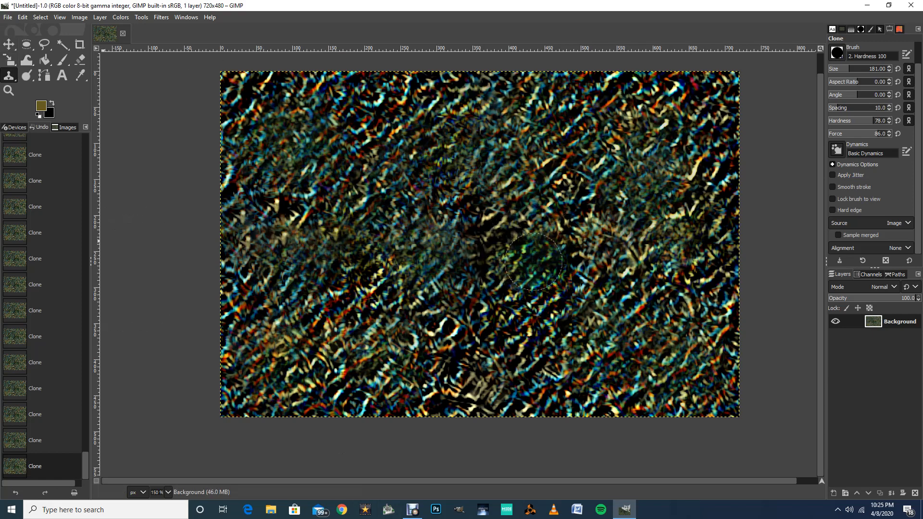
# Tile the texture into a new 2228 x 1485 px image with the Tile filter.
pyautogui.click(8, 44)
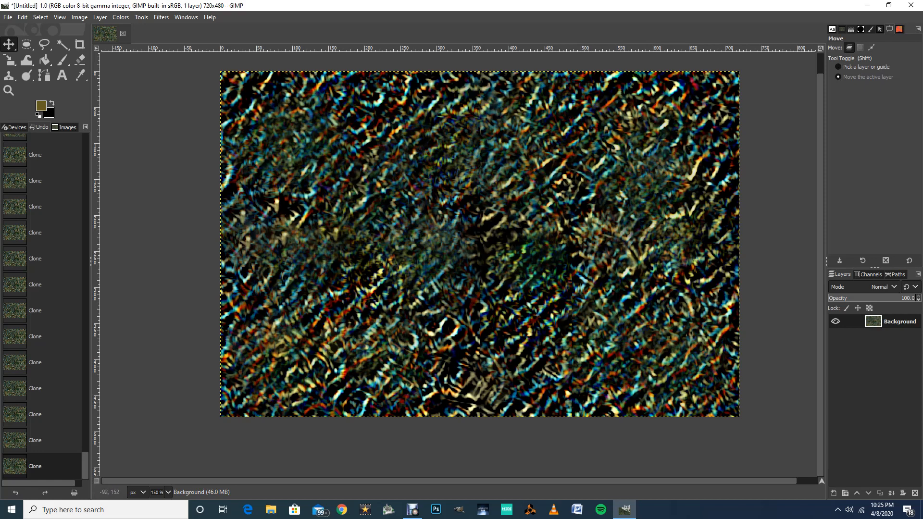
pyautogui.click(160, 17)
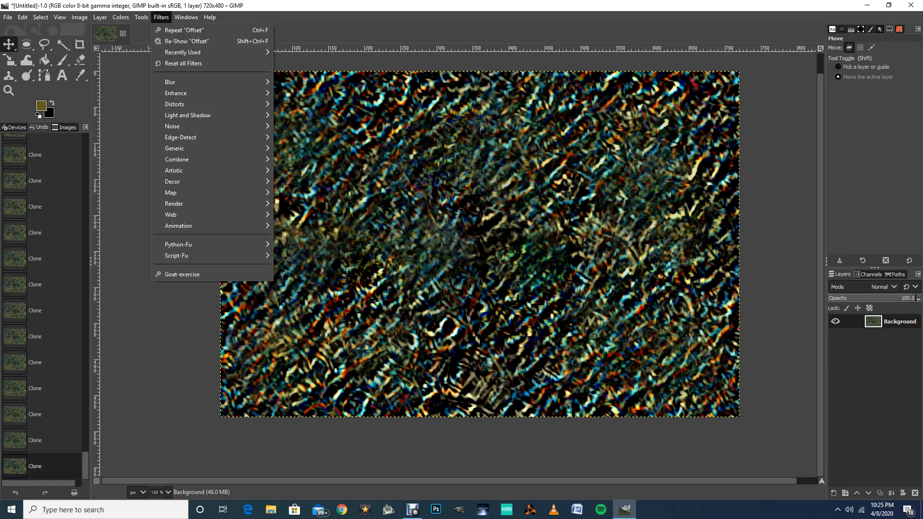
pyautogui.moveTo(192, 193)
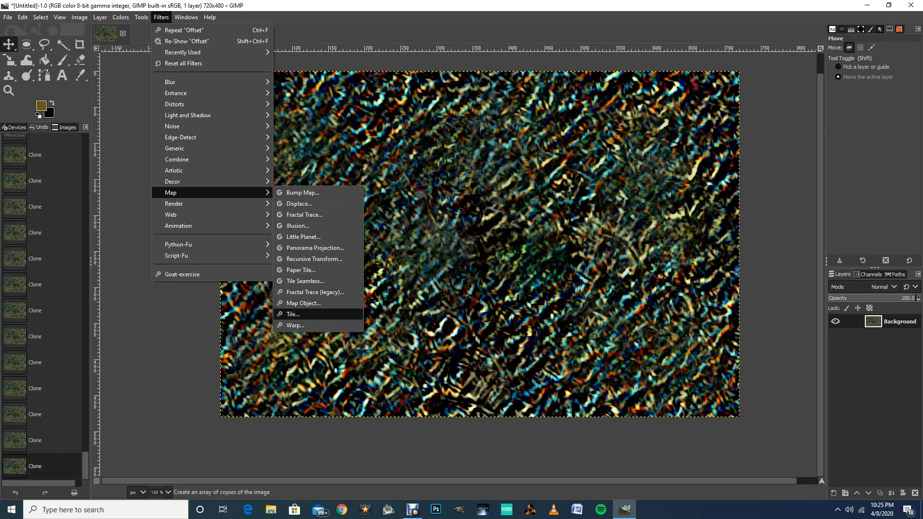
pyautogui.click(294, 314)
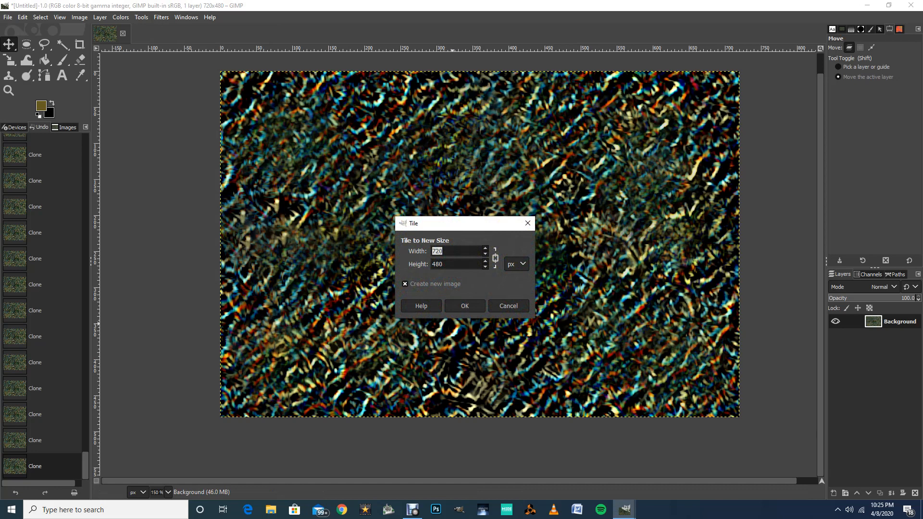
pyautogui.write('1252')
pyautogui.moveTo(485, 248); pyautogui.dragTo(485, 248)
pyautogui.press('Return')
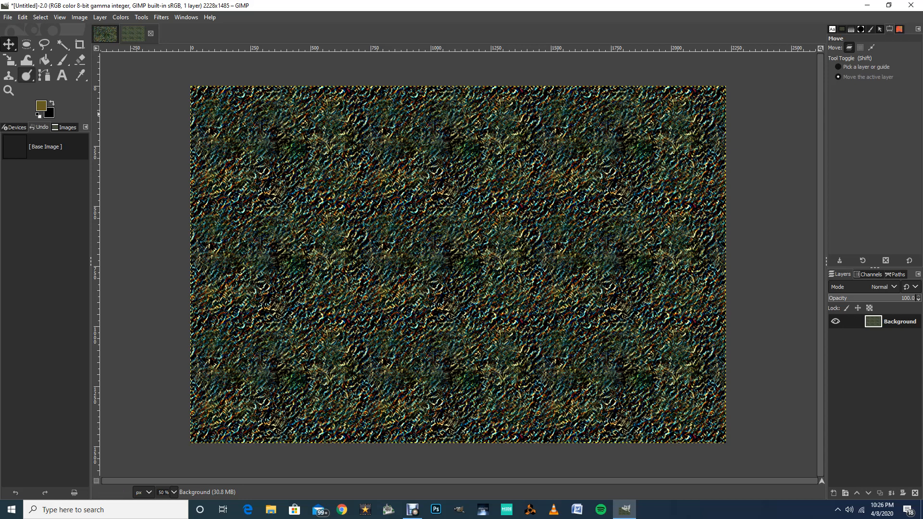
# Set up the Dodge / Burn tool to Dodge with brush size 330 and lighten the dark patch at the tiled image's centre.
pyautogui.click(26, 75)
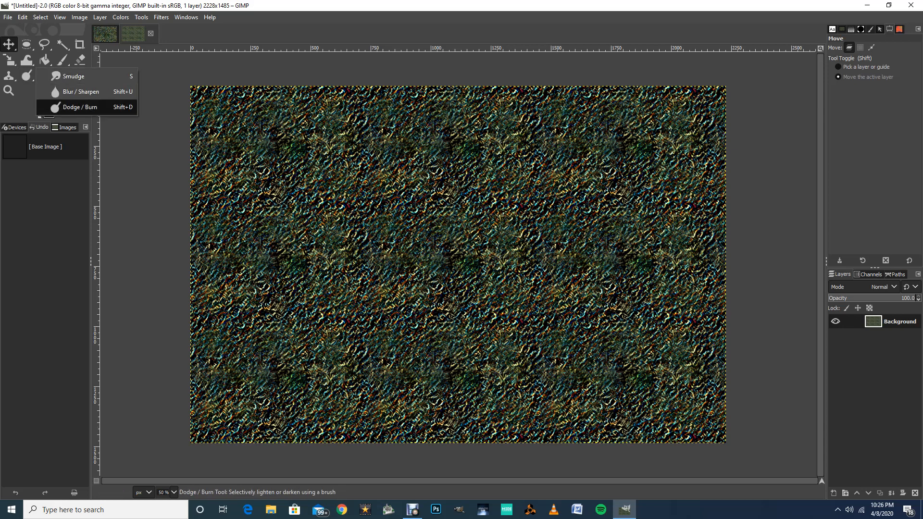
pyautogui.click(74, 107)
pyautogui.scroll(-3, 870, 144)
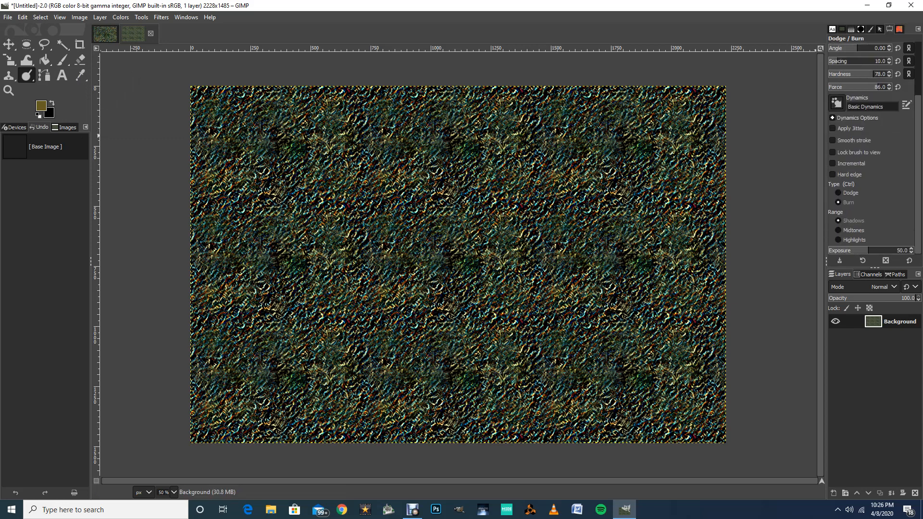
pyautogui.click(850, 192)
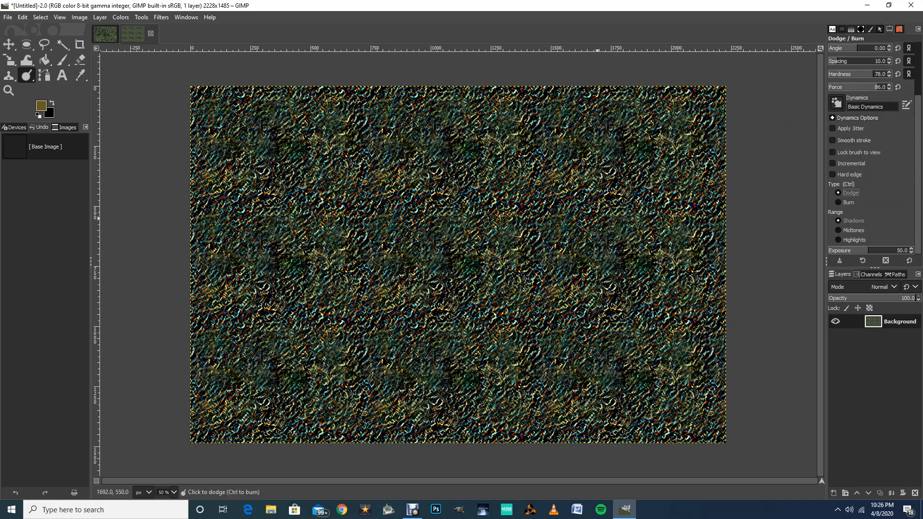
pyautogui.press(']')
pyautogui.press(']')
pyautogui.press(']')
pyautogui.press(']')
pyautogui.press(']')
pyautogui.press(']')
pyautogui.press(']')
pyautogui.press(']')
pyautogui.press(']')
pyautogui.press(']')
pyautogui.press(']')
pyautogui.press(']')
pyautogui.press(']')
pyautogui.press(']')
pyautogui.press(']')
pyautogui.press(']')
pyautogui.scroll(3, 870, 145)
pyautogui.click(854, 91)
pyautogui.click(858, 92)
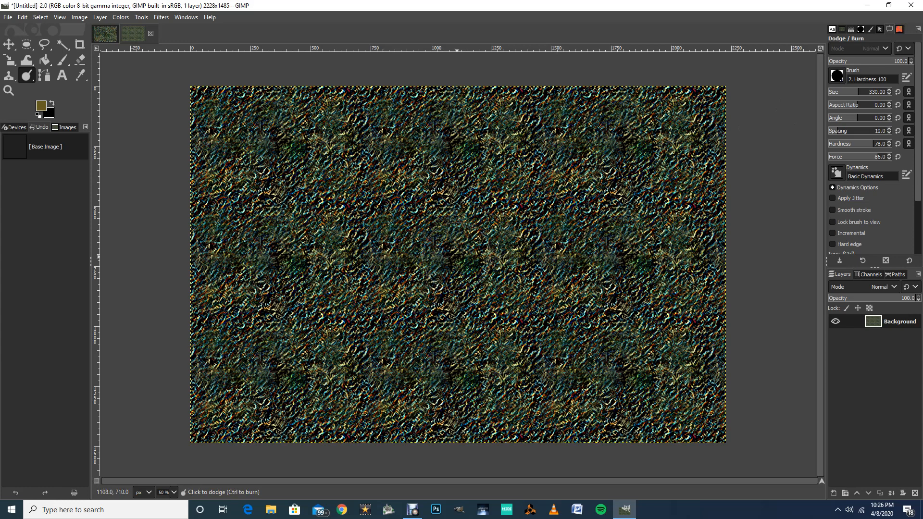
pyautogui.click(458, 257)
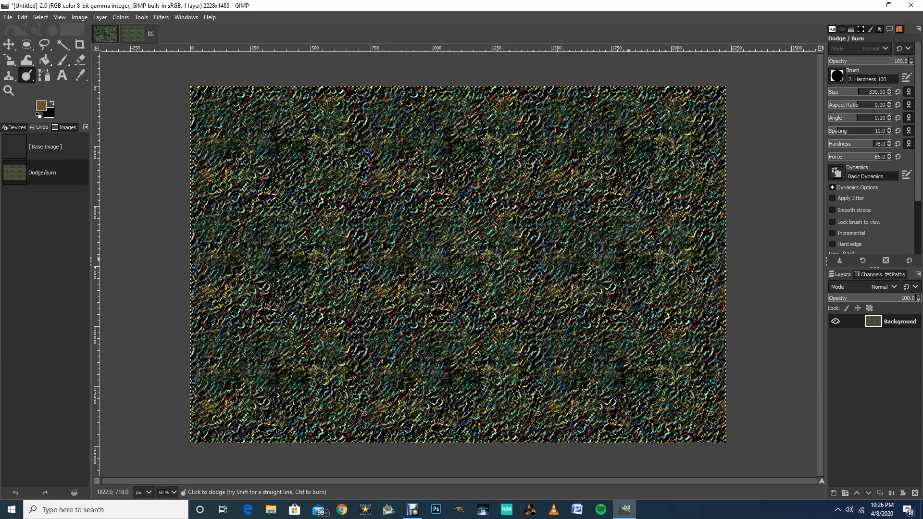
# Reduce the brush size to 227 and dodge the dark patches across the middle row of tiles, right, left and near centre.
pyautogui.press('[')
pyautogui.press('[')
pyautogui.press('[')
pyautogui.press('[')
pyautogui.press('[')
pyautogui.press('[')
pyautogui.press('[')
pyautogui.press('[')
pyautogui.press('[')
pyautogui.press('[')
pyautogui.press('[')
pyautogui.press('[')
pyautogui.press('[')
pyautogui.press('[')
pyautogui.press('[')
pyautogui.press('[')
pyautogui.press('[')
pyautogui.press('[')
pyautogui.press('[')
pyautogui.press('[')
pyautogui.press('[')
pyautogui.press('[')
pyautogui.press('[')
pyautogui.press('[')
pyautogui.press('[')
pyautogui.press('[')
pyautogui.press('[')
pyautogui.press('[')
pyautogui.press('[')
pyautogui.press('[')
pyautogui.press('[')
pyautogui.press('[')
pyautogui.press('[')
pyautogui.press('[')
pyautogui.press('[')
pyautogui.press('[')
pyautogui.press('[')
pyautogui.press('[')
pyautogui.press('[')
pyautogui.press('[')
pyautogui.press('[')
pyautogui.press('[')
pyautogui.press('[')
pyautogui.press('[')
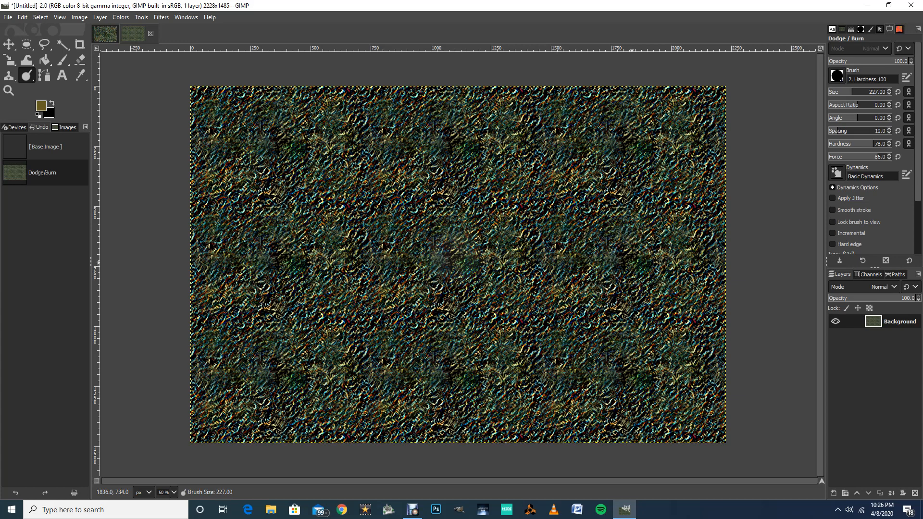
pyautogui.click(632, 263)
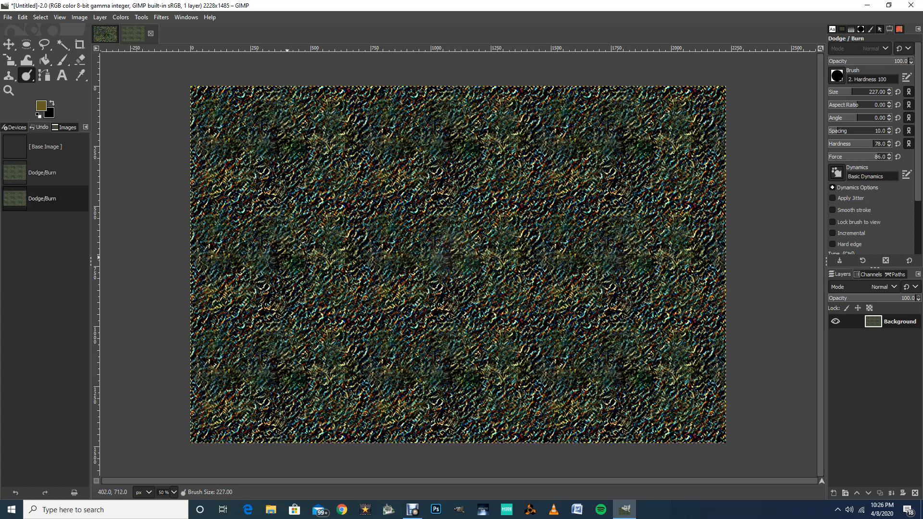
pyautogui.click(289, 259)
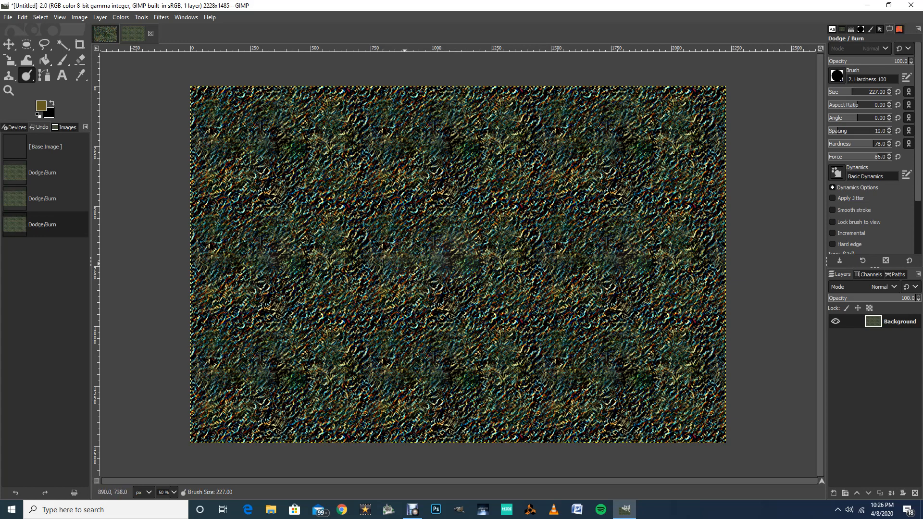
pyautogui.click(405, 264)
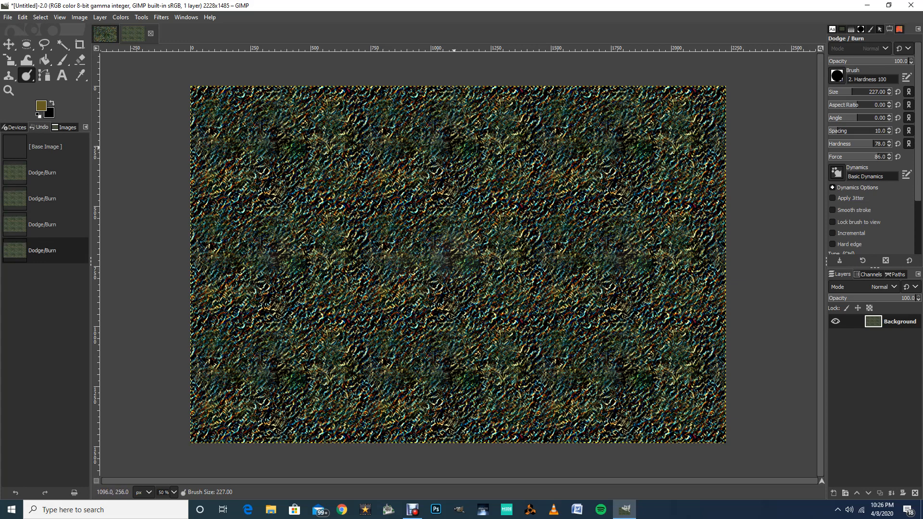
# Dodge the dark patches at the centre and right of the top tile row and at the right of the bottom row.
pyautogui.click(457, 152)
pyautogui.click(470, 139)
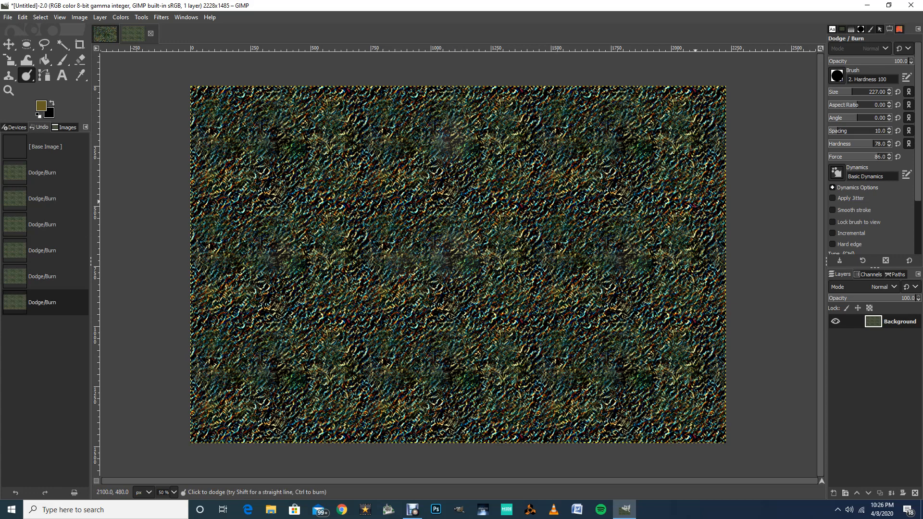
pyautogui.click(632, 161)
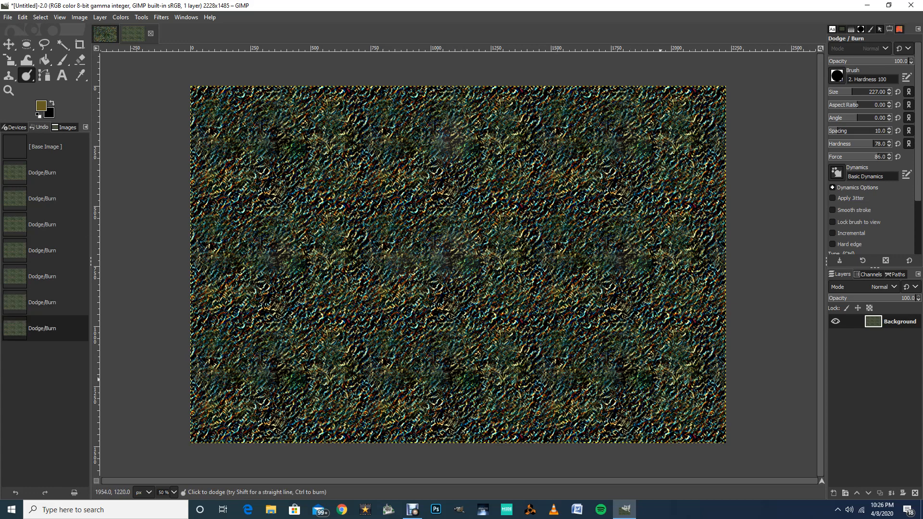
pyautogui.click(647, 380)
pyautogui.click(577, 380)
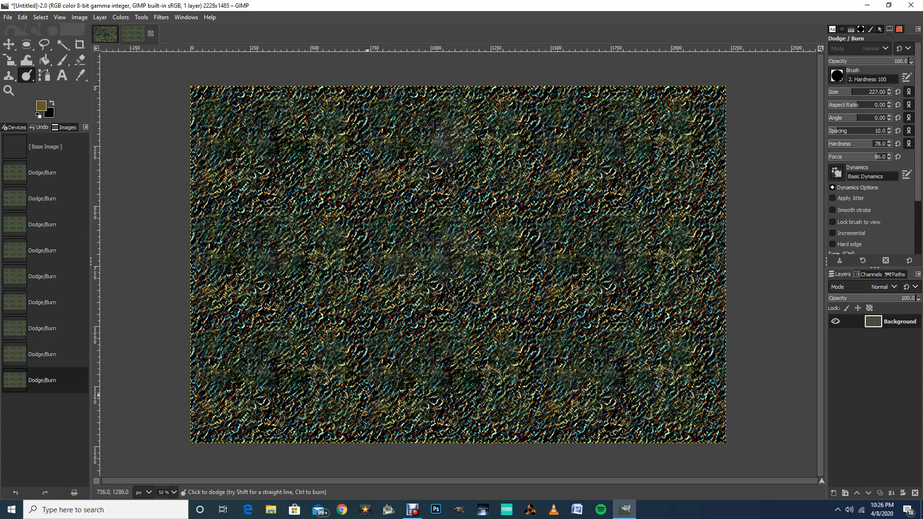
# Dodge the remaining dark patches at the middle row's left edge and centre, the top row's left half, and across the bottom row.
pyautogui.click(212, 267)
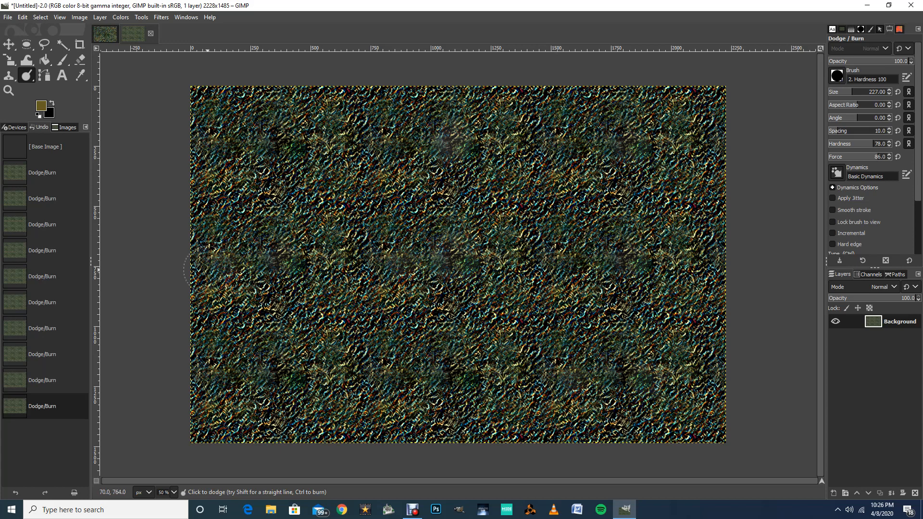
pyautogui.click(279, 145)
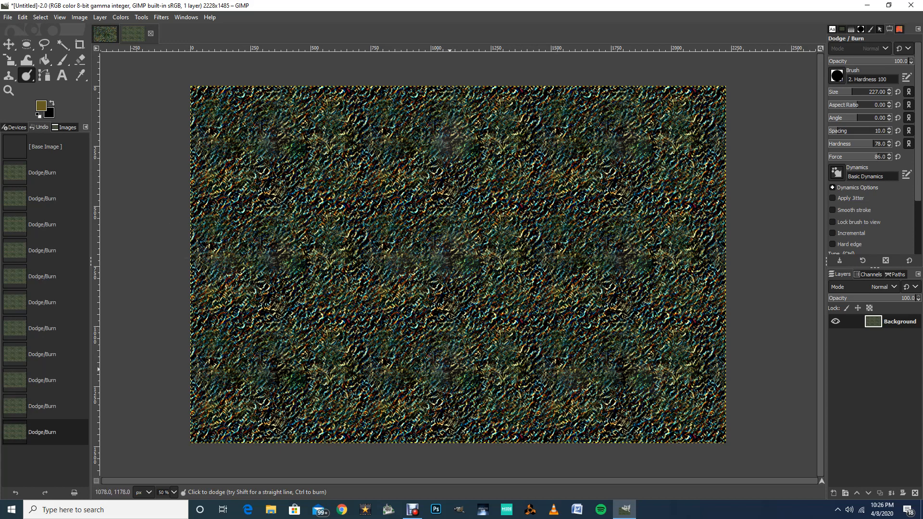
pyautogui.click(450, 370)
pyautogui.click(621, 378)
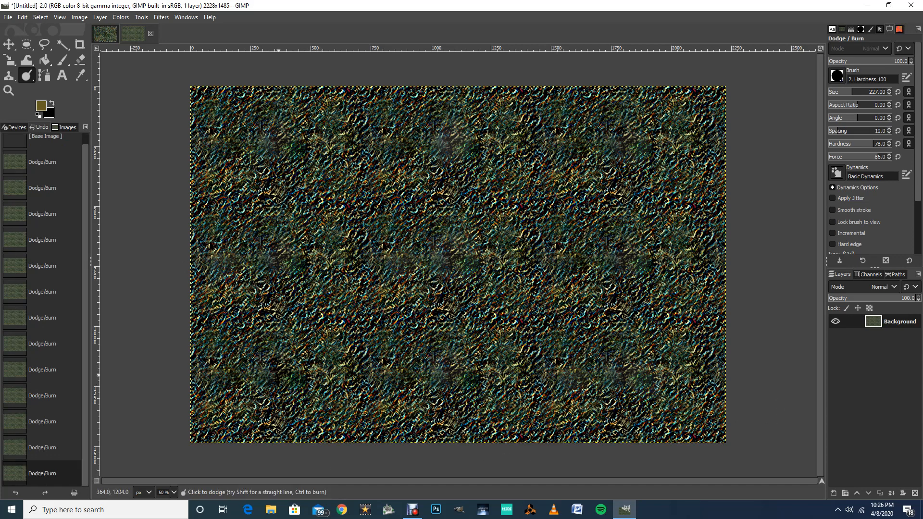
pyautogui.click(285, 375)
pyautogui.click(404, 150)
pyautogui.click(473, 260)
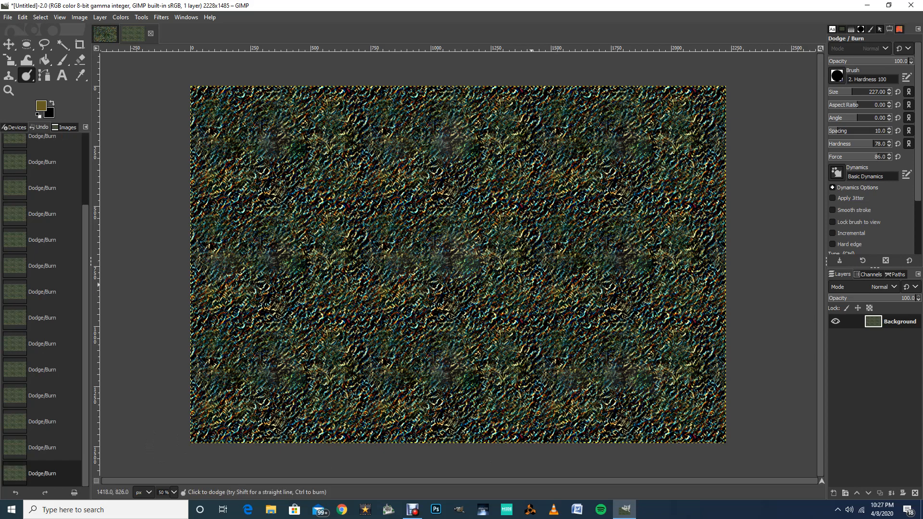
# Dodge the remaining dark spots at the centre and right of the middle tile row and in the centre and right of the bottom row.
pyautogui.click(577, 265)
pyautogui.click(627, 241)
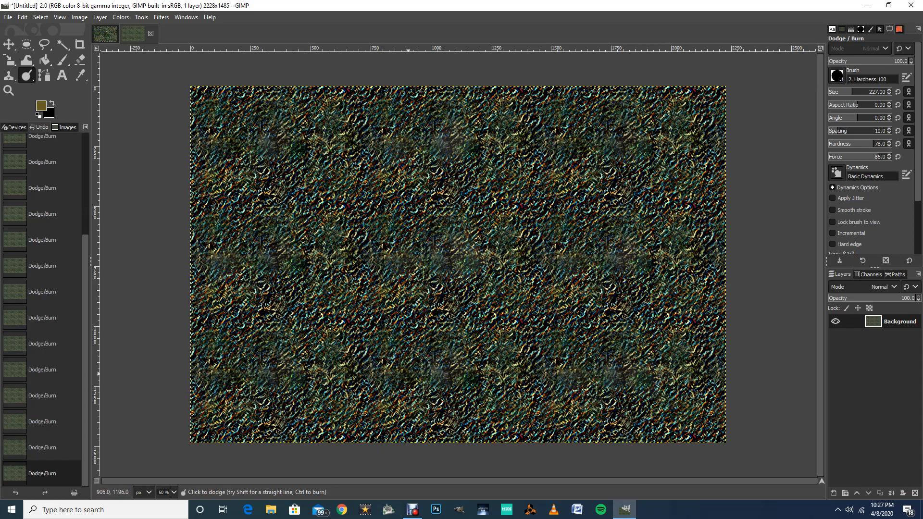
pyautogui.click(405, 377)
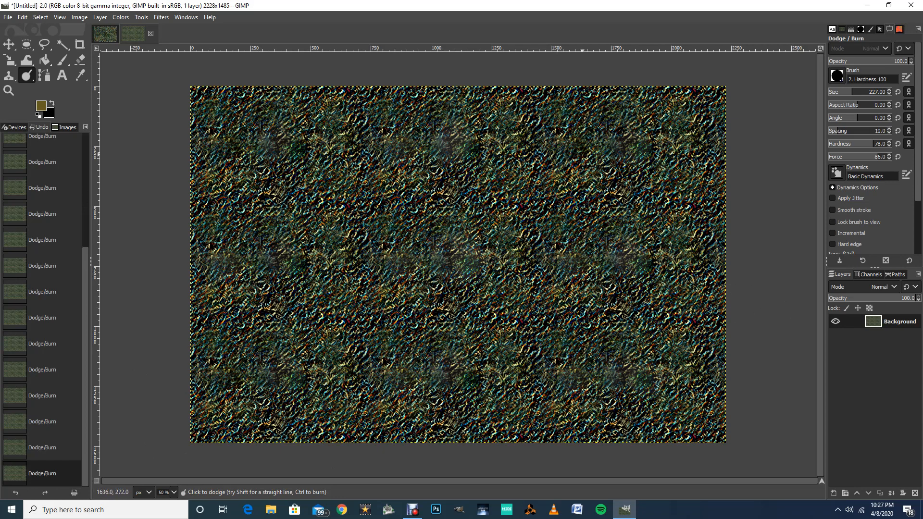
pyautogui.click(652, 226)
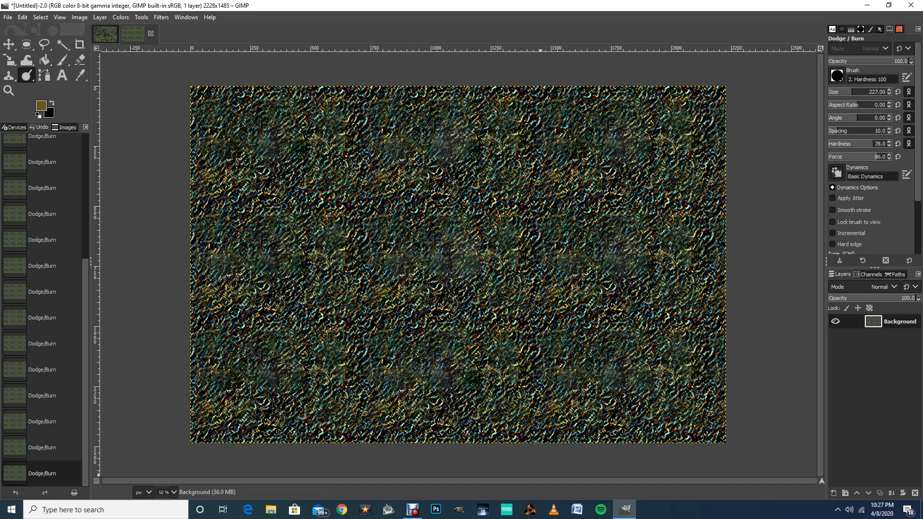
pyautogui.click(437, 261)
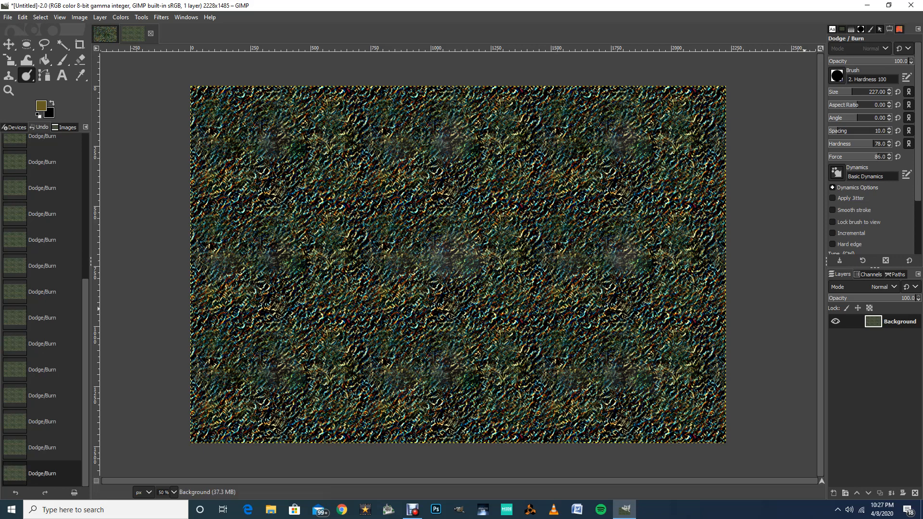
pyautogui.click(619, 377)
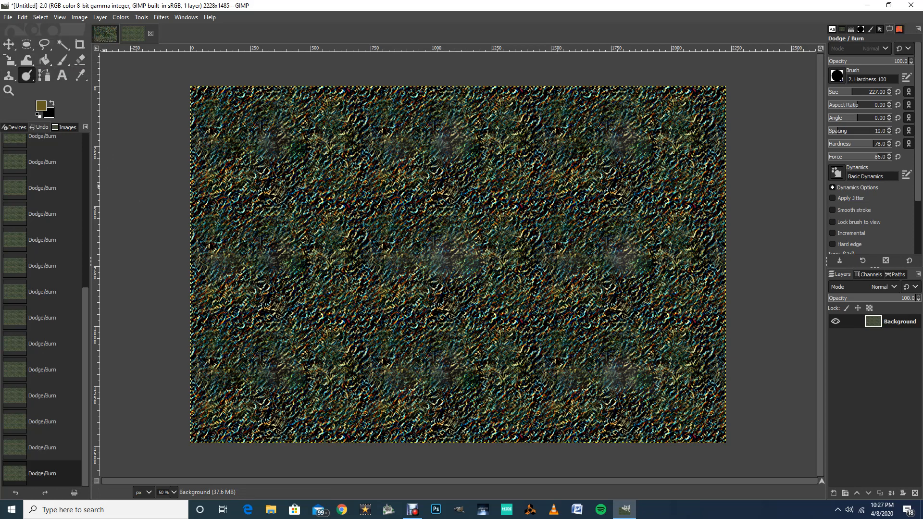
# Start exporting the image under the file name Psychedelic Grass.pat and bring up the list of installed patterns.
pyautogui.click(7, 17)
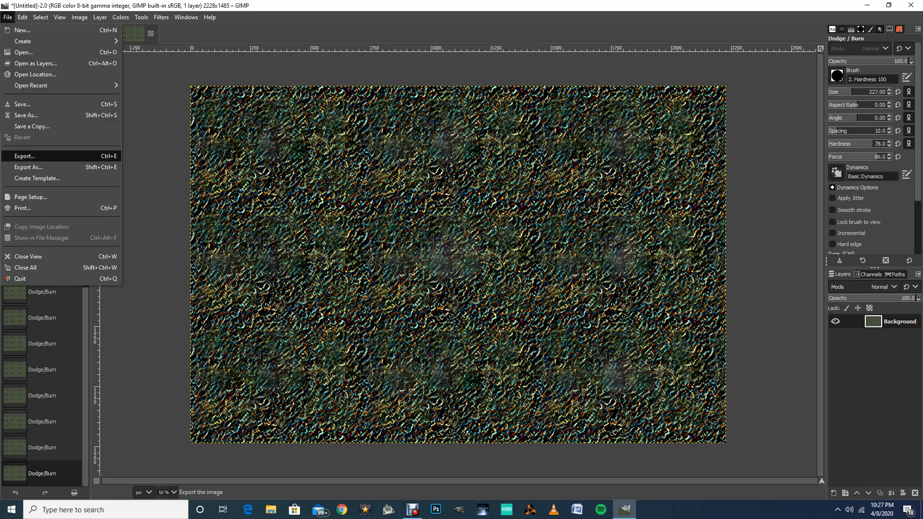
pyautogui.click(25, 156)
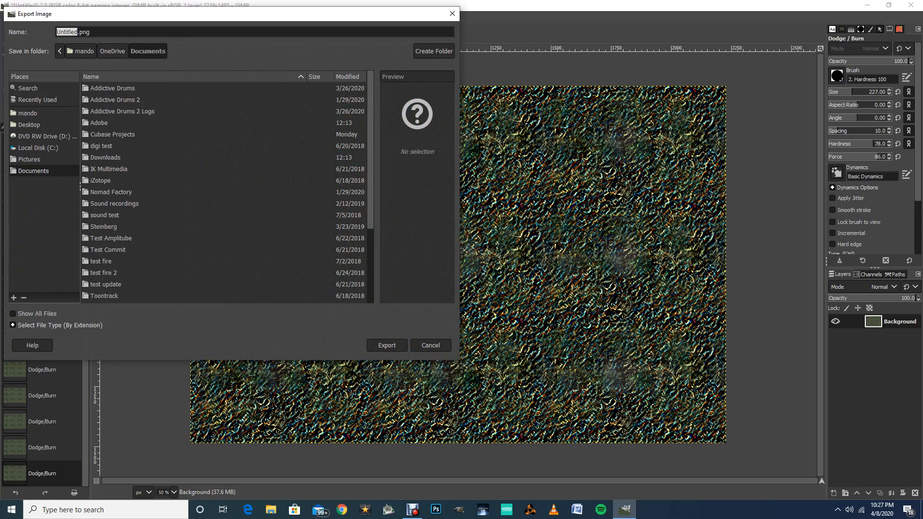
pyautogui.write('Psychedl')
pyautogui.press('BackSpace')
pyautogui.write('elic Grass.pat')
pyautogui.click(899, 28)
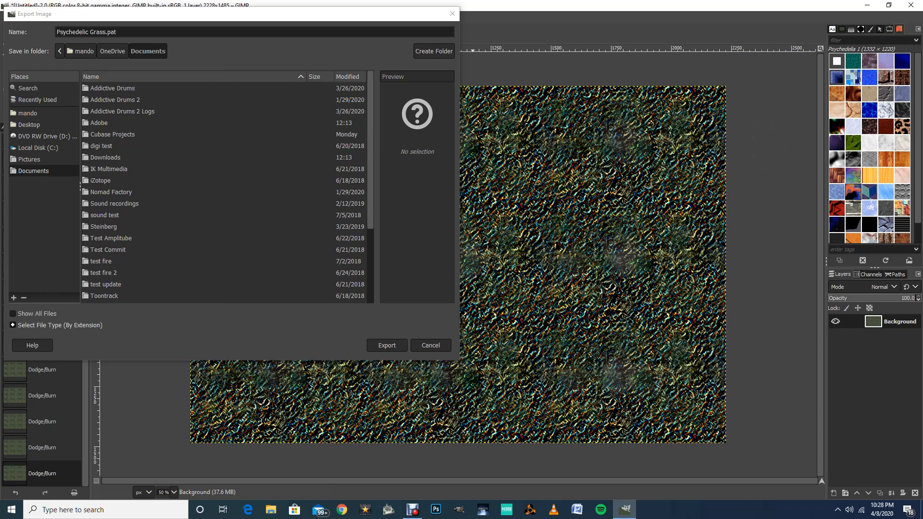
# Set the export destination to the patterns folder of GIMP 2.10, inside AppData\Roaming of the user's profile on the C: drive.
pyautogui.click(38, 147)
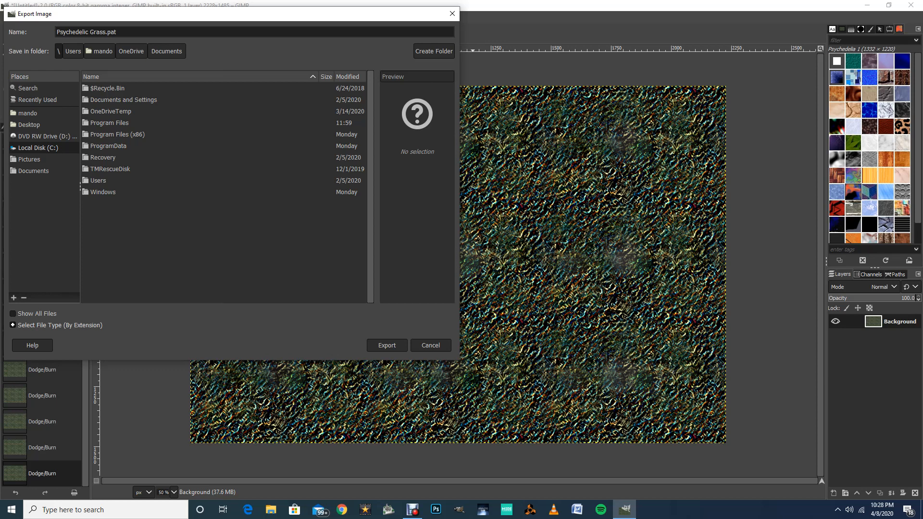
pyautogui.doubleClick(99, 181)
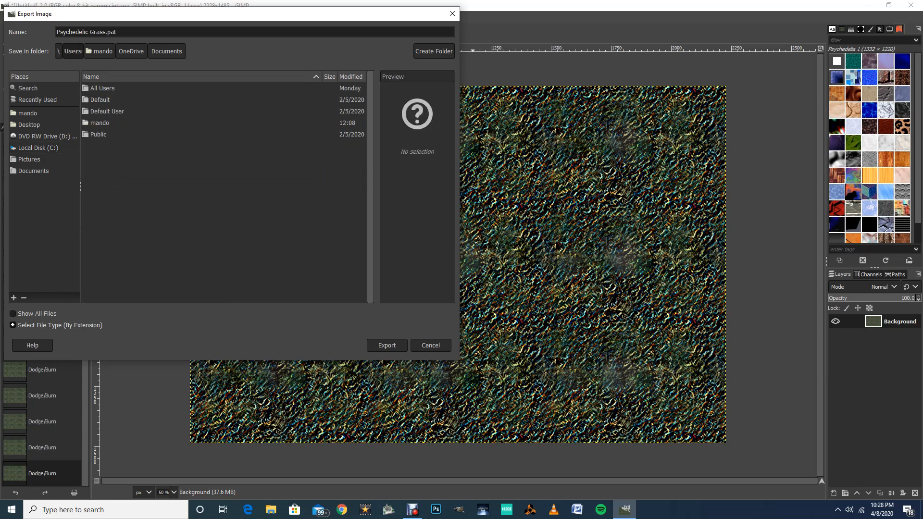
pyautogui.doubleClick(99, 122)
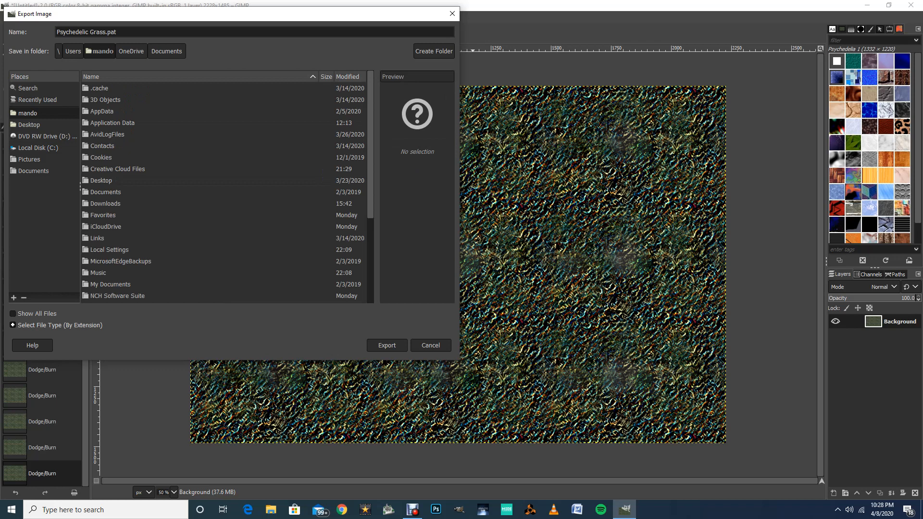
pyautogui.doubleClick(102, 111)
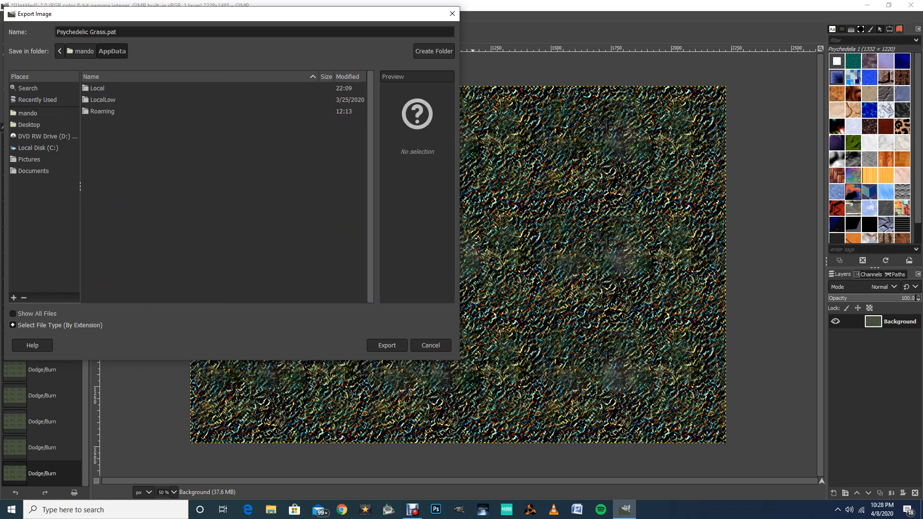
pyautogui.doubleClick(102, 111)
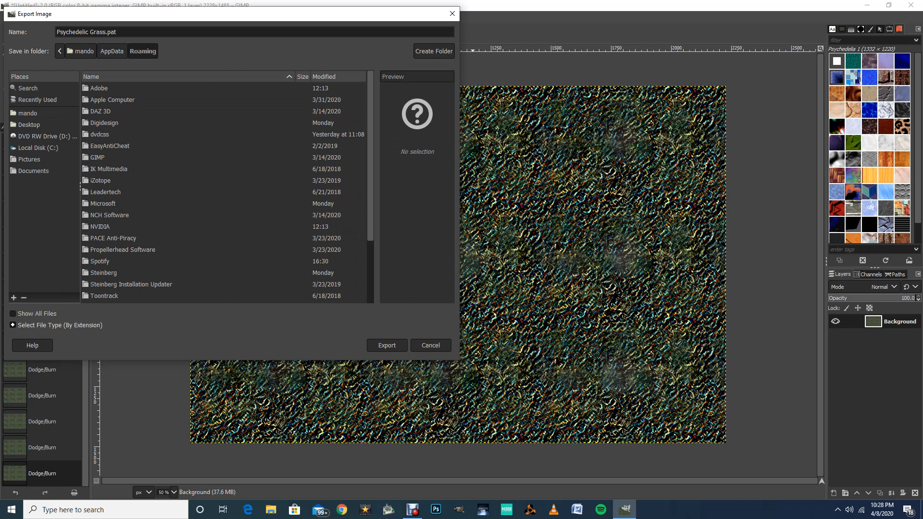
pyautogui.doubleClick(98, 158)
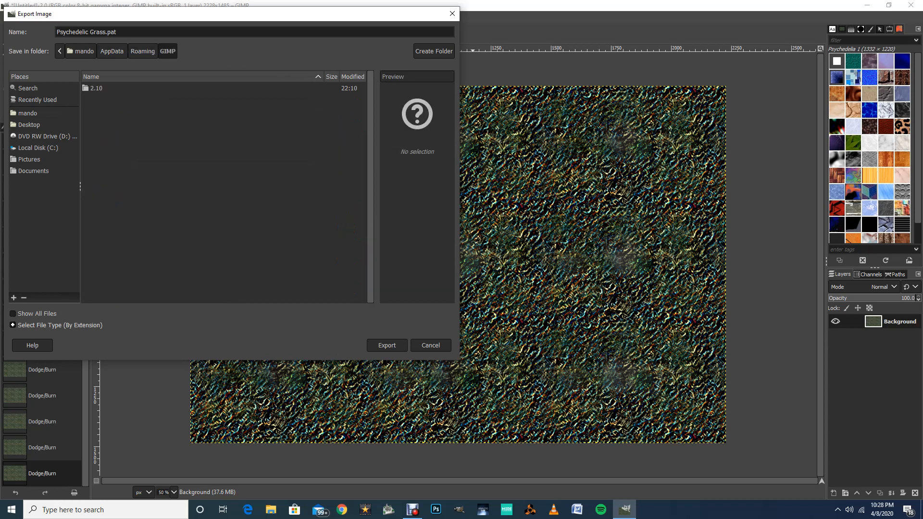
pyautogui.doubleClick(96, 88)
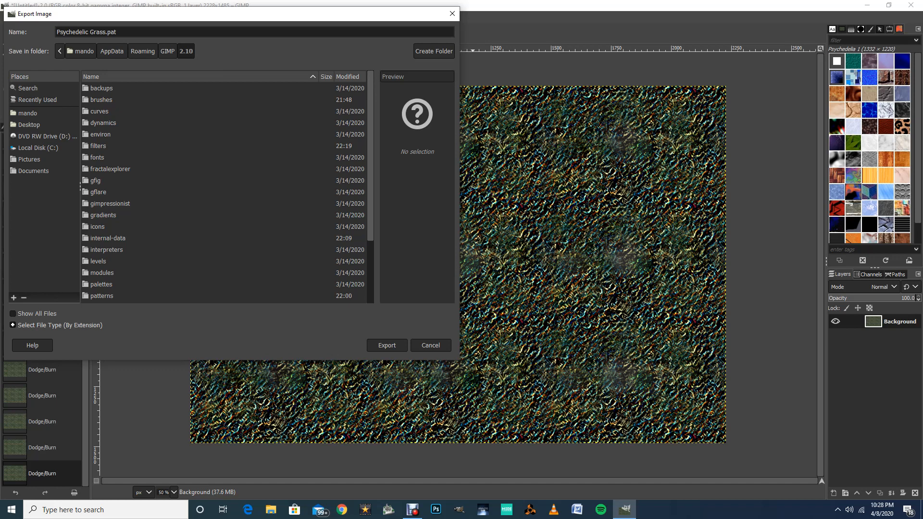
pyautogui.doubleClick(101, 296)
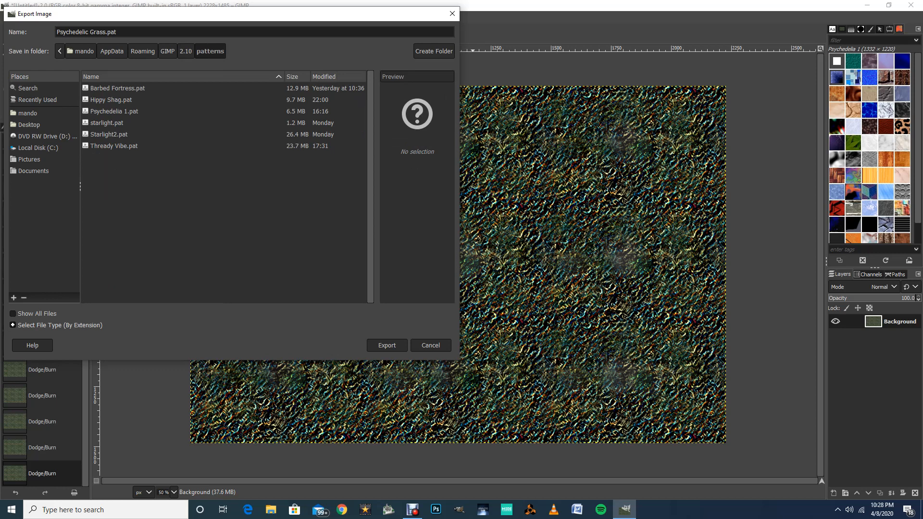
# Export the image as a pattern with the description Psychedelic Grass and refresh the list of patterns.
pyautogui.click(386, 346)
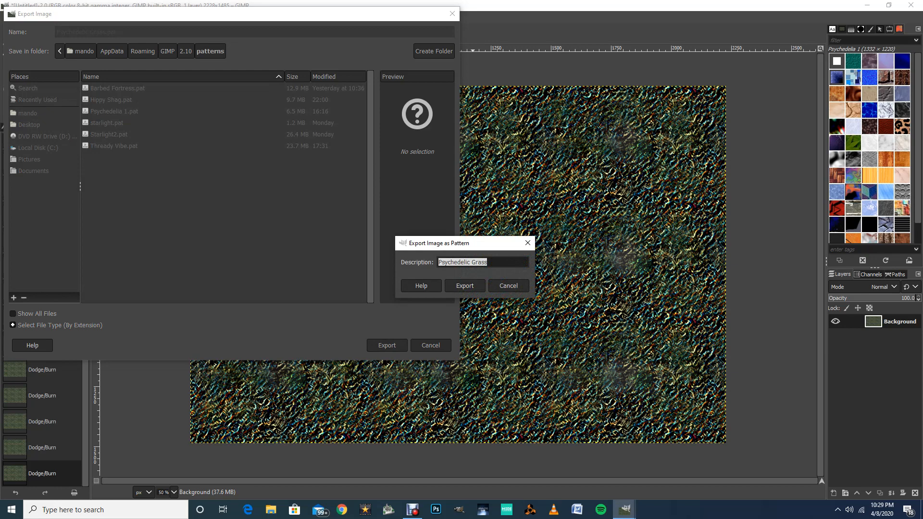
pyautogui.click(460, 286)
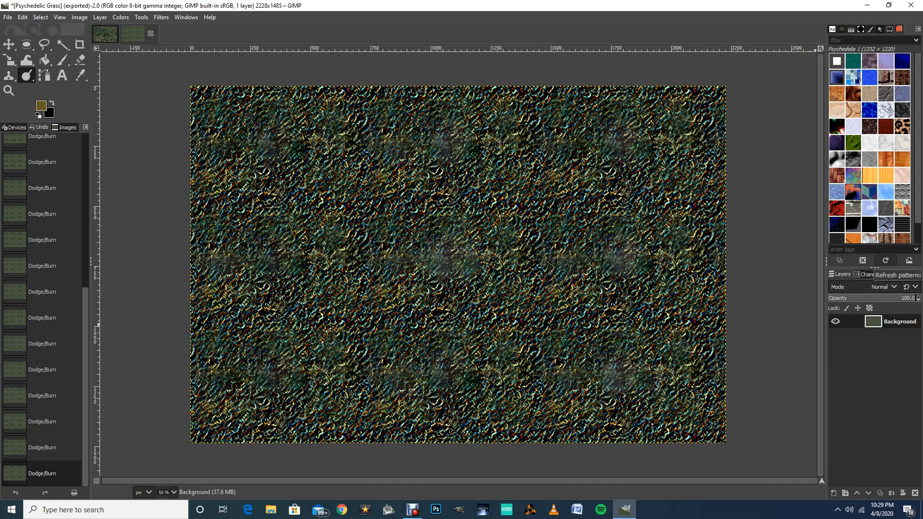
pyautogui.click(886, 260)
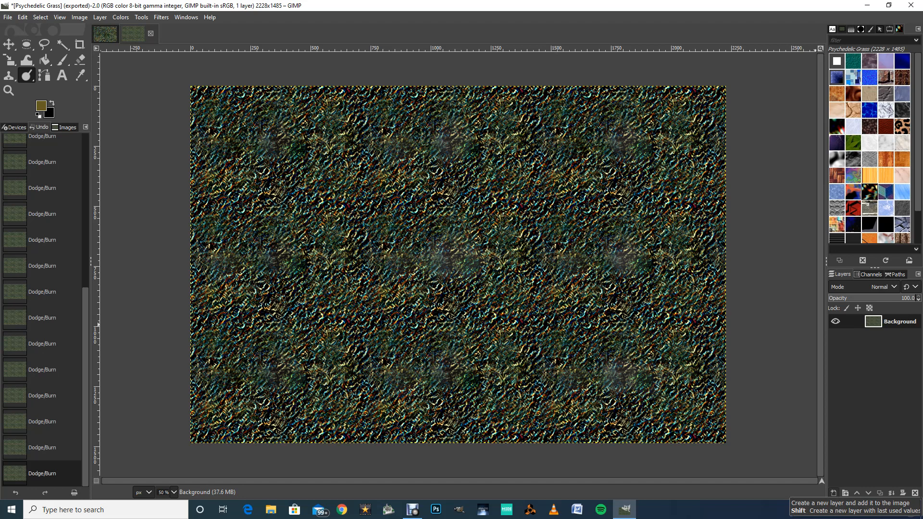
# Add a new layer above the background and fill it, first with the foreground colour and finally with the Psychedelic Grass pattern.
pyautogui.keyDown('shift'); pyautogui.click(834, 493); pyautogui.keyUp('shift')
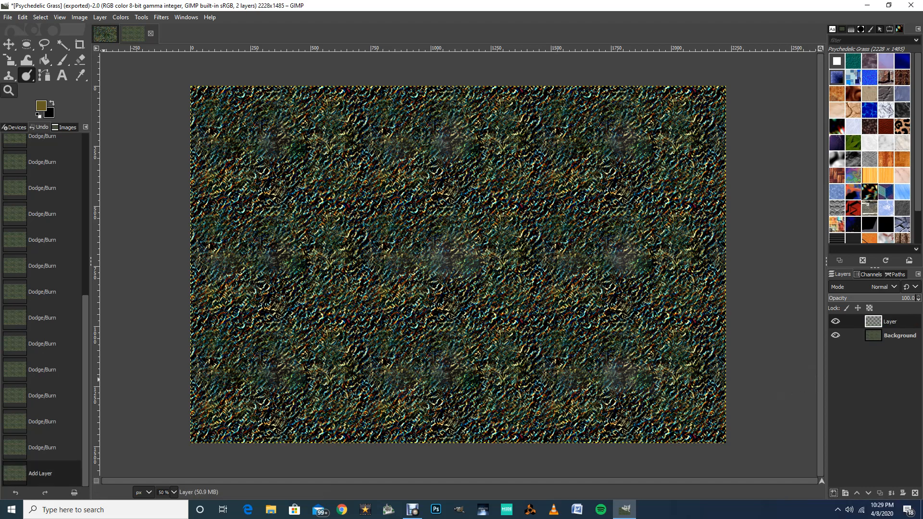
pyautogui.click(44, 59)
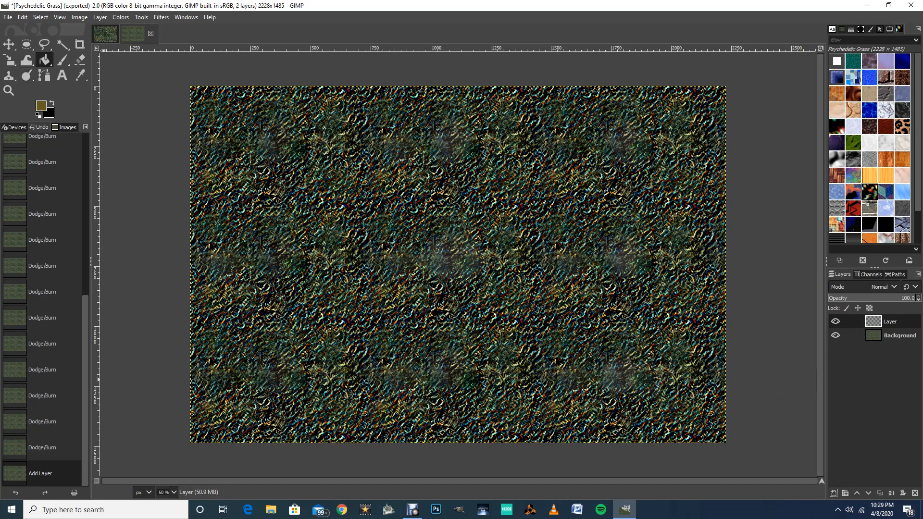
pyautogui.click(456, 264)
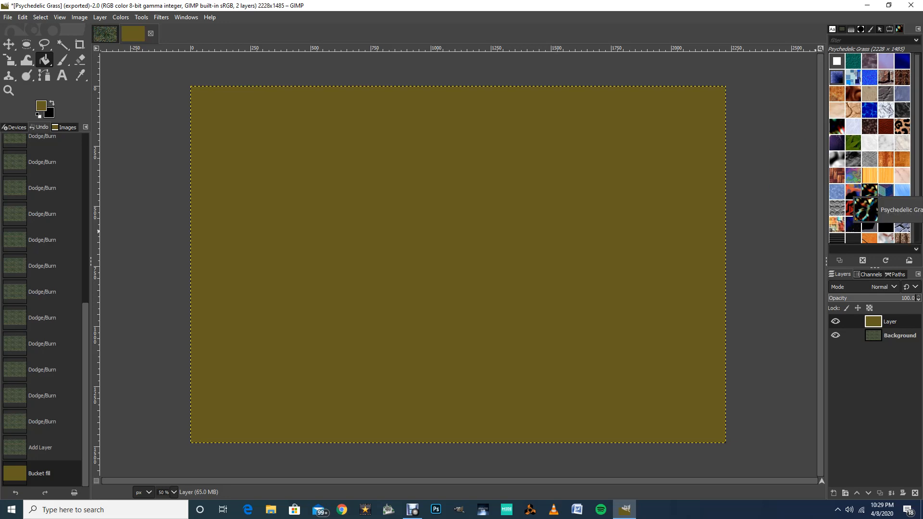
pyautogui.moveTo(726, 210); pyautogui.dragTo(430, 180)
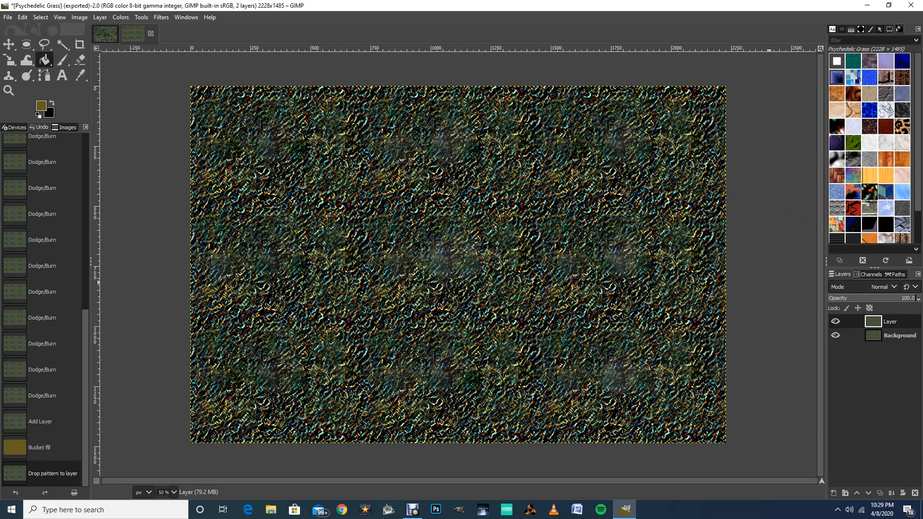